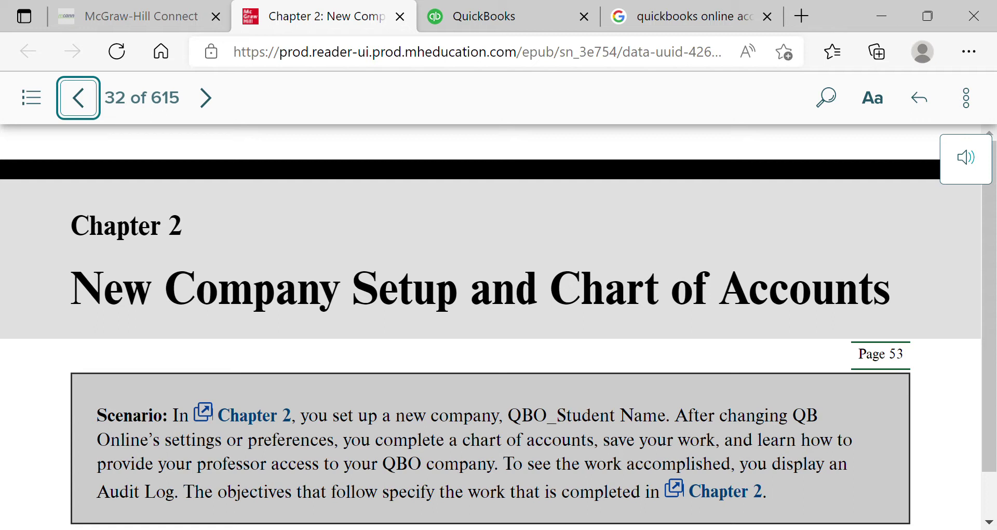
Advance the e-book from the Chapter 2 opening page to the Intuit's Educator Portal section
click(217, 109)
click(217, 109)
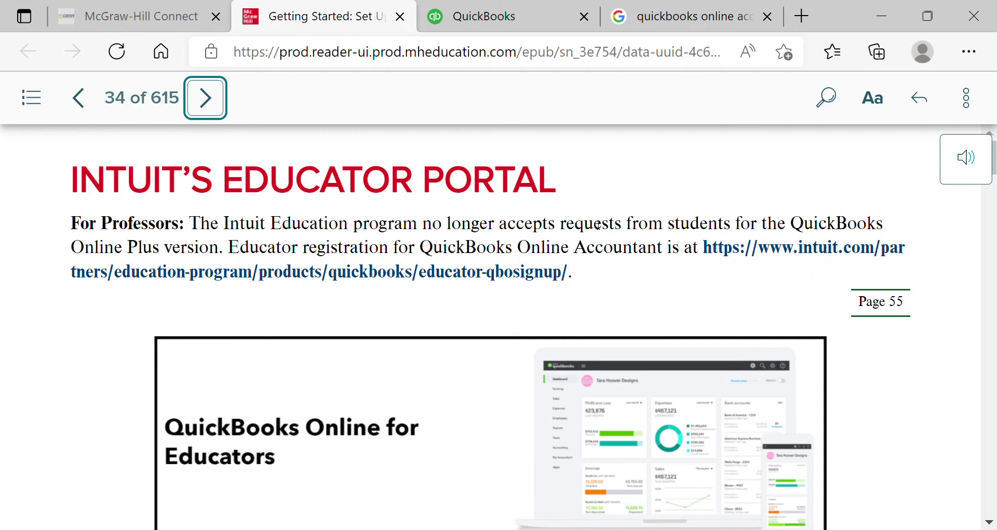
Open the QuickBooks Online Accountant page from the Google results, start the free sign-up, and review the sign-up form's fields
click(683, 23)
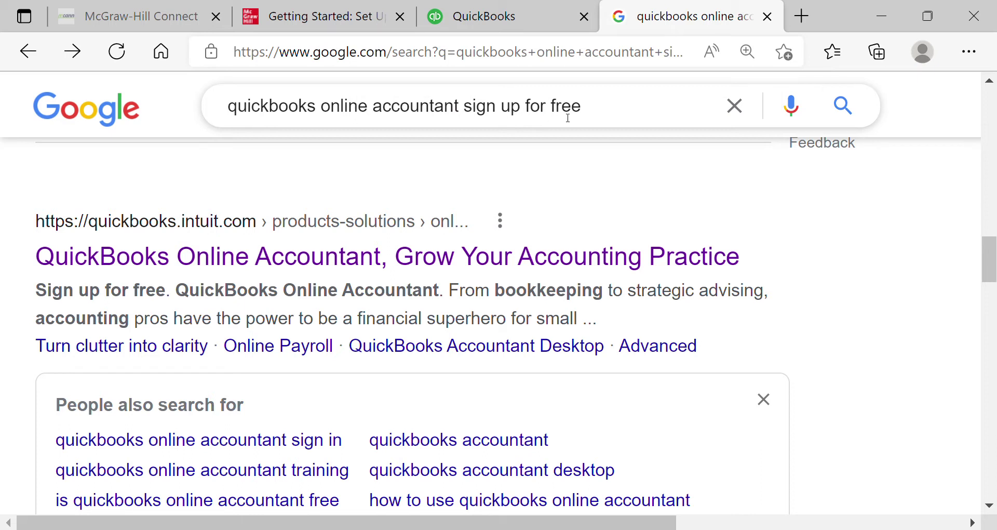
click(329, 261)
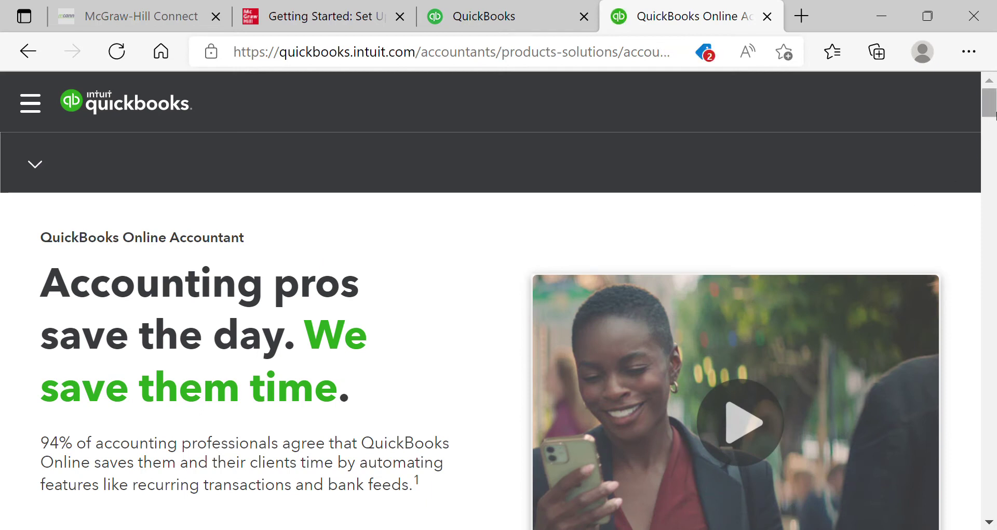
drag(994, 115, 995, 123)
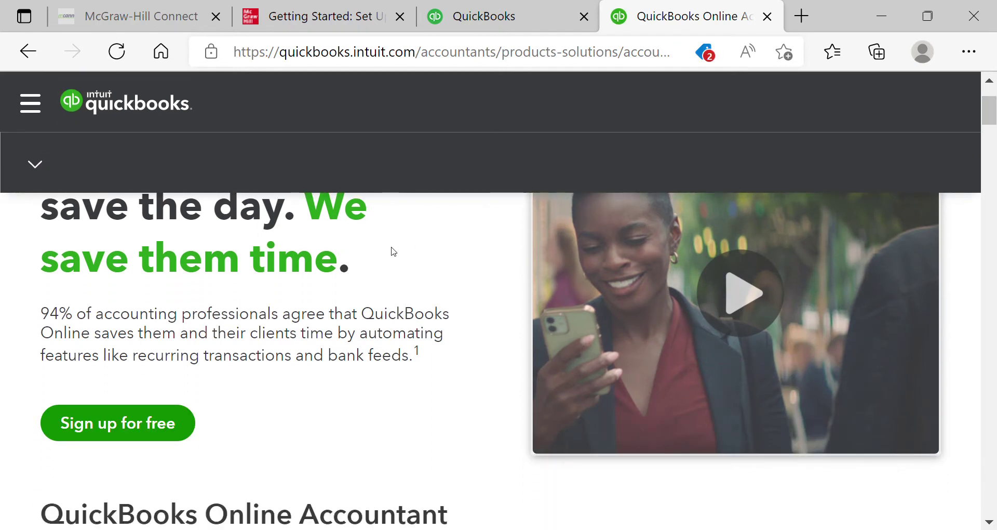
click(166, 426)
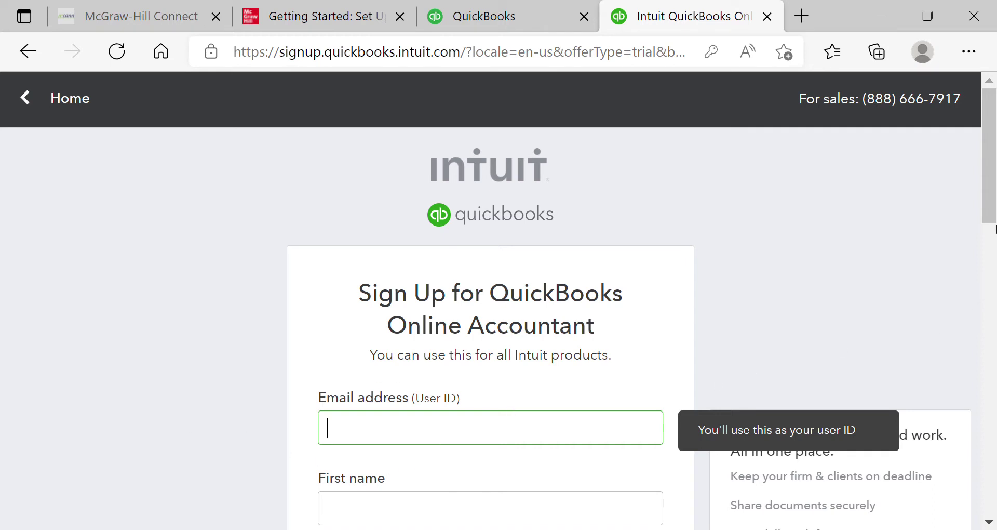
drag(994, 207, 995, 250)
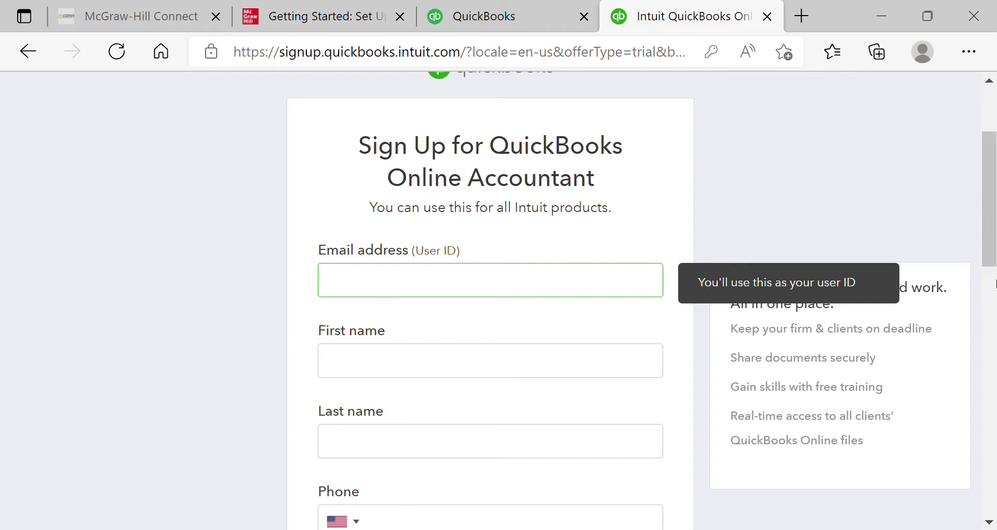
drag(994, 202, 994, 243)
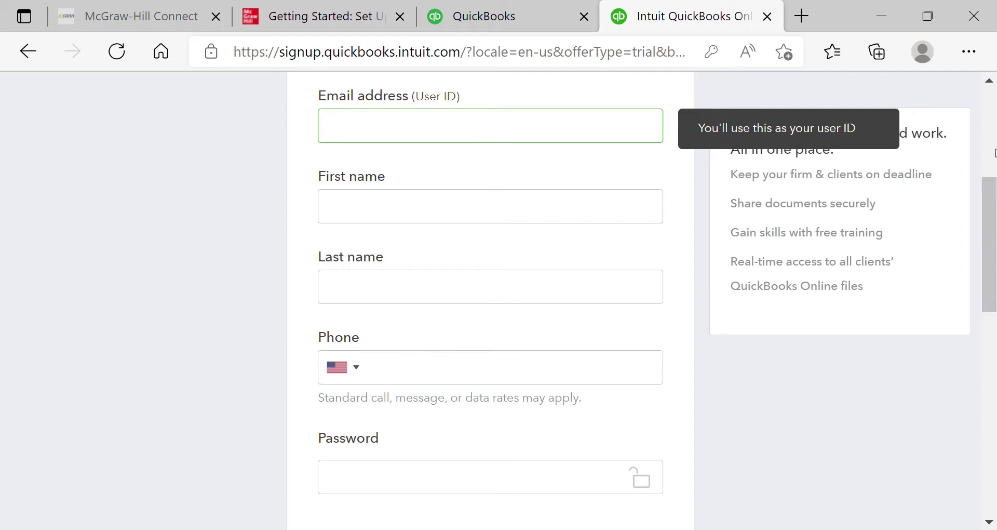
click(802, 15)
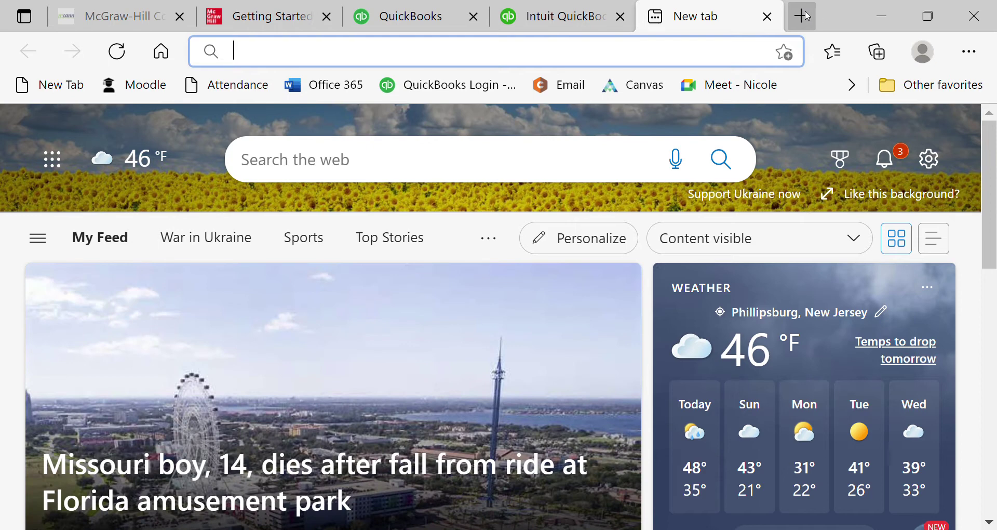
text(w)
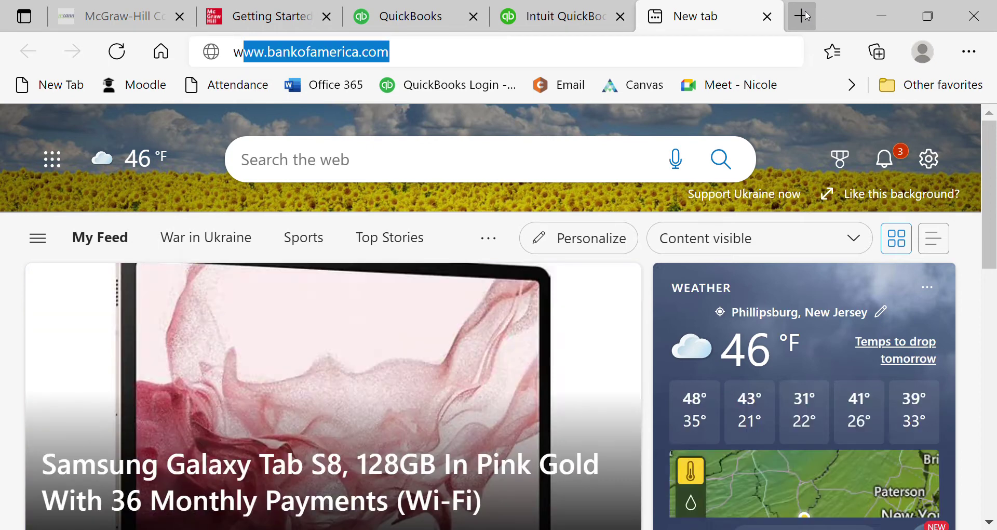
text(ww.google.com)
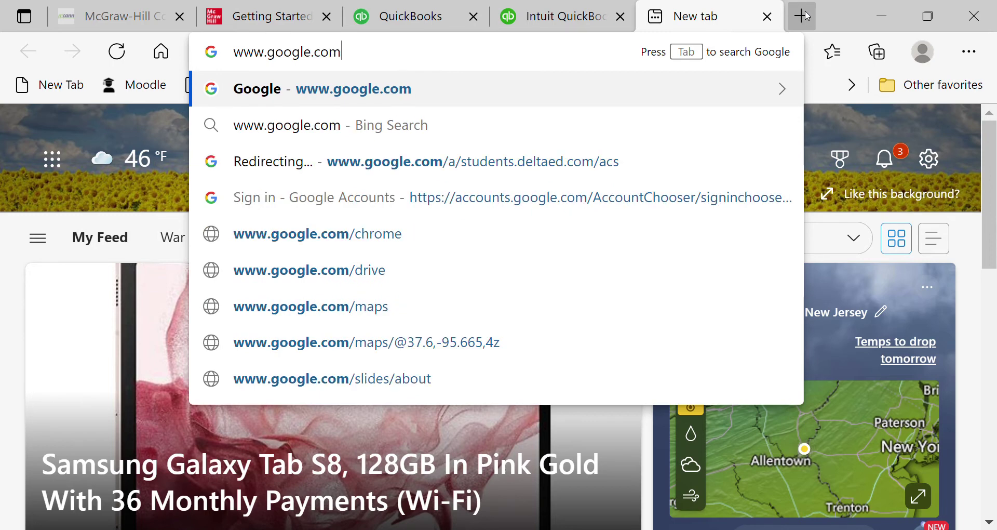
key(Return)
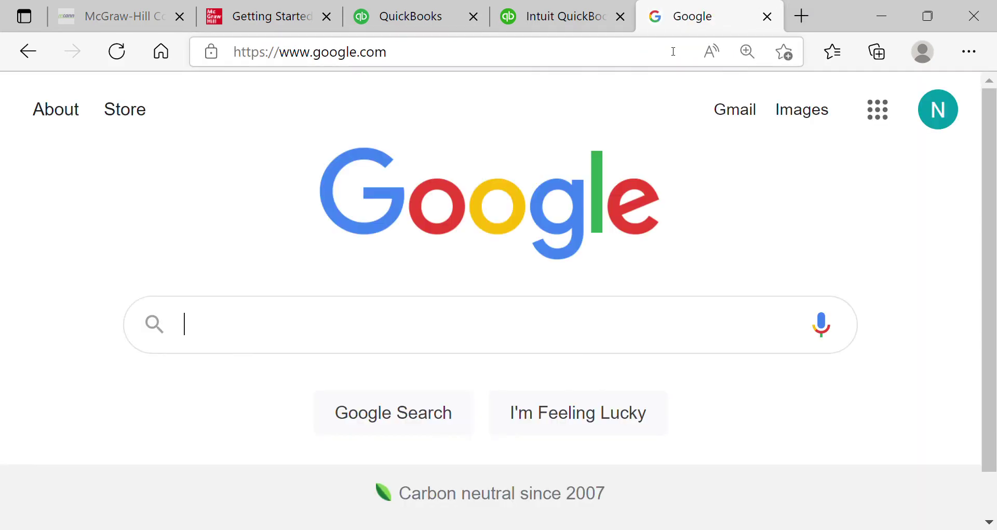
text(tuscon )
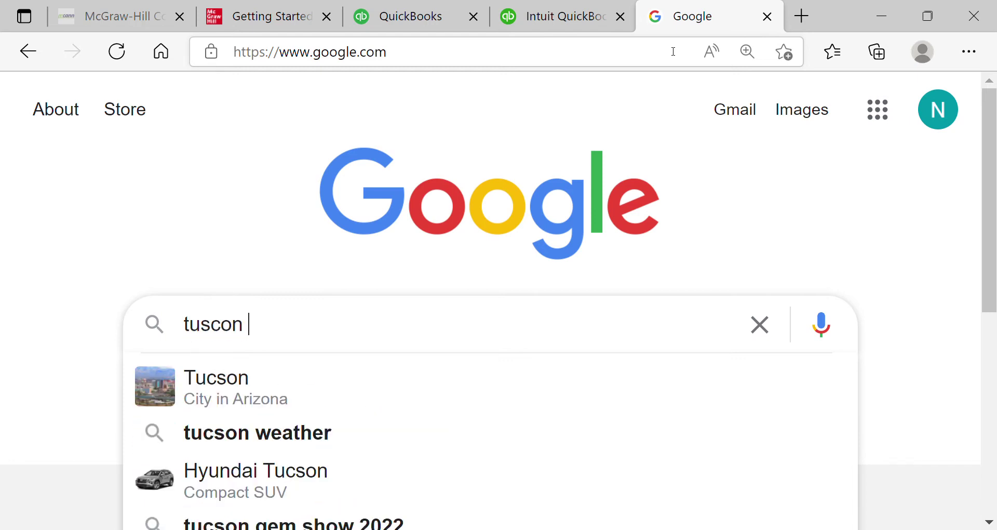
text(az zip)
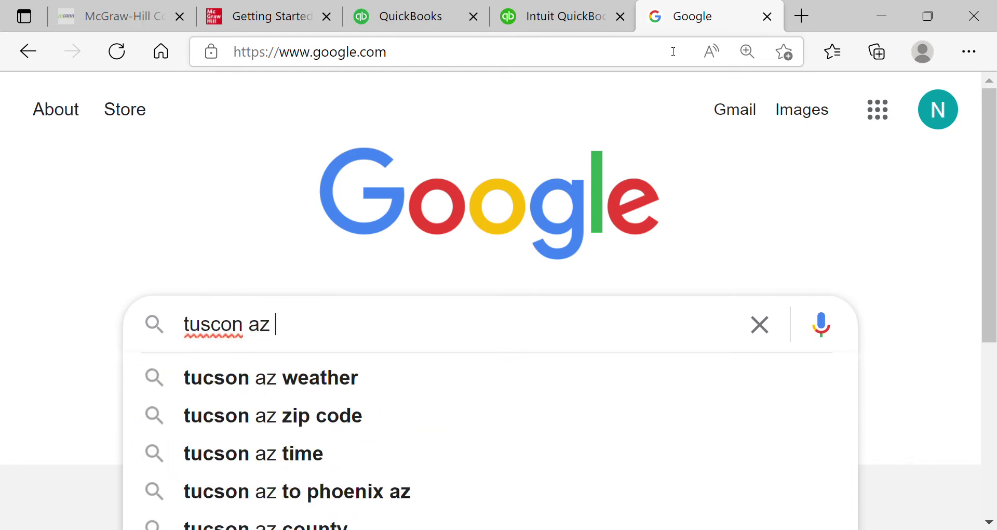
key(Return)
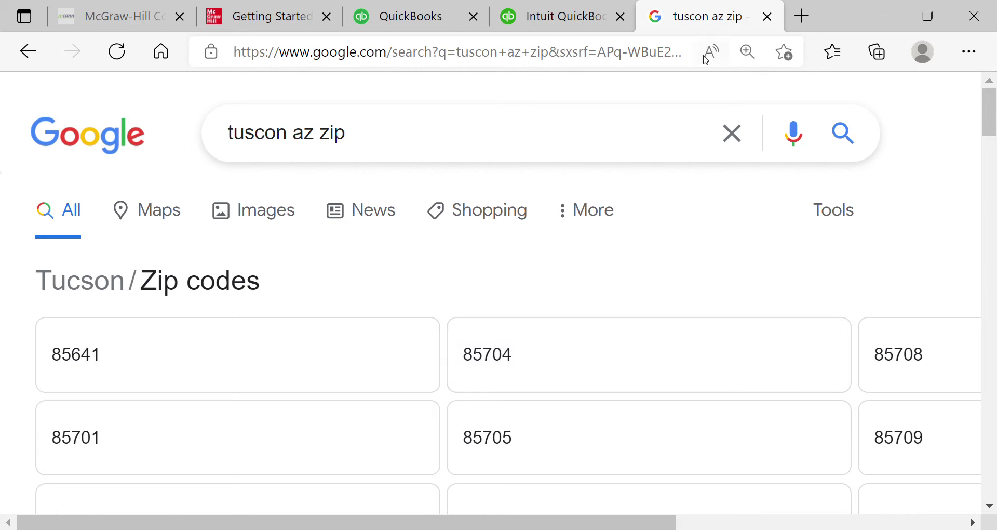
click(774, 18)
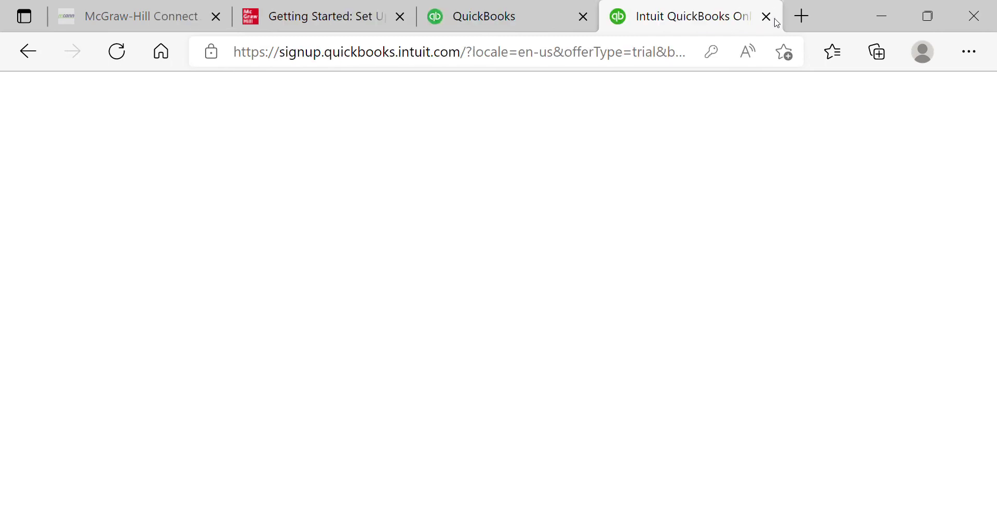
Read the e-book's company setup instructions, from the Educator Portal text through the business questions to the Company Profile figure
click(346, 21)
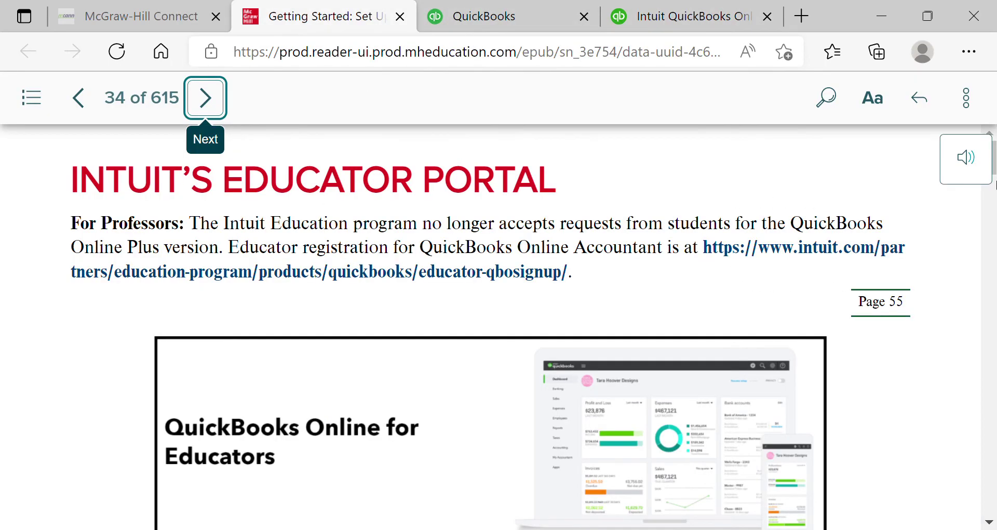
drag(995, 167, 995, 203)
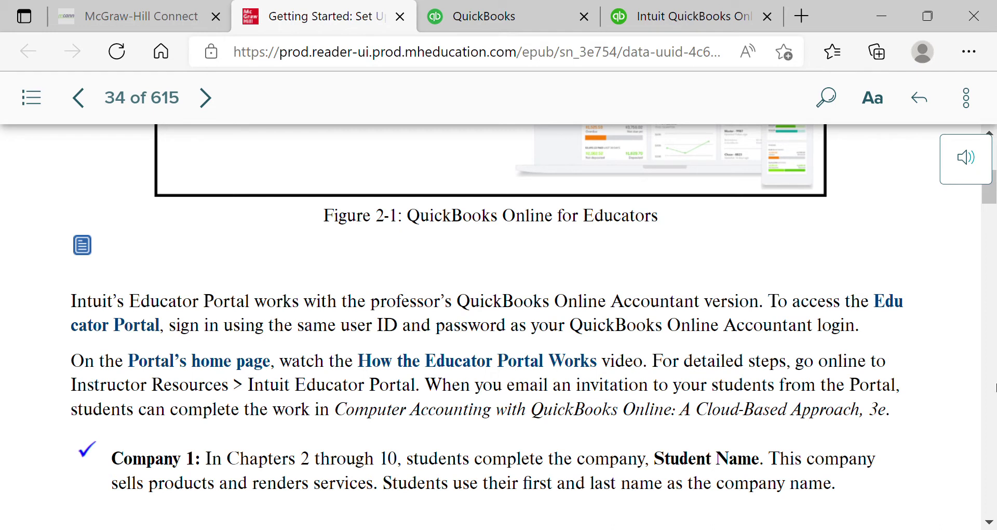
drag(995, 201, 995, 283)
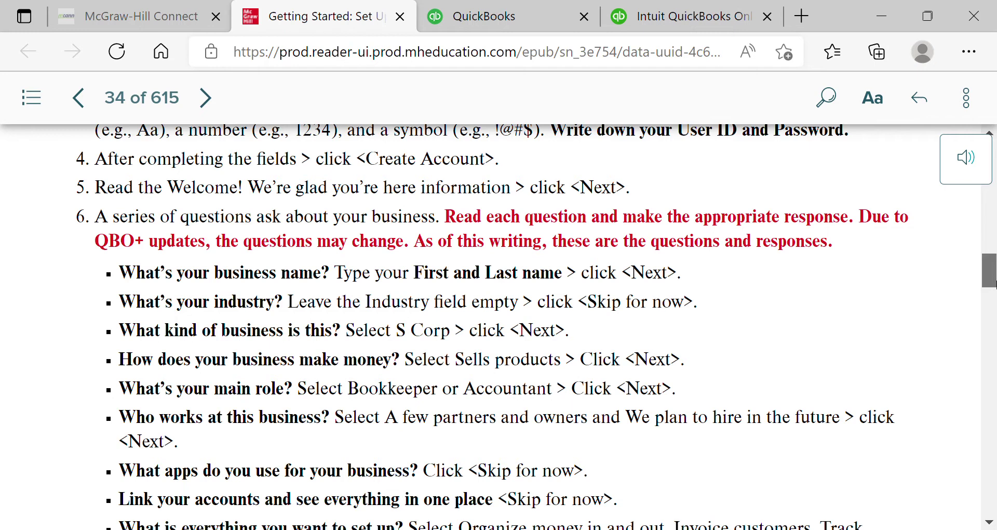
drag(994, 283, 995, 292)
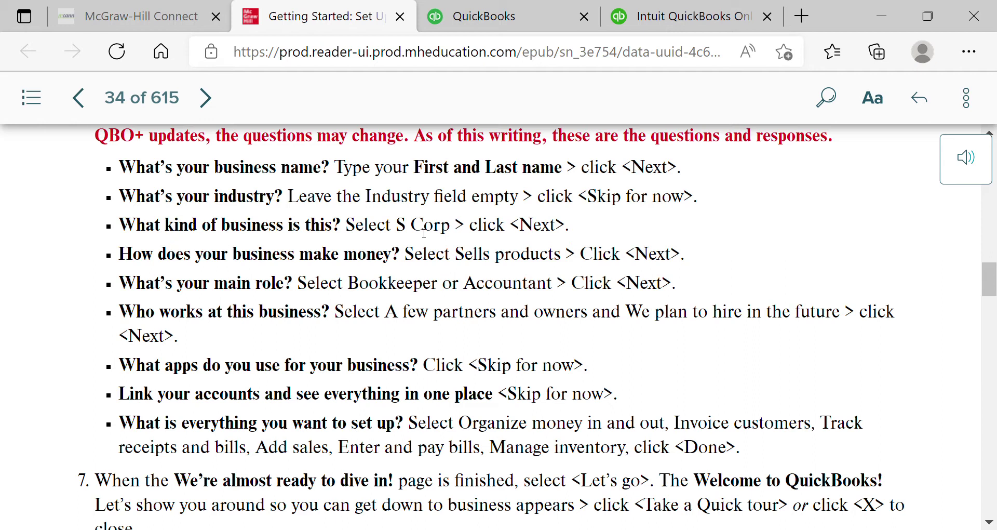
drag(990, 280, 995, 409)
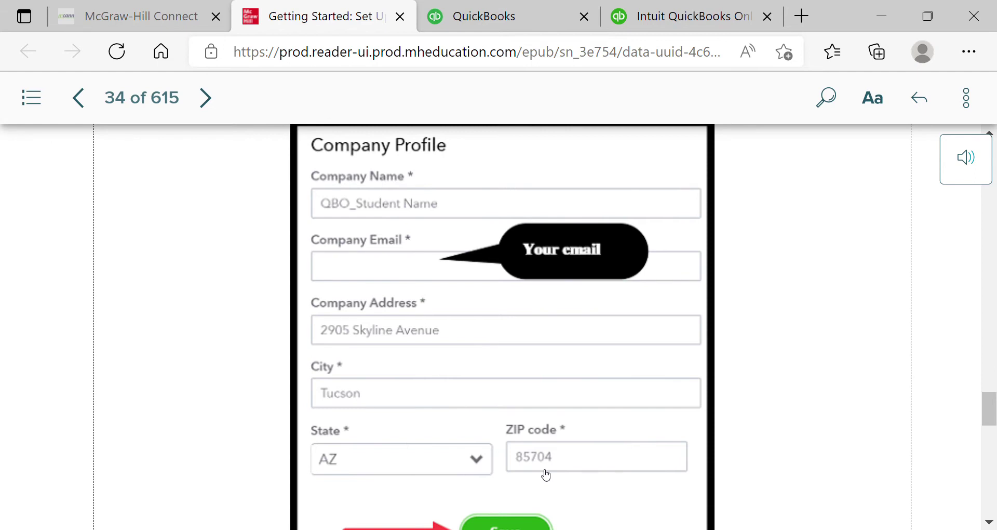
Look over the QuickBooks company dashboard and the blank accountant sign-up form, and close the sign-up page
click(678, 24)
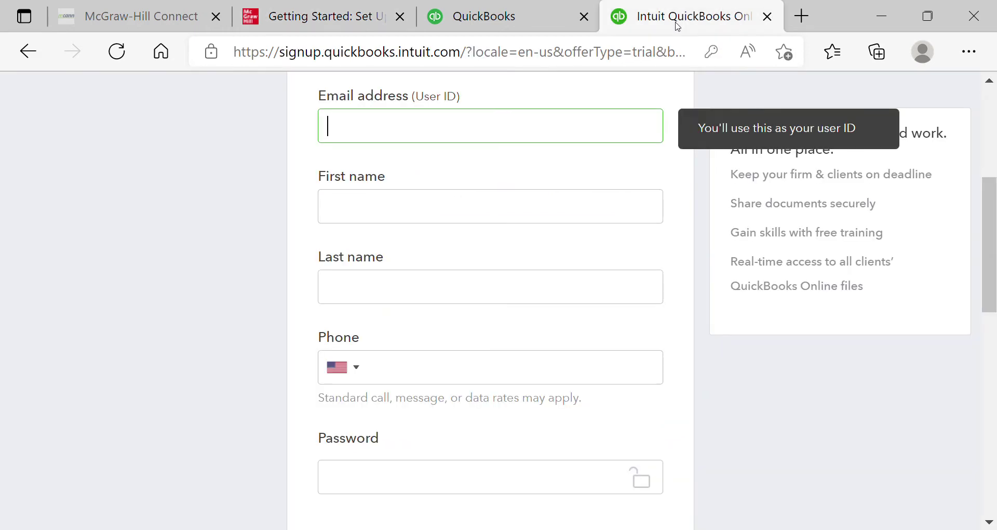
click(463, 21)
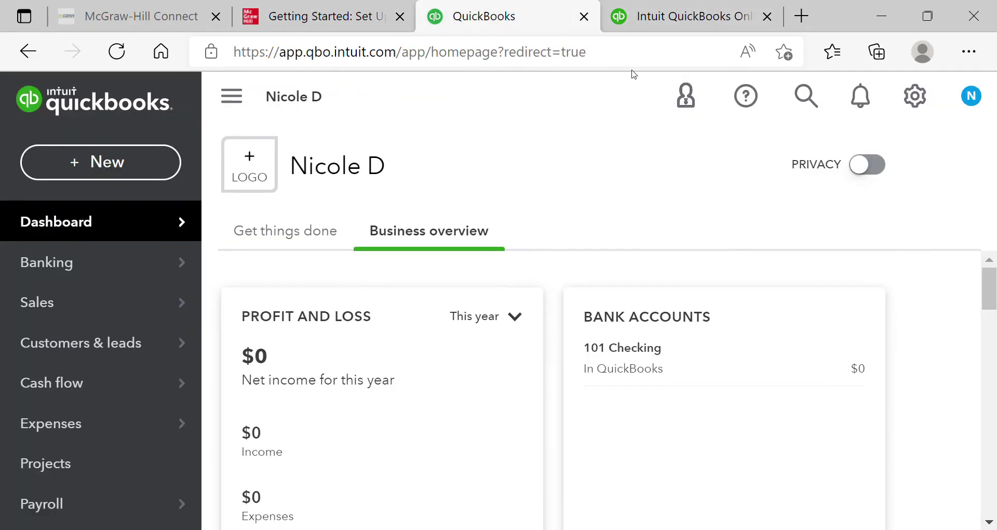
click(656, 17)
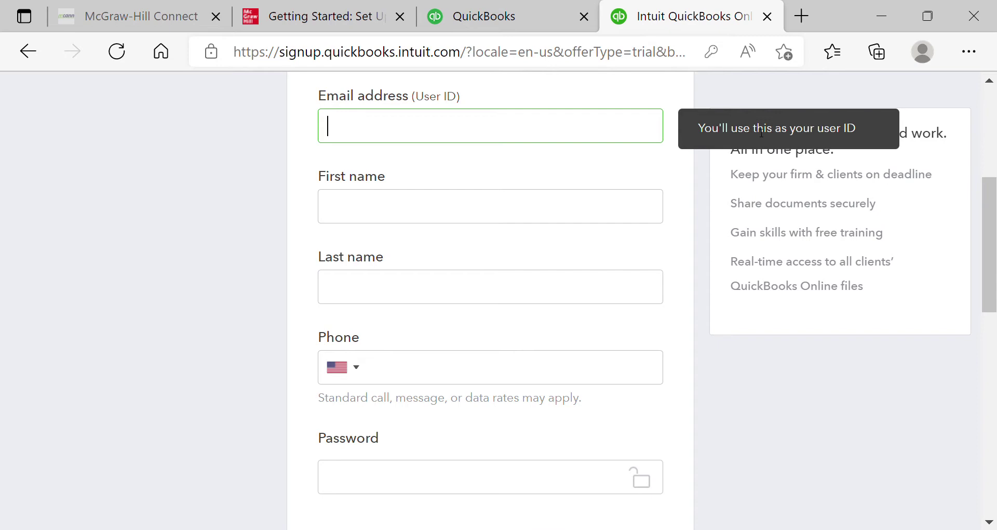
drag(987, 218, 995, 317)
scroll(785, 87, up, 10)
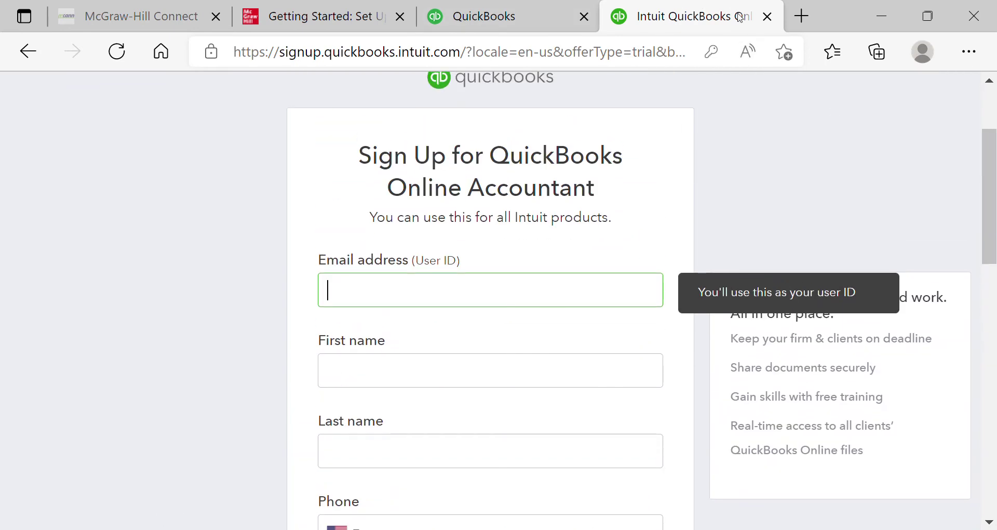
click(768, 17)
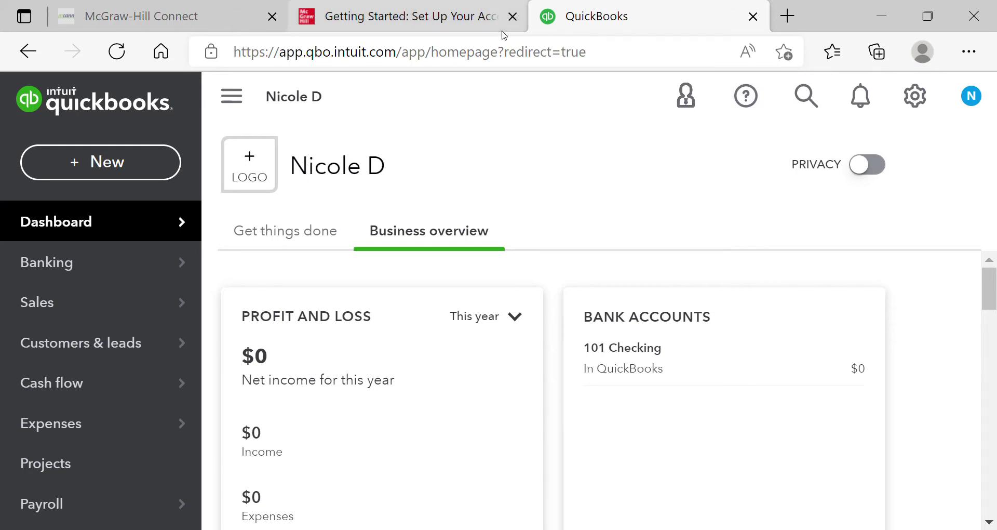
Check the e-book's company address, city, state and zip code instructions below the Company Profile figure
click(436, 15)
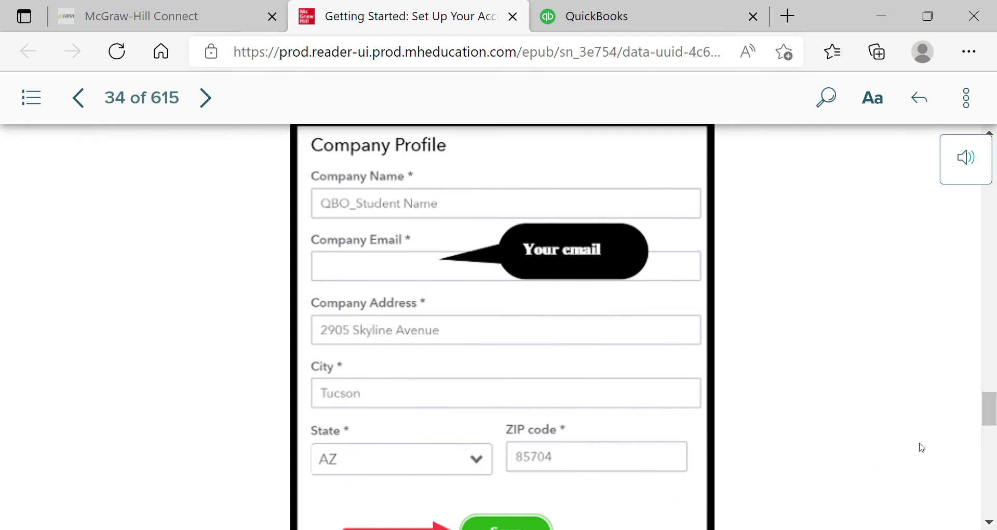
drag(994, 418, 994, 453)
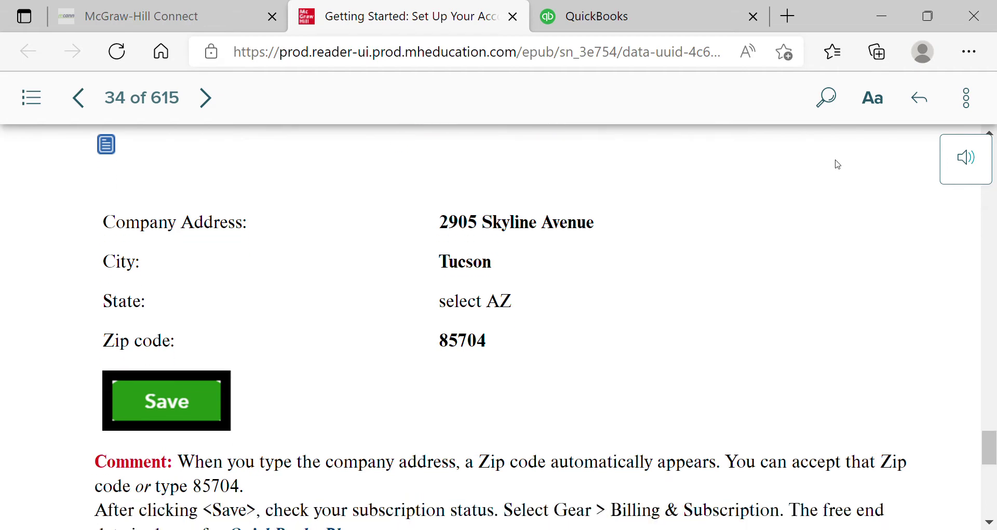
Switch to the QuickBooks company and open the Sales section of Account and Settings
click(649, 21)
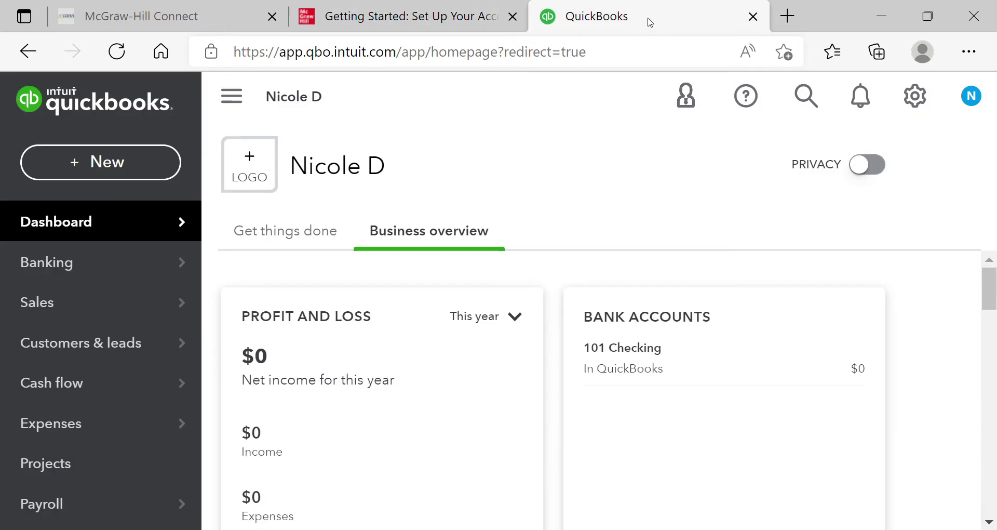
click(925, 100)
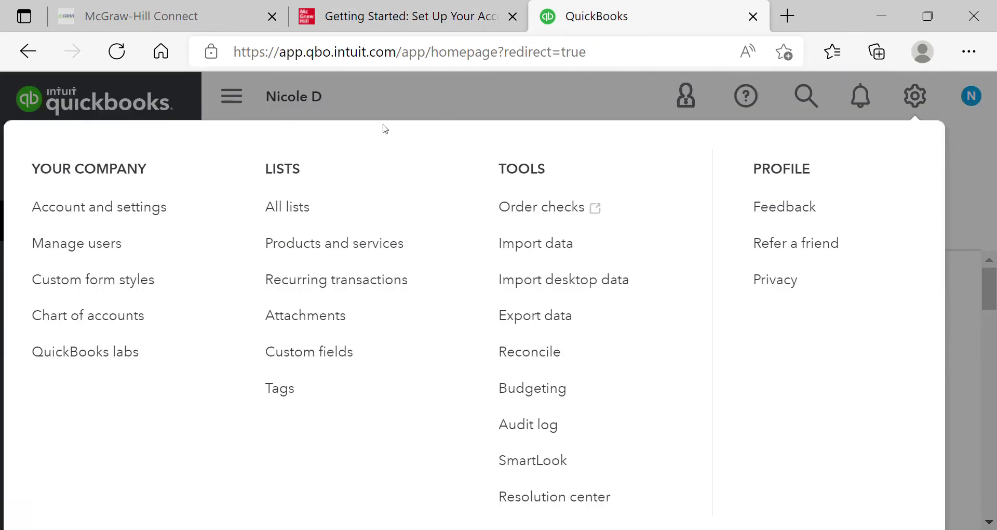
click(155, 205)
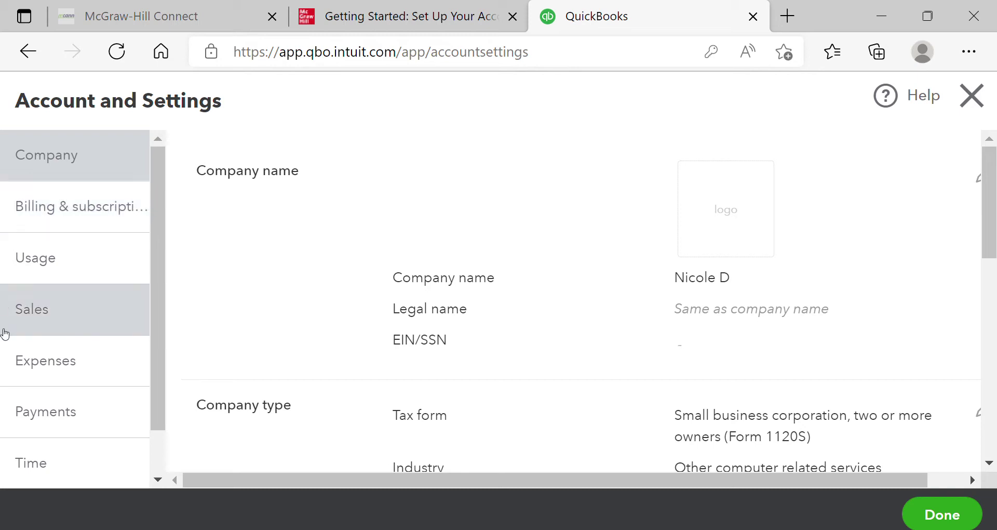
click(30, 320)
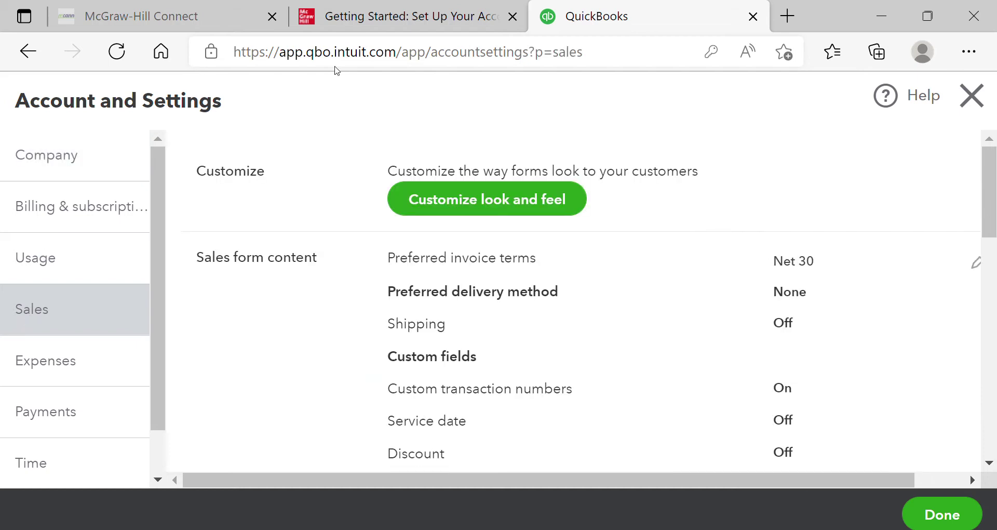
Switch to the e-book, go forward to the Account and Settings section, and read through the Company type tax form instructions
click(381, 28)
click(205, 98)
click(216, 109)
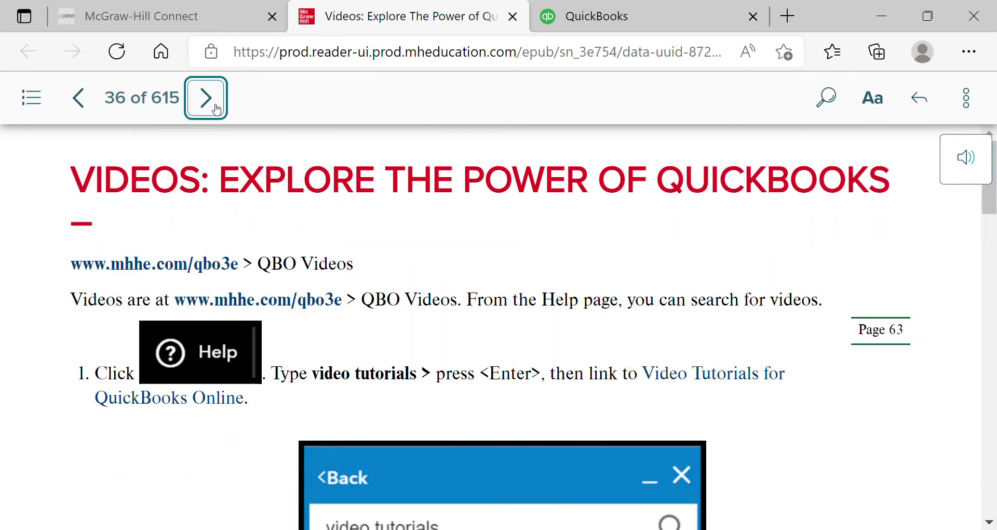
click(217, 109)
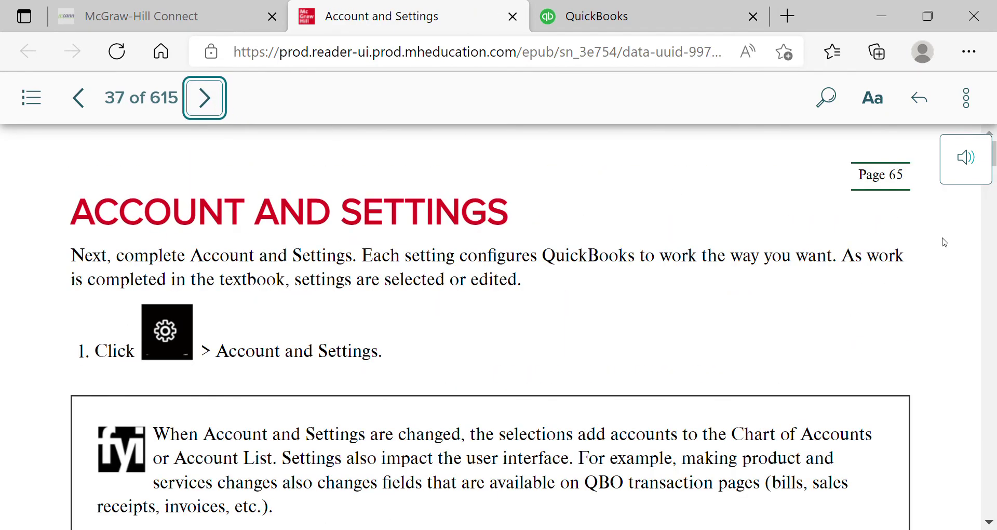
scroll(491, 327, down, 10)
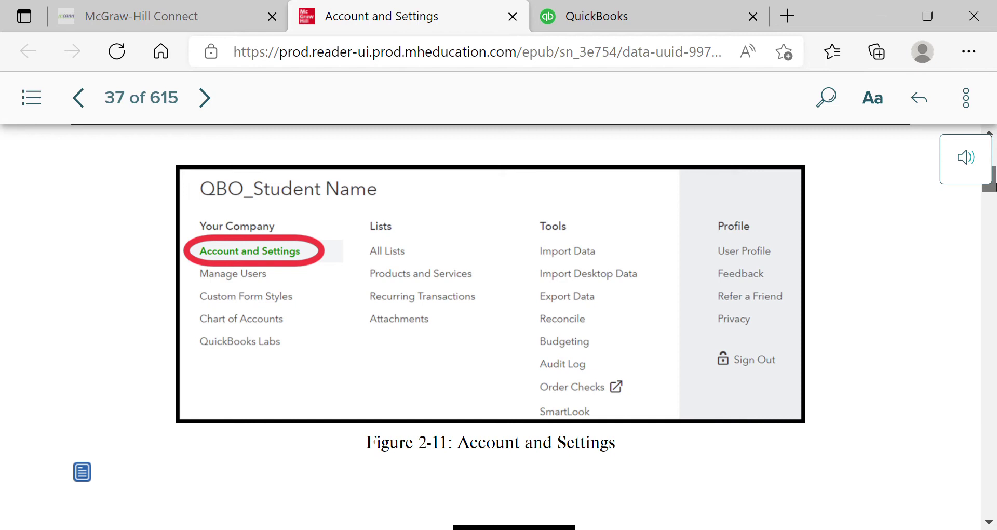
scroll(989, 206, down, 6)
scroll(989, 206, down, 5)
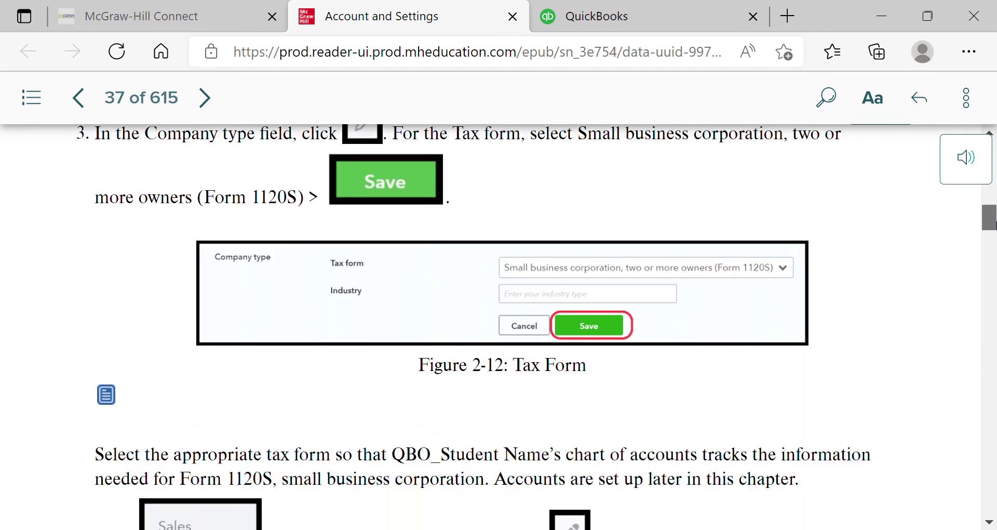
scroll(996, 222, up, 2)
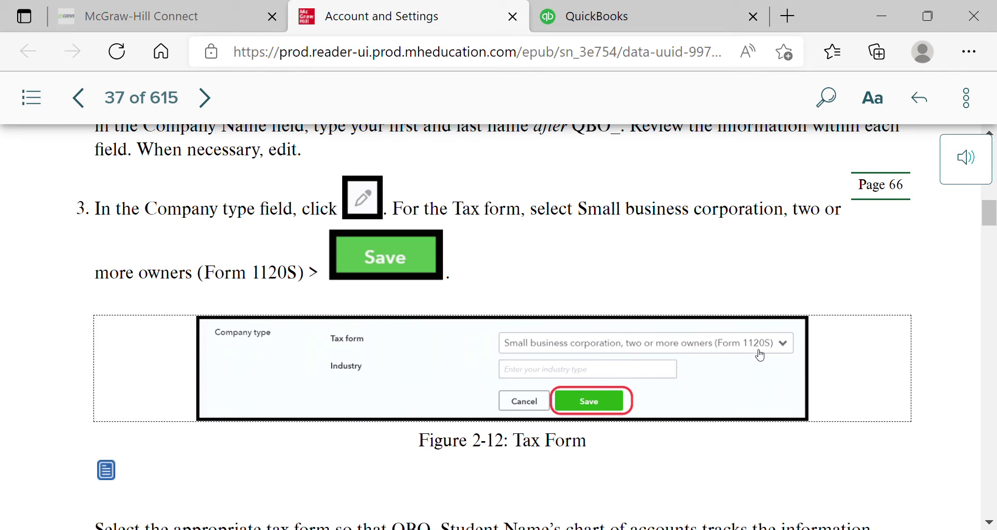
Switch back to QuickBooks, open the Company section of Account and Settings, and review the company name, type and contact info
click(644, 17)
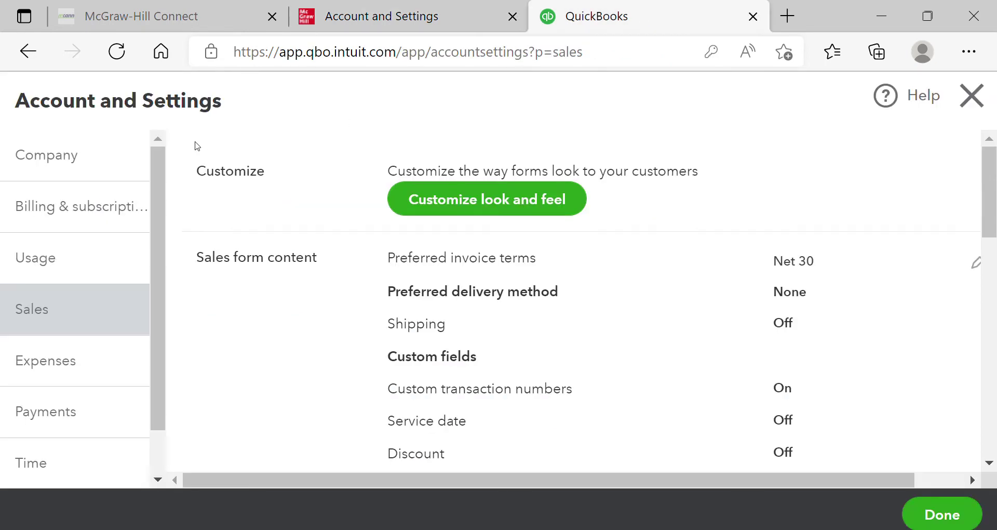
click(122, 158)
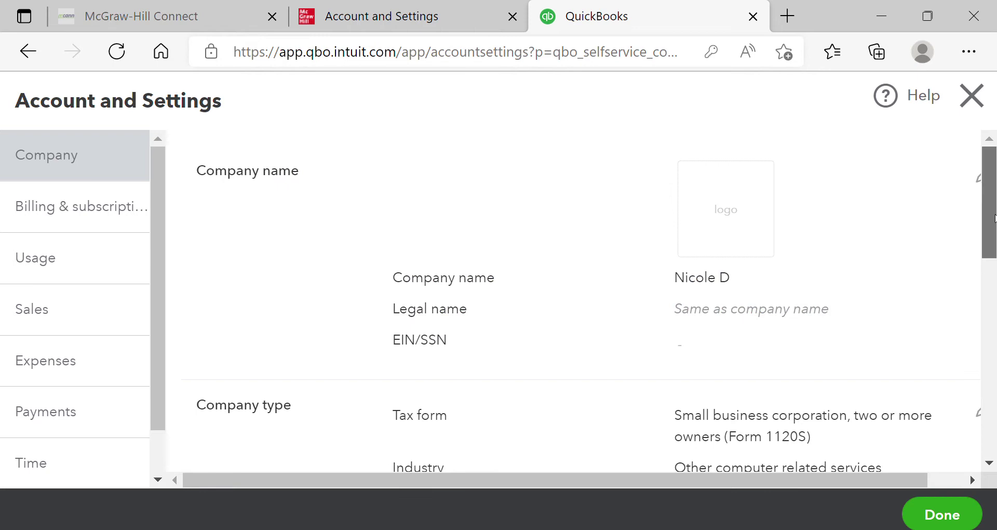
drag(994, 218, 994, 290)
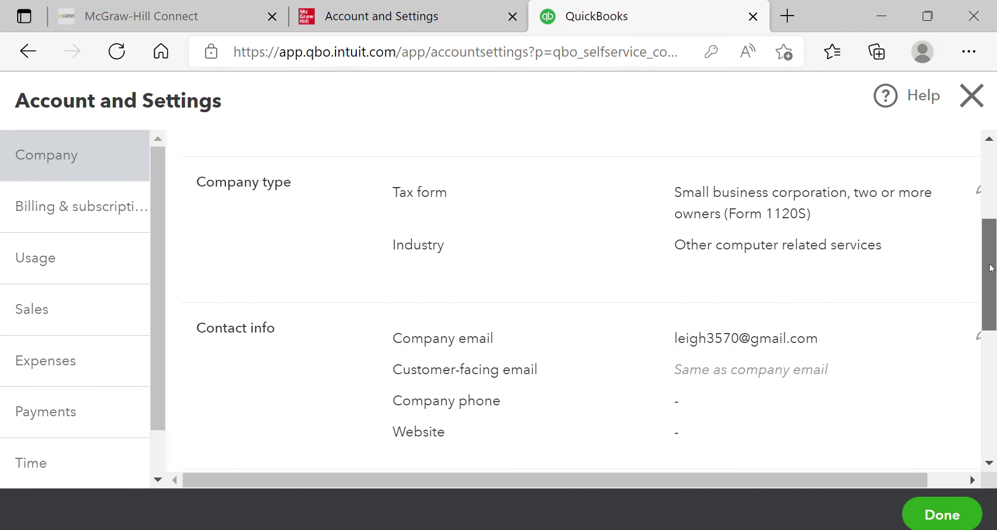
drag(992, 270, 992, 253)
scroll(977, 257, up, 1)
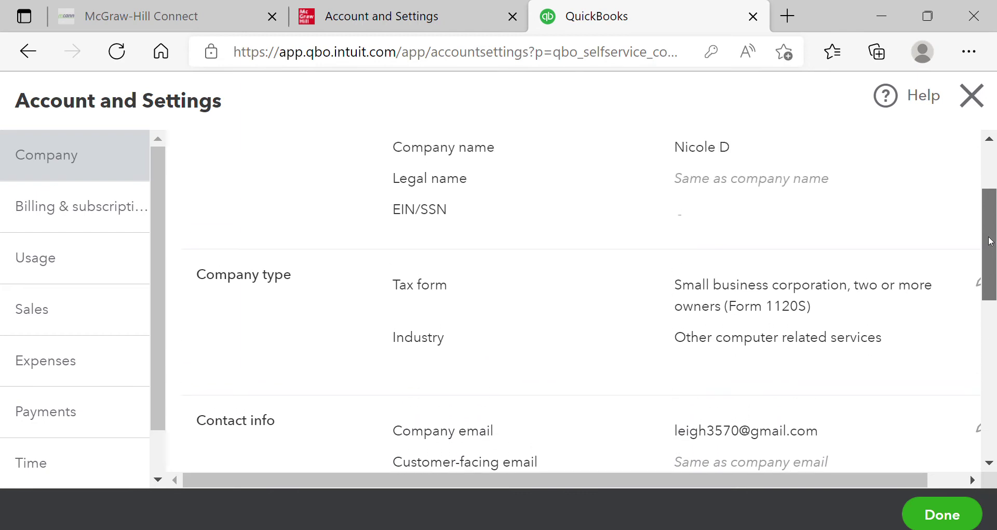
scroll(868, 287, down, 3)
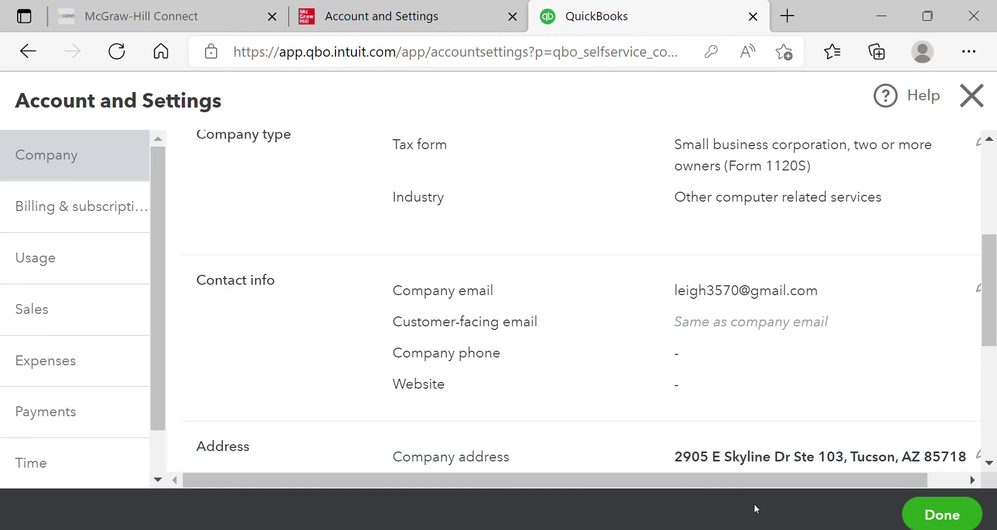
Save the company's tax form as Small business corporation, two or more owners (Form 1120S), and look over the company and customer-facing address settings
drag(755, 482, 797, 480)
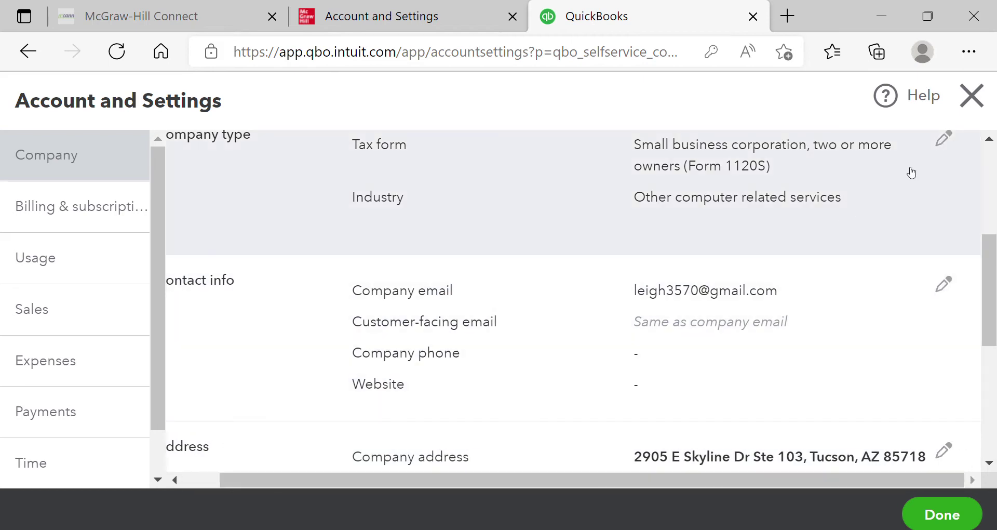
click(944, 139)
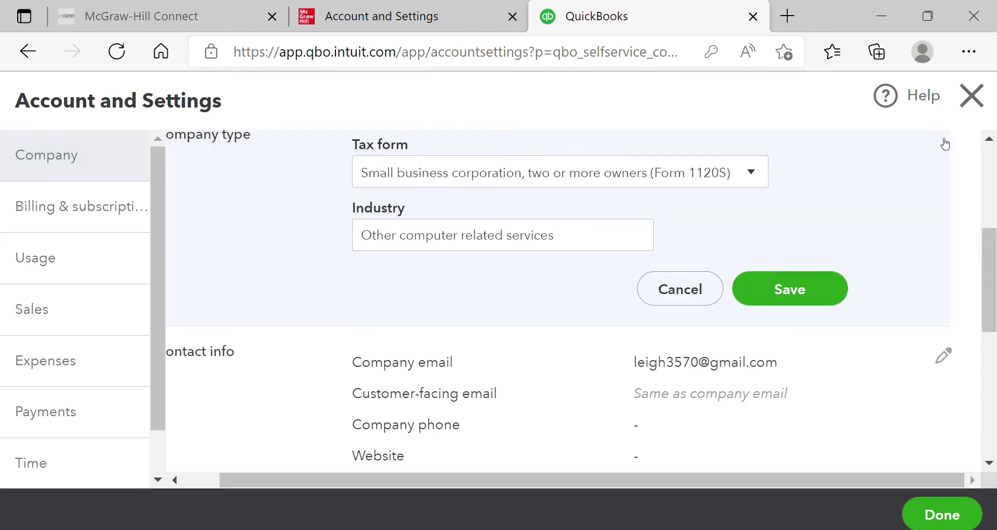
click(761, 179)
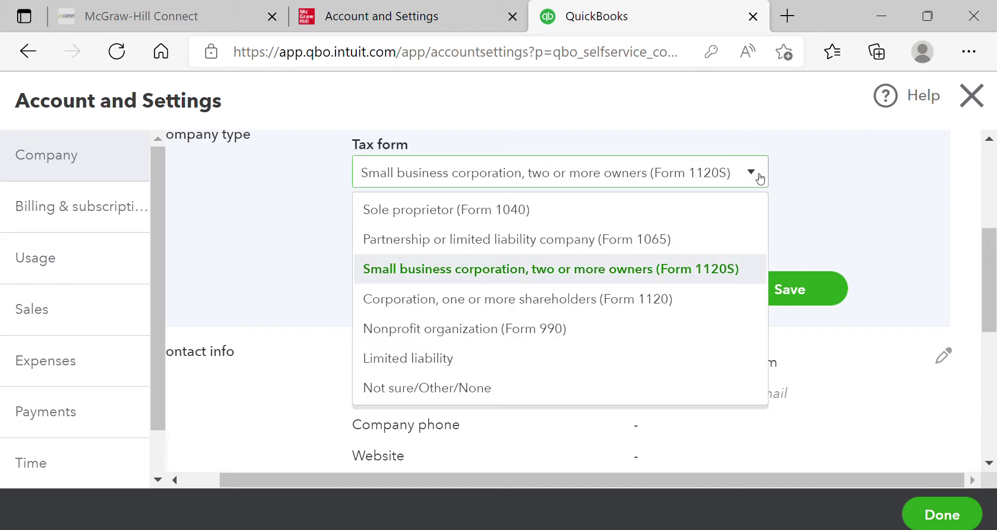
click(717, 271)
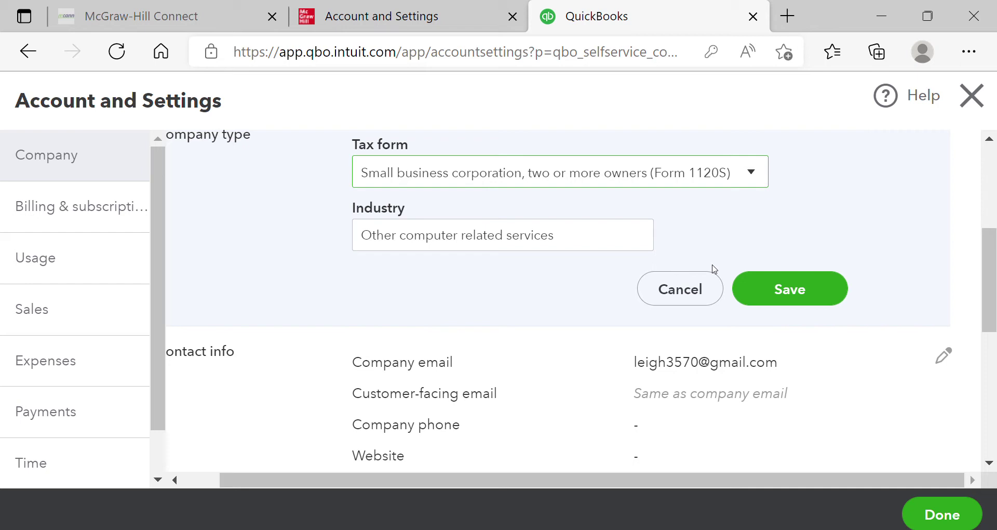
click(762, 285)
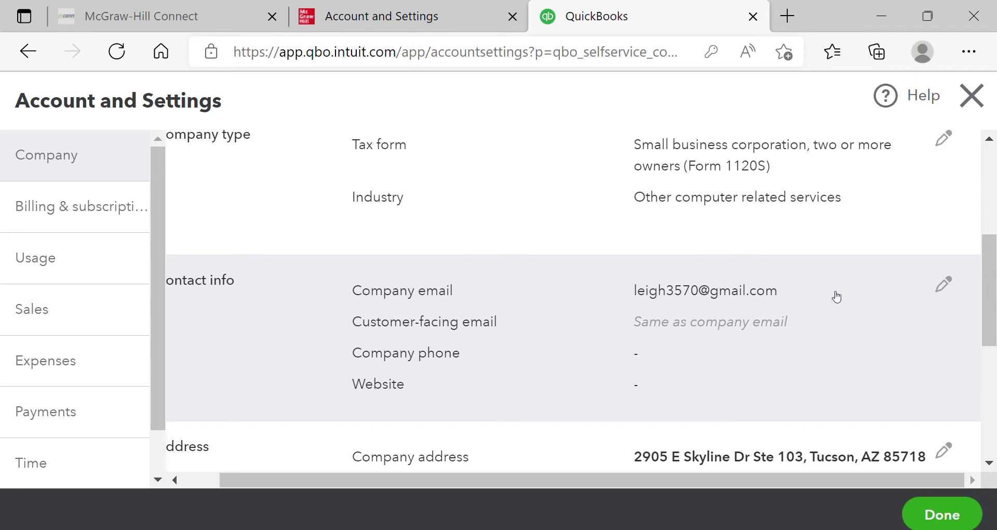
drag(995, 278, 995, 321)
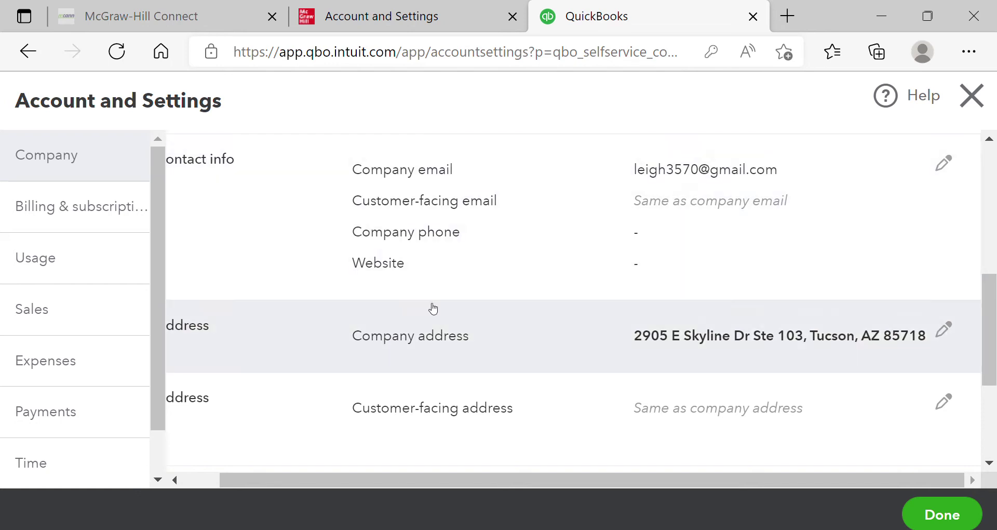
Open the Sales section, check the e-book's Products and services selections in Figure 2-14, and return to QuickBooks
click(105, 304)
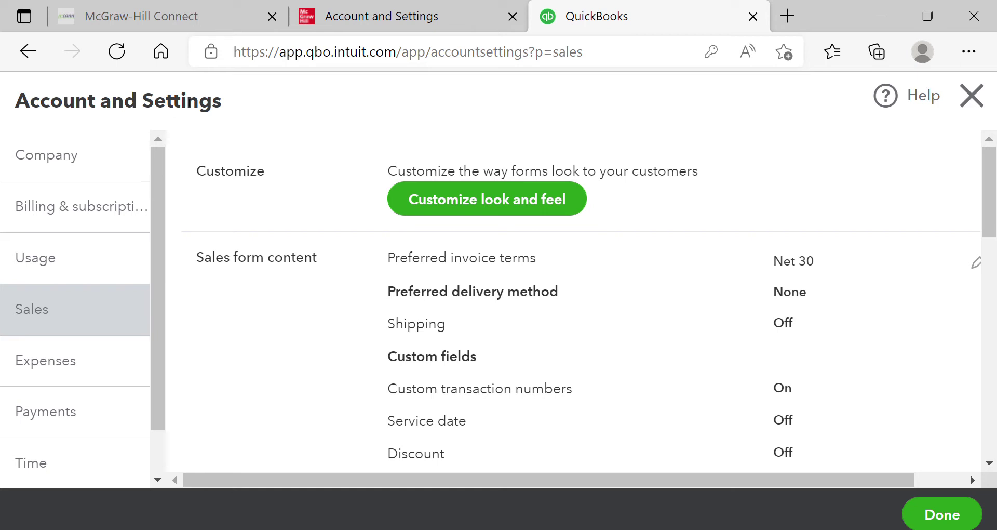
click(413, 18)
click(993, 235)
drag(994, 235, 995, 257)
click(416, 285)
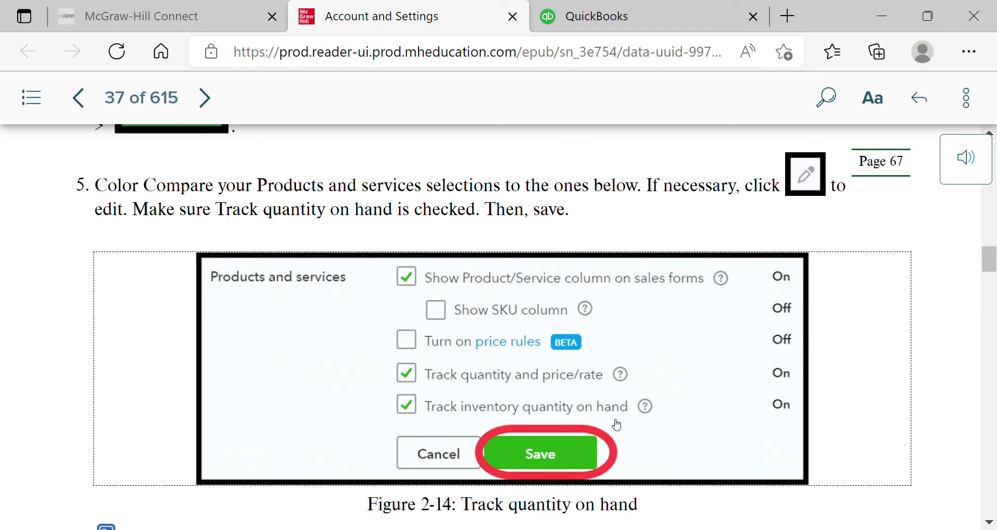
click(665, 19)
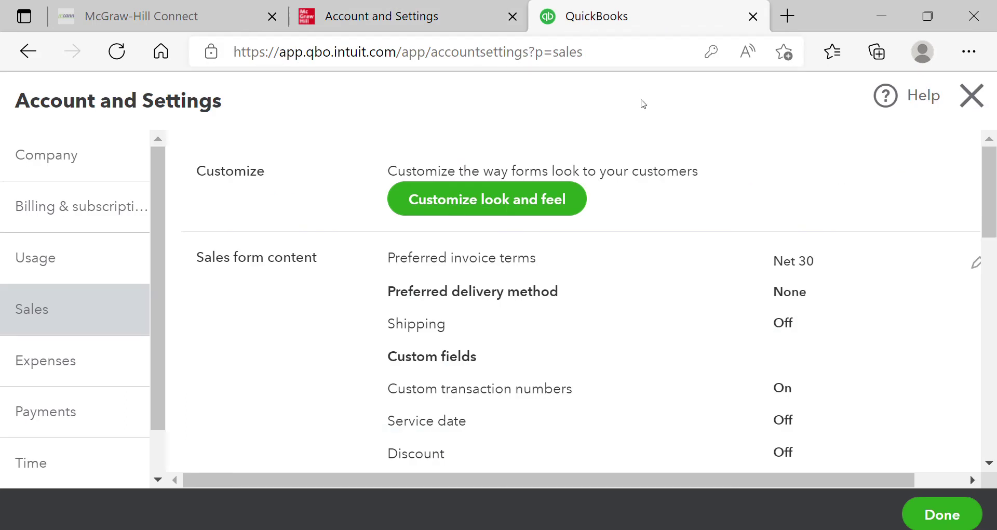
drag(989, 178, 995, 198)
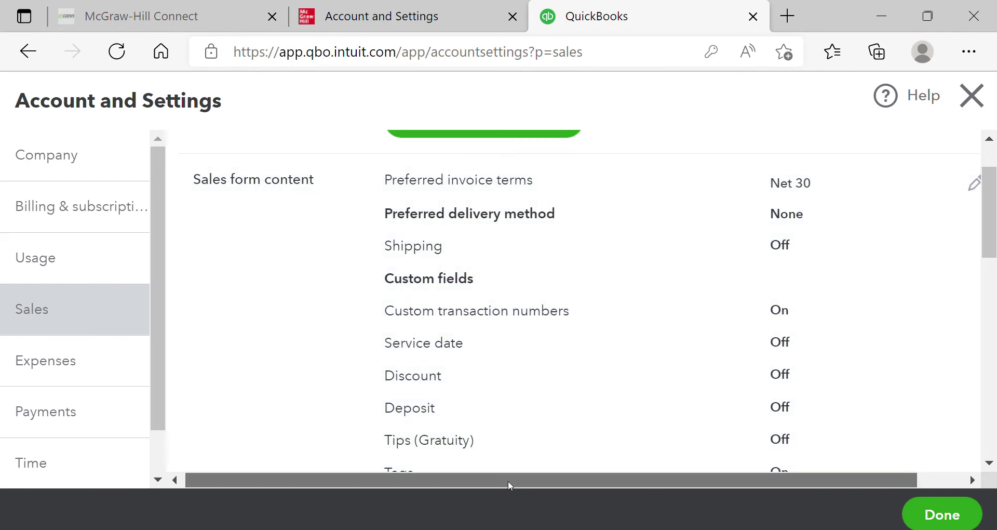
drag(508, 481, 551, 481)
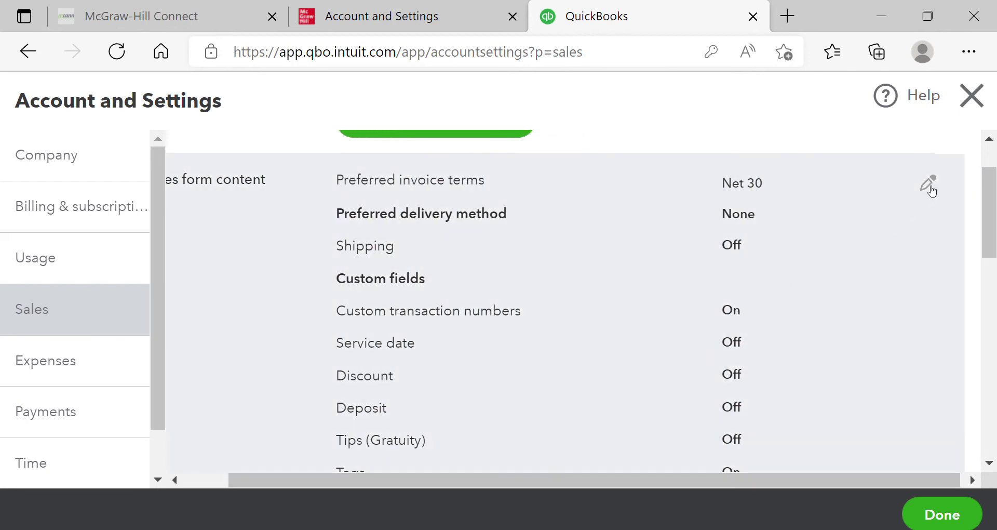
click(928, 184)
drag(990, 246, 994, 279)
click(972, 96)
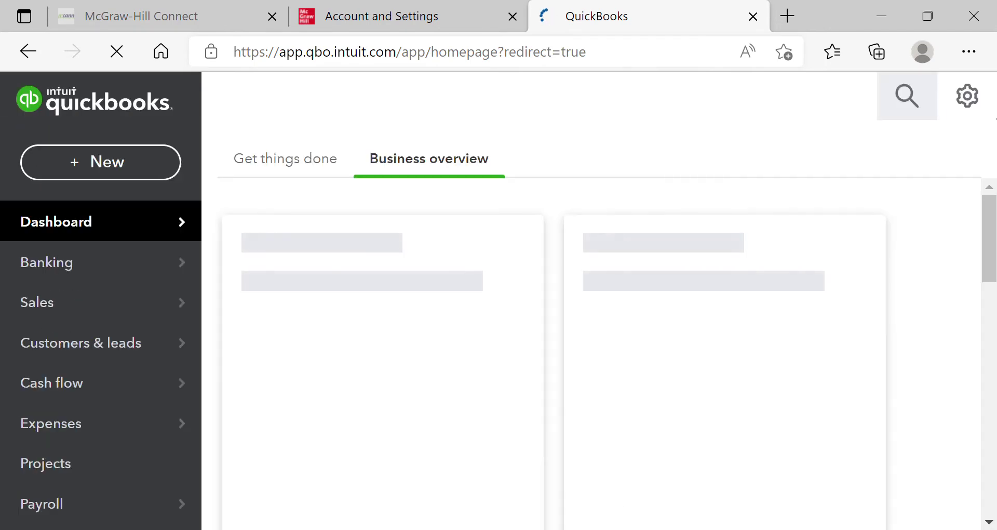
Reopen Account and Settings and check the Products and services selections in the Sales section
click(976, 101)
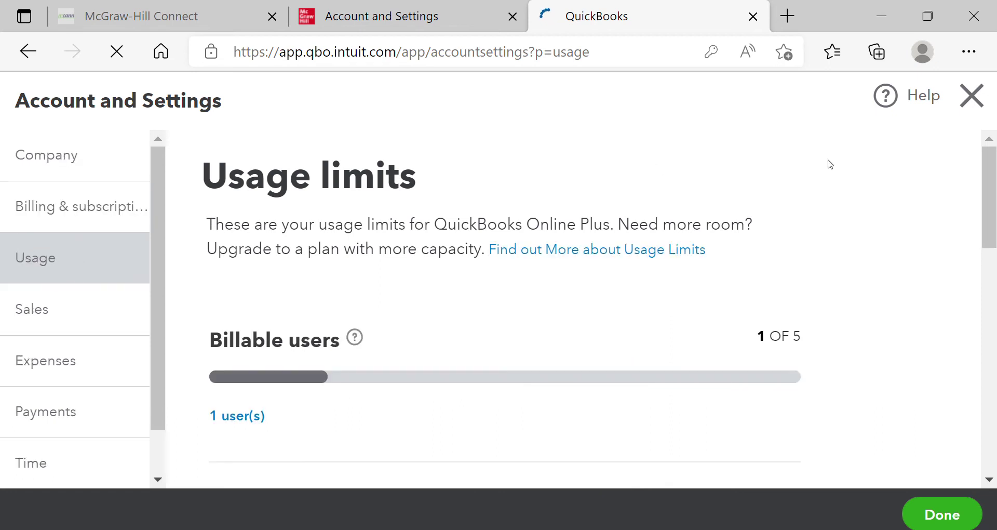
scroll(989, 218, down, 3)
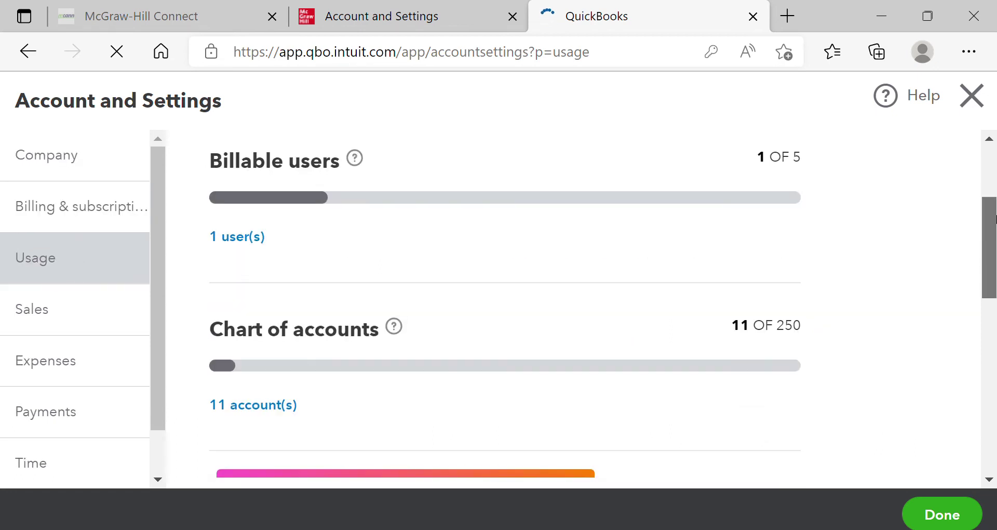
click(23, 304)
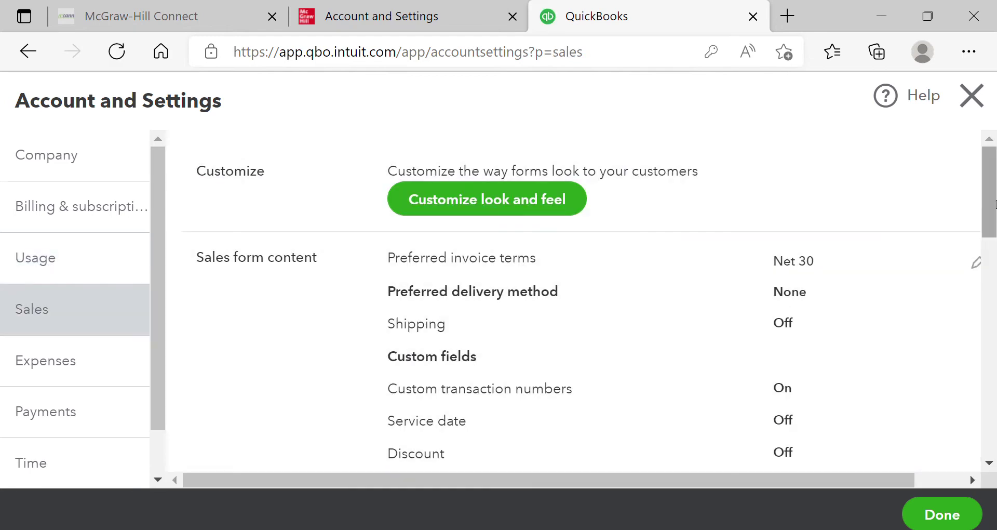
drag(995, 204, 995, 299)
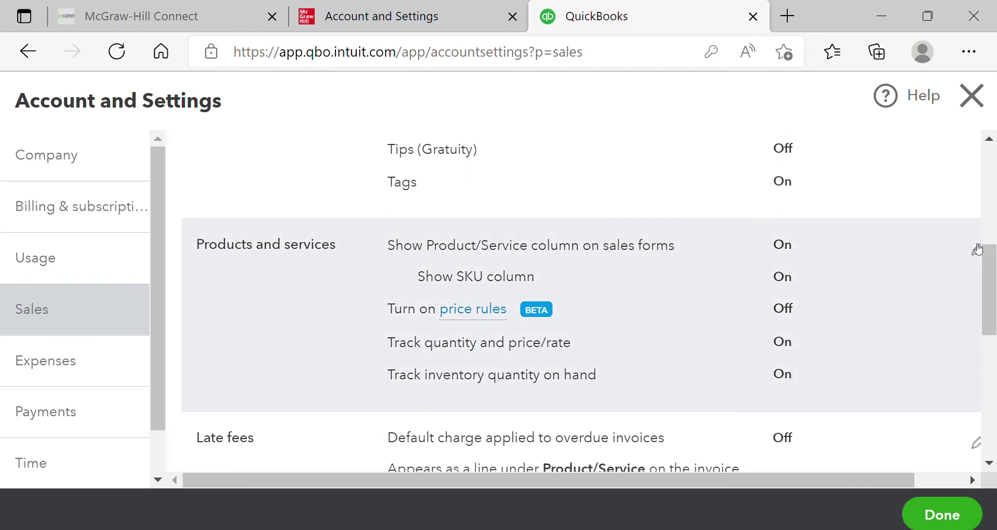
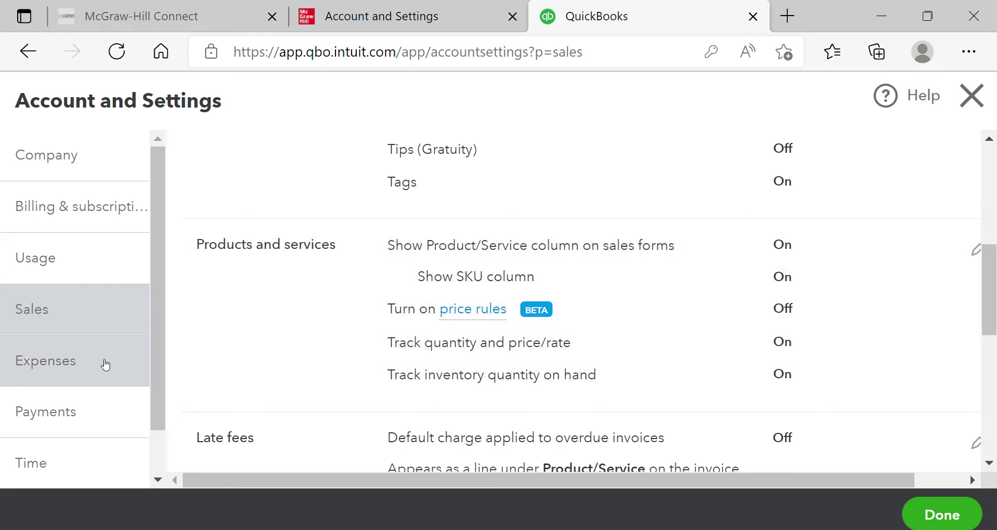
Open the Expenses section and examine the Bills and expenses options in edit mode and the purchase order settings
click(104, 364)
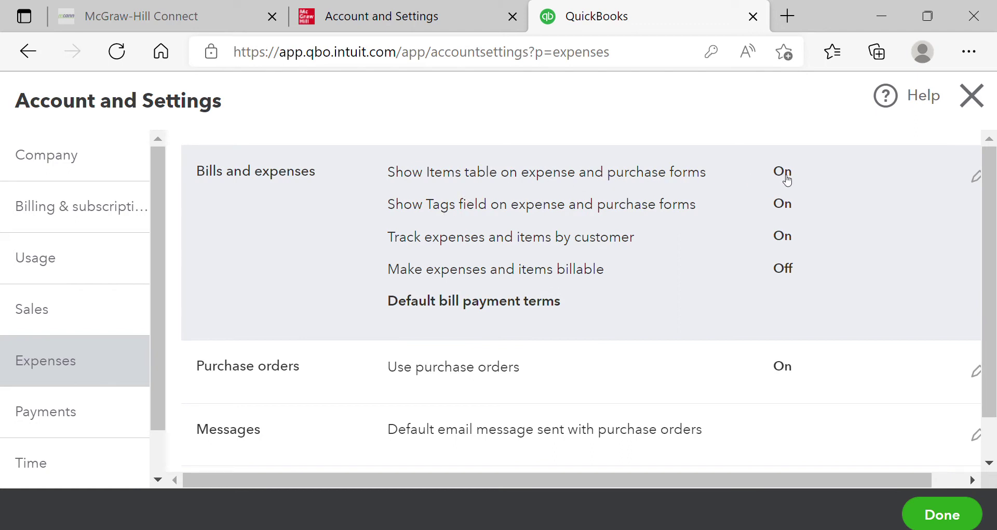
click(976, 177)
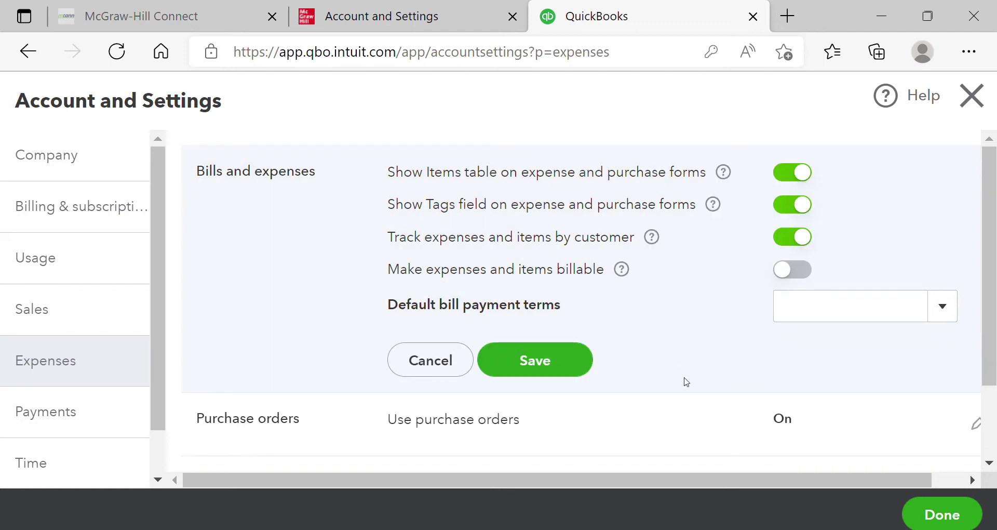
scroll(277, 363, down, 1)
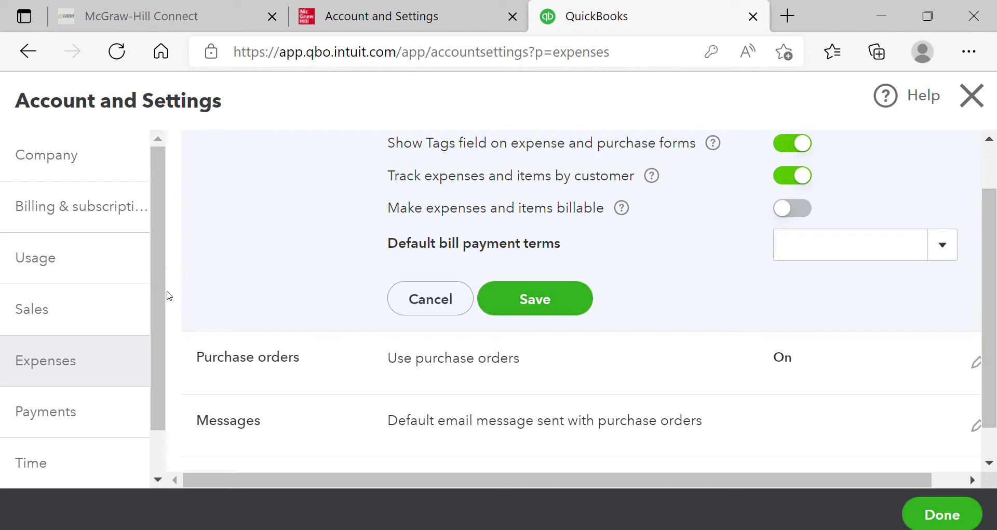
Open the Advanced section and save the Chart of accounts settings with account numbers enabled and shown
drag(166, 292, 167, 363)
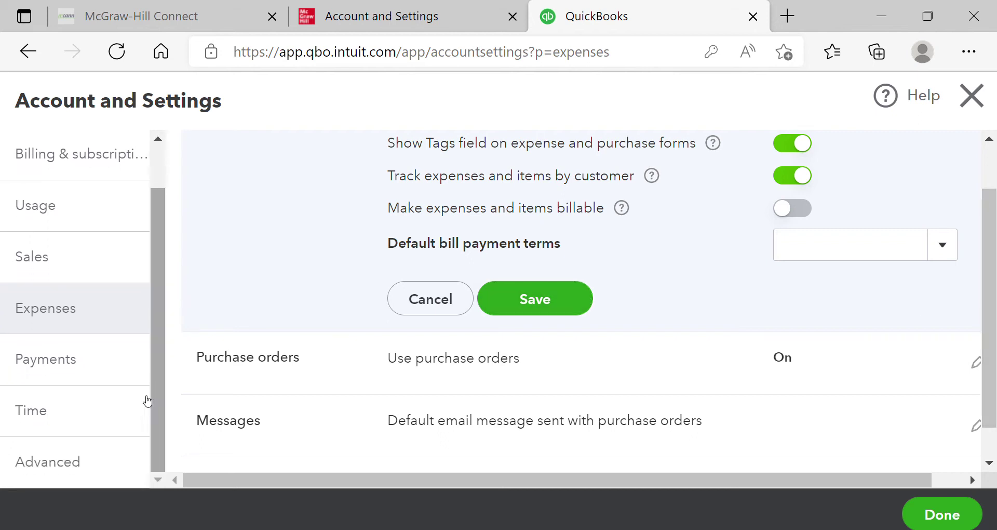
click(110, 449)
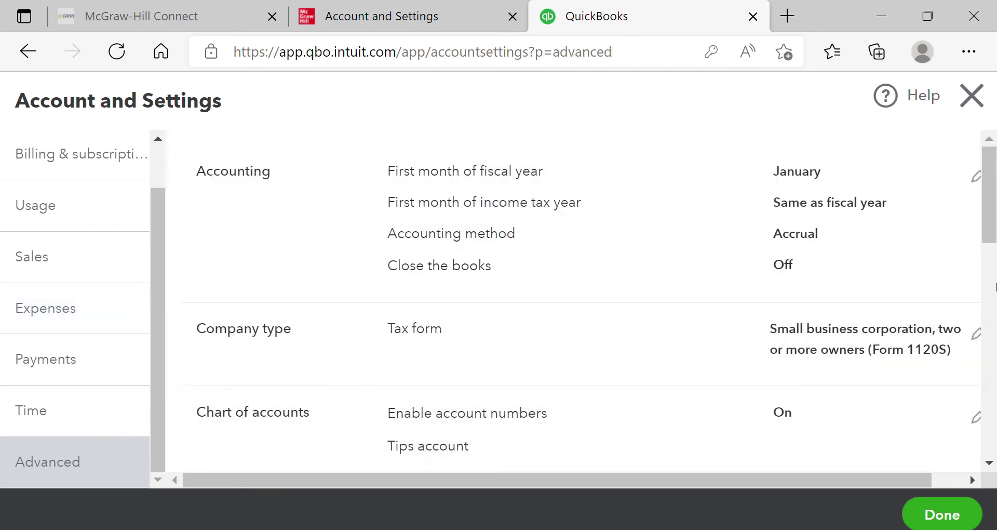
scroll(909, 280, down, 2)
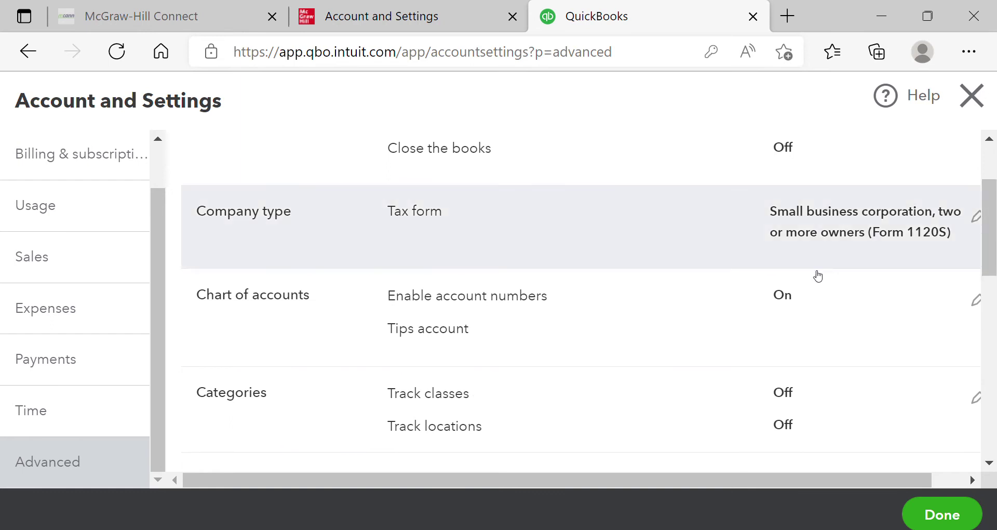
click(978, 306)
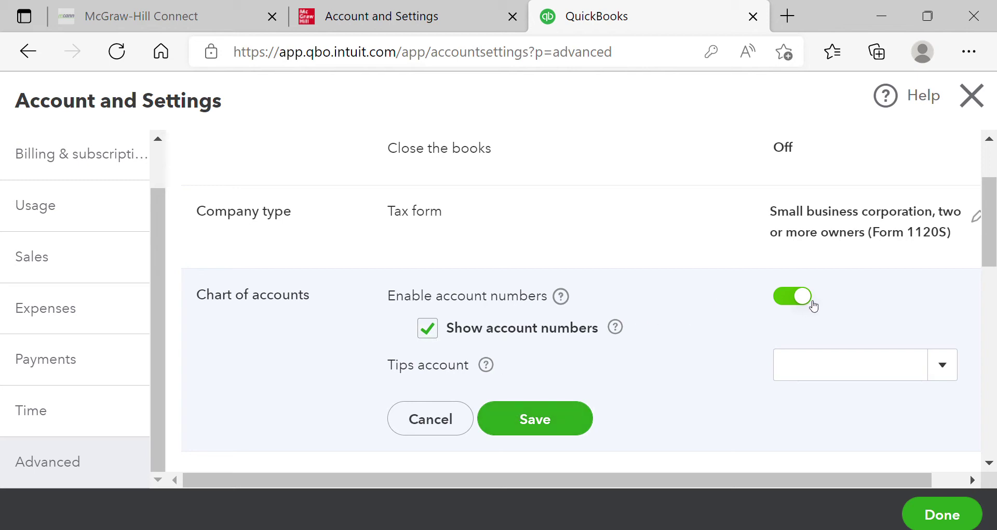
click(533, 428)
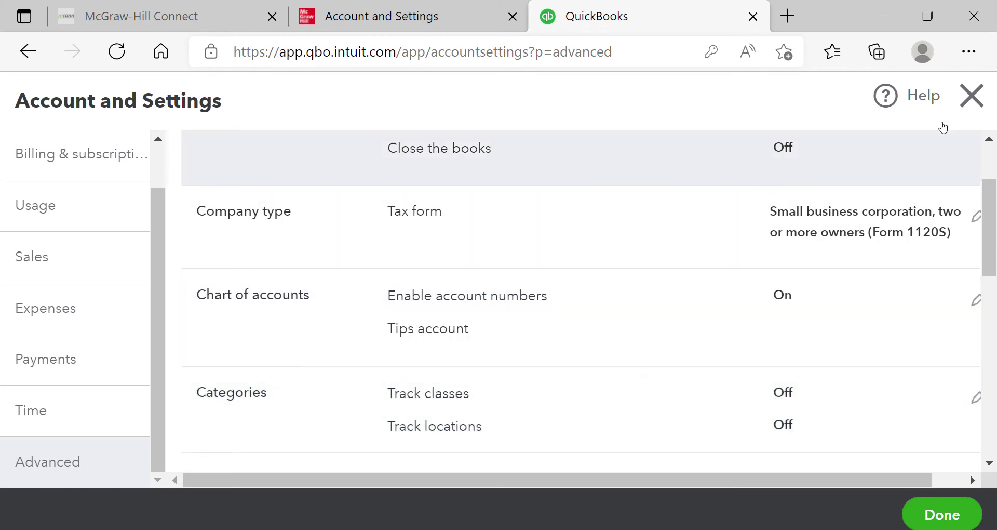
Close Account and Settings and read the e-book's Chart of Accounts section through step 2 on adding the Bank account
click(989, 111)
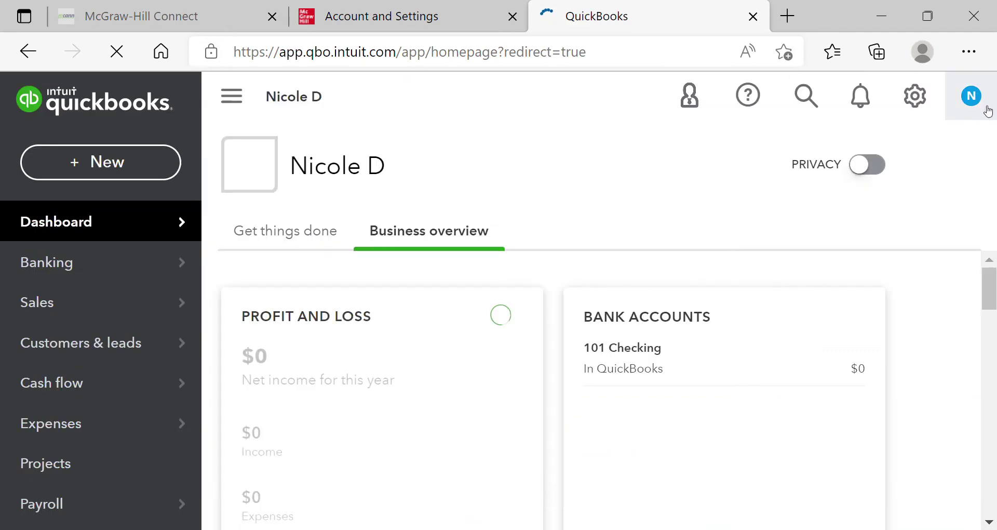
click(510, 26)
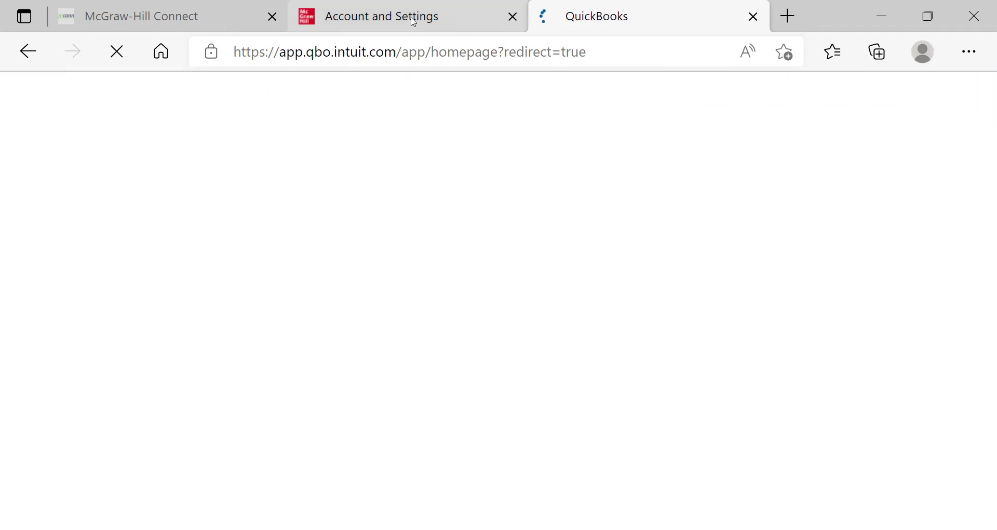
drag(994, 256, 994, 407)
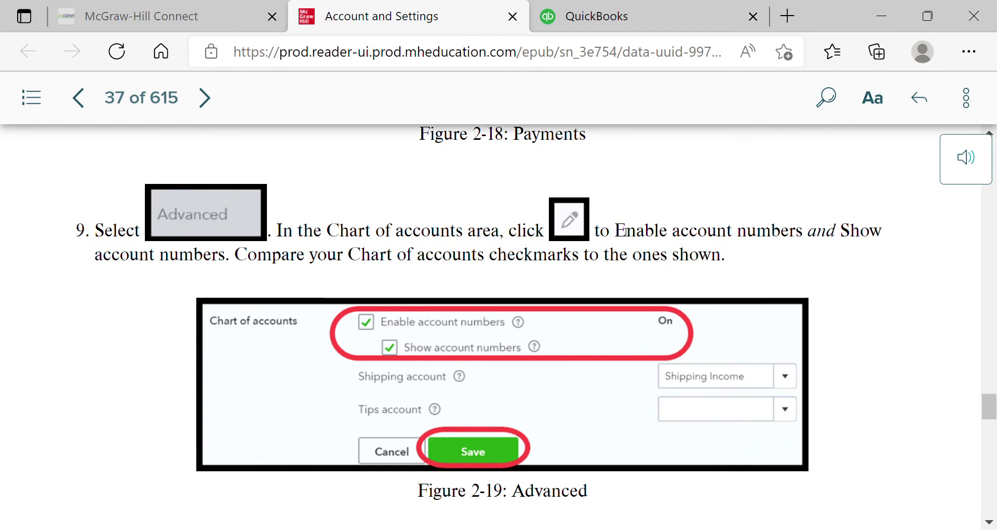
click(207, 100)
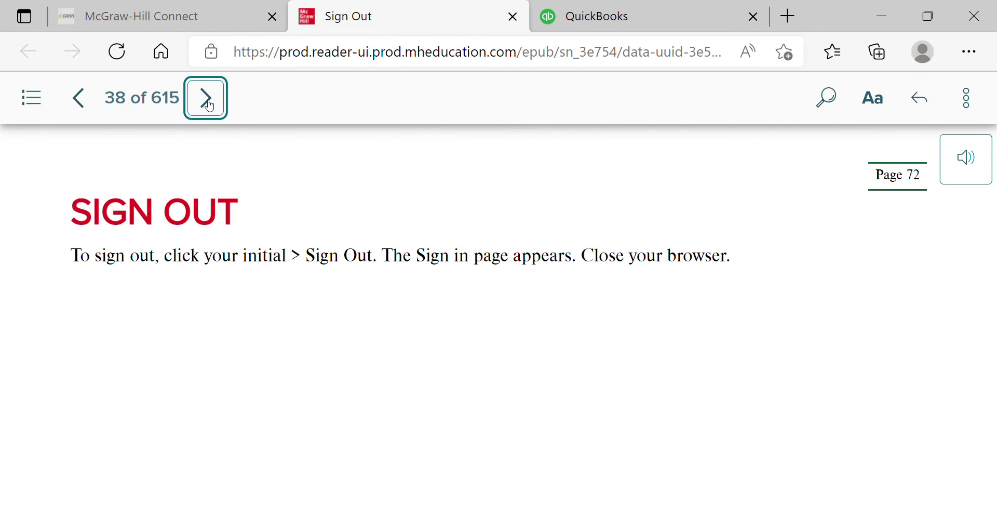
click(207, 99)
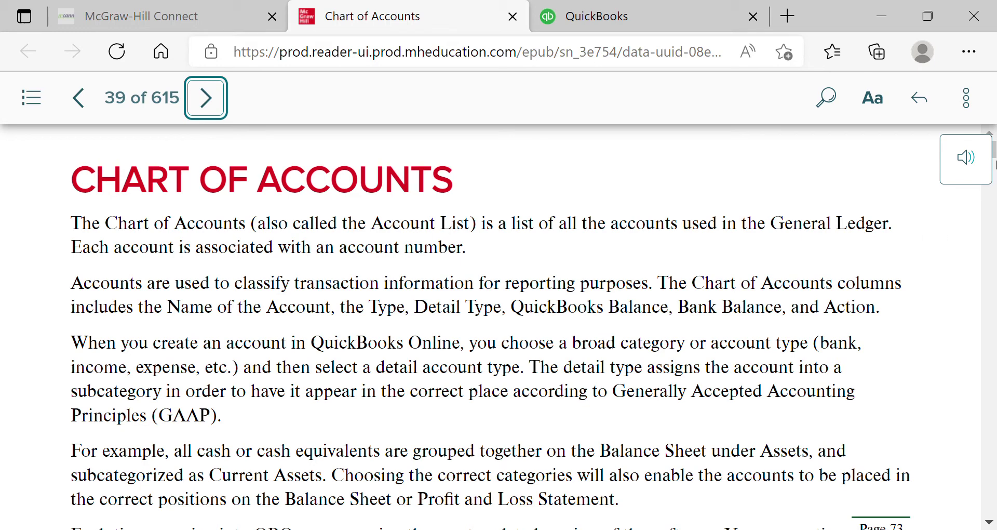
drag(995, 151, 994, 254)
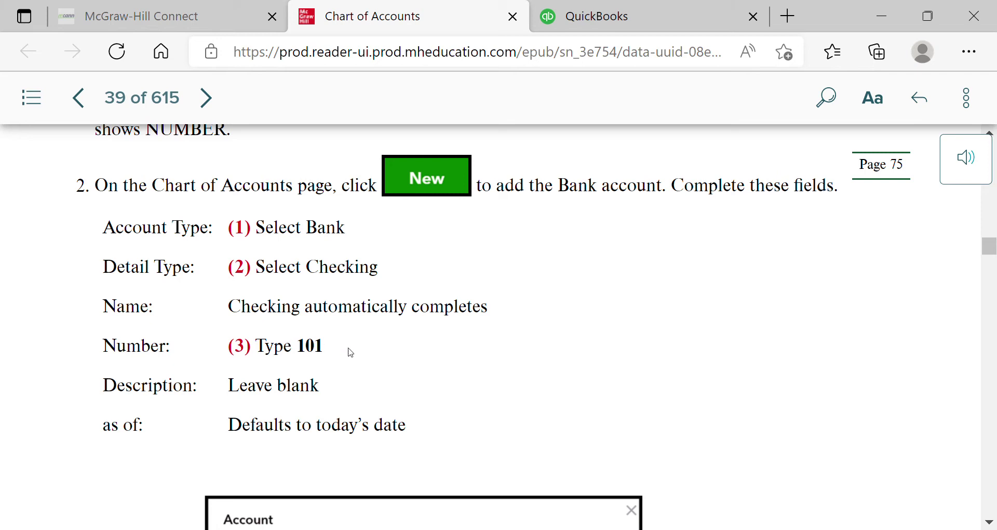
Switch back to QuickBooks and open the Chart of accounts page
click(643, 12)
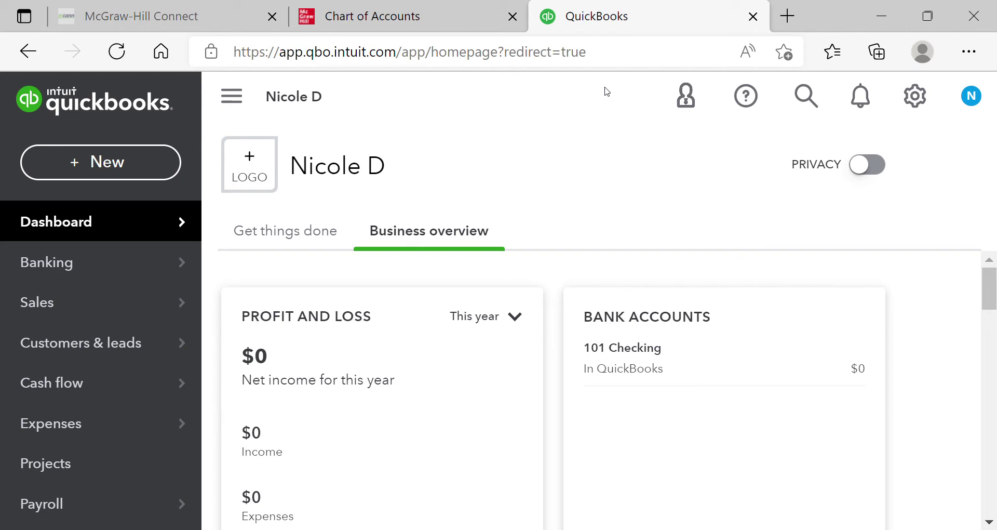
click(918, 113)
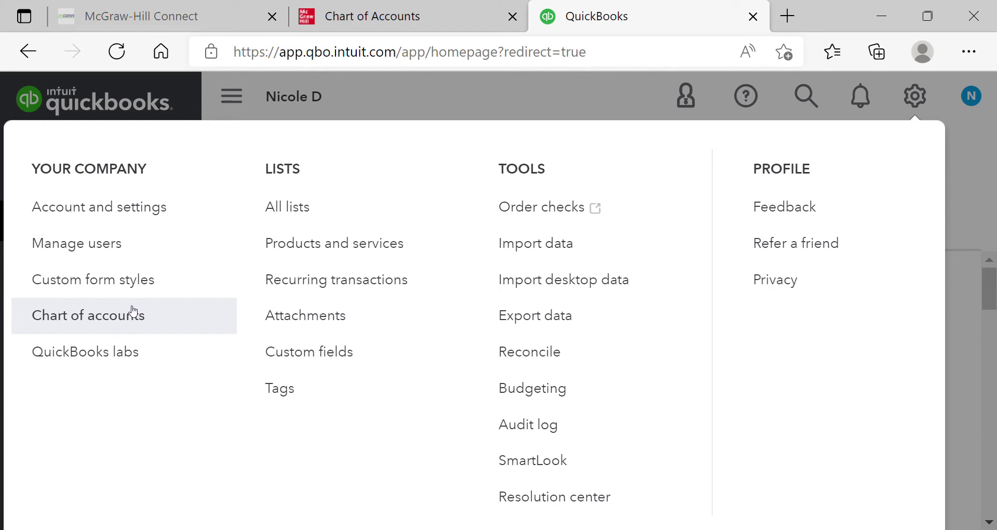
click(531, 97)
mouse_move(167, 289)
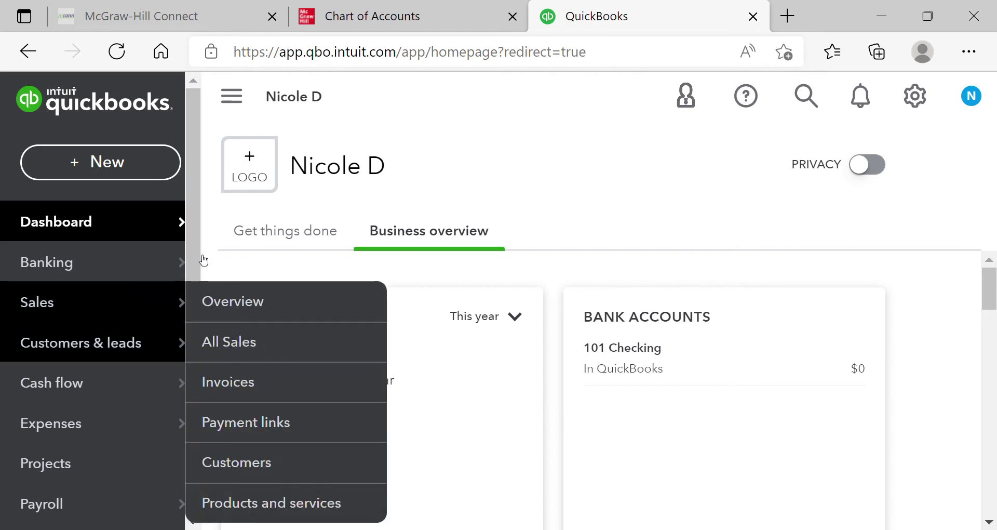
drag(194, 260, 192, 368)
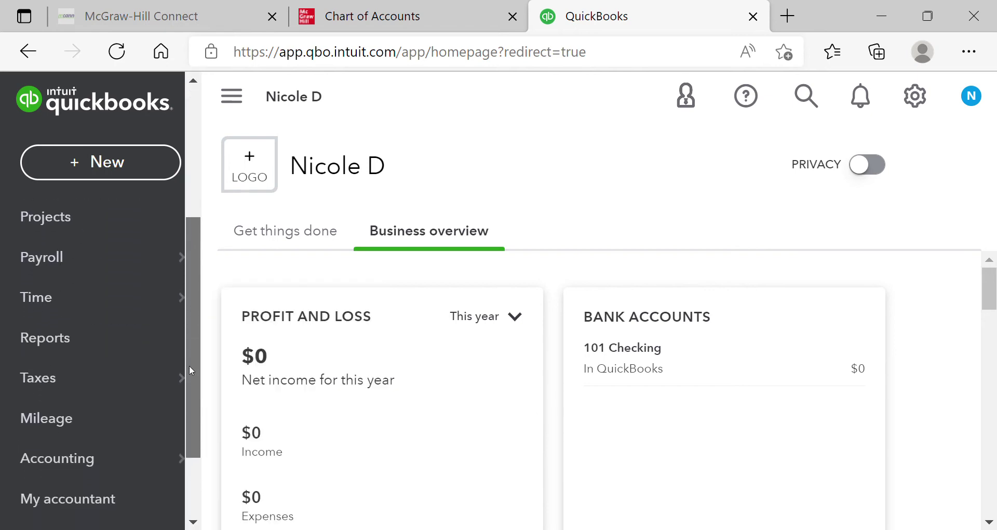
mouse_move(183, 449)
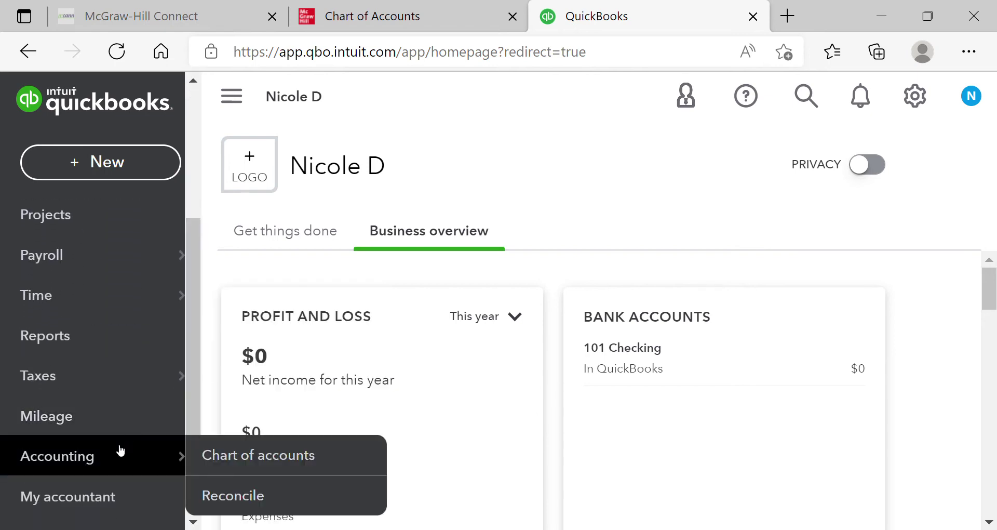
click(235, 456)
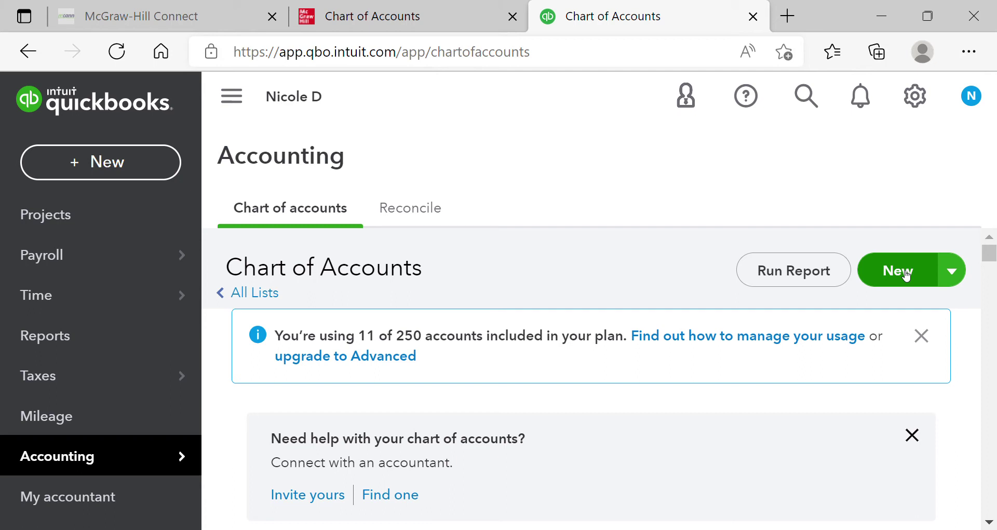
Examine the account list with its numbers and names in edit mode, and cancel the editing
click(992, 270)
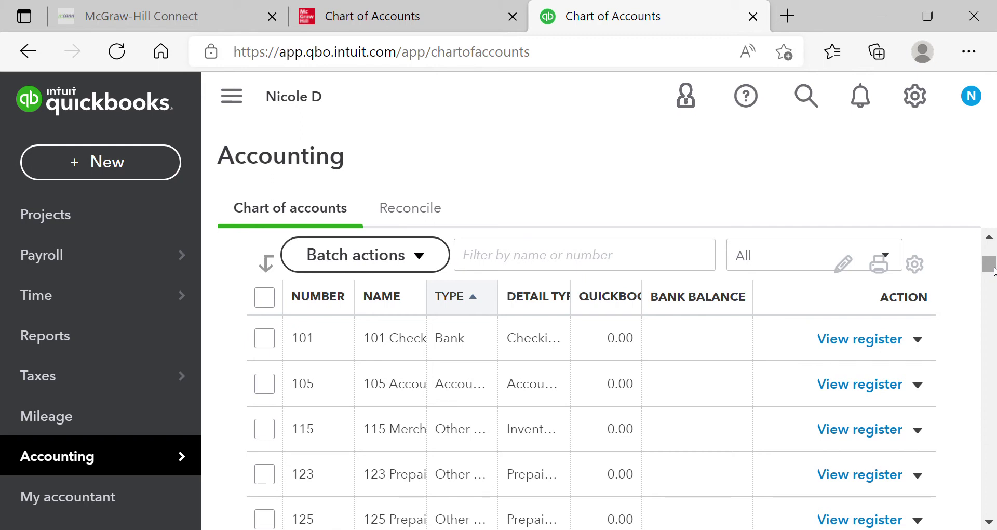
click(853, 267)
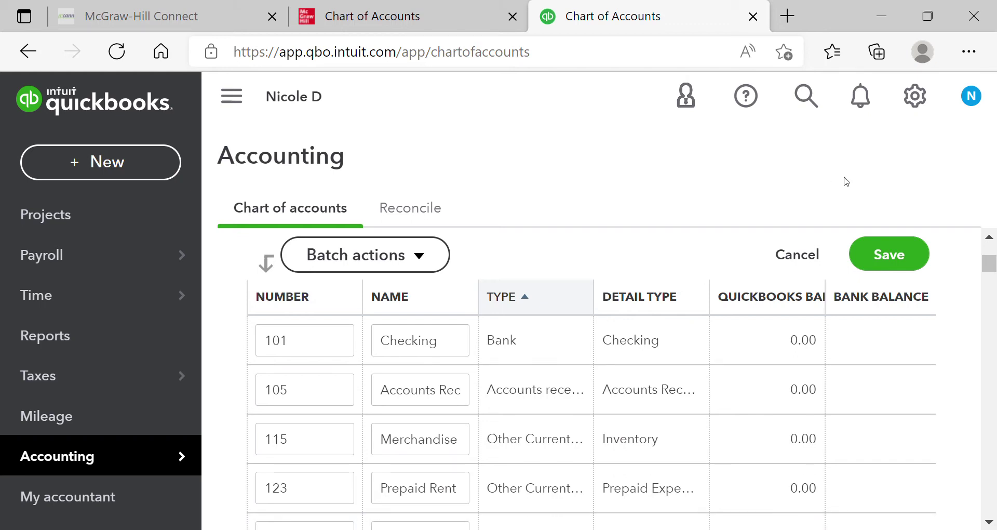
click(807, 257)
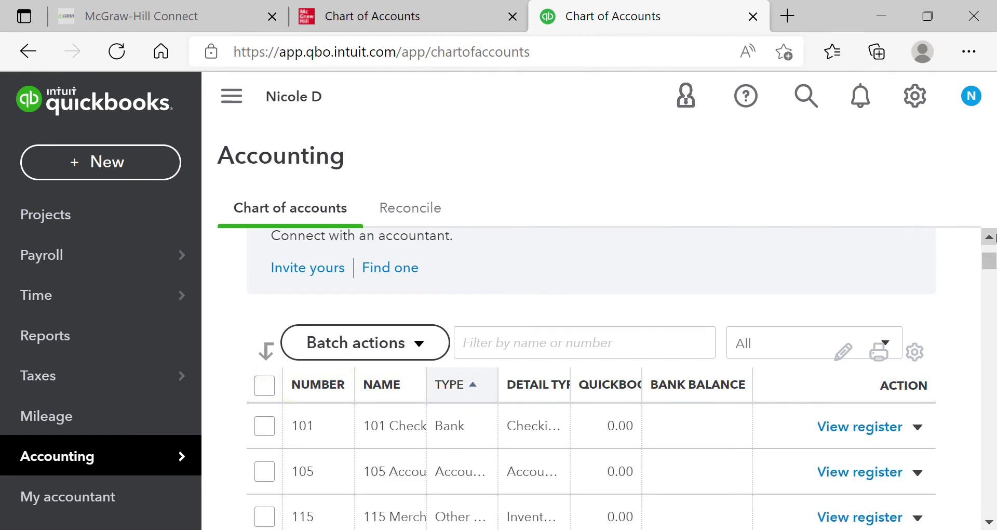
drag(990, 261, 993, 244)
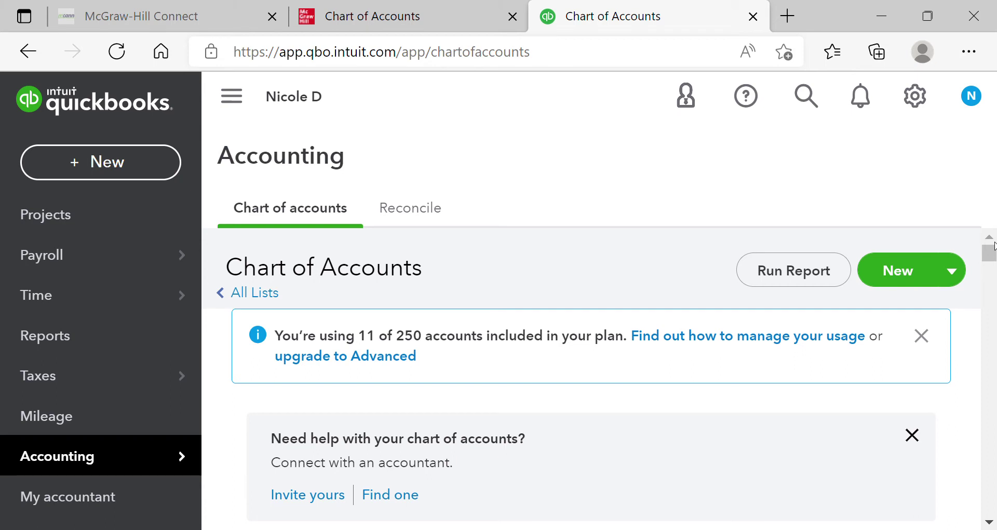
Fill in a new account with account type Bank, detail type Checking and number 101
click(923, 264)
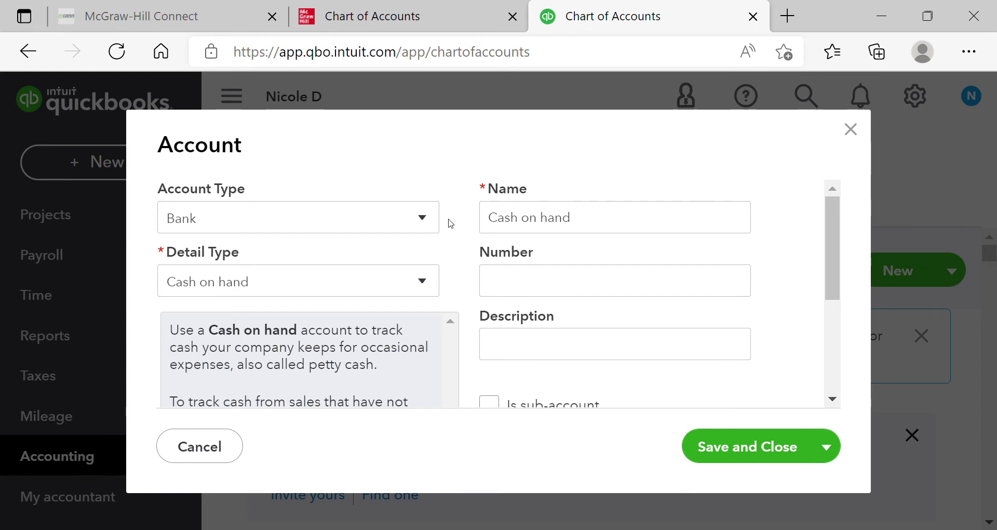
click(429, 217)
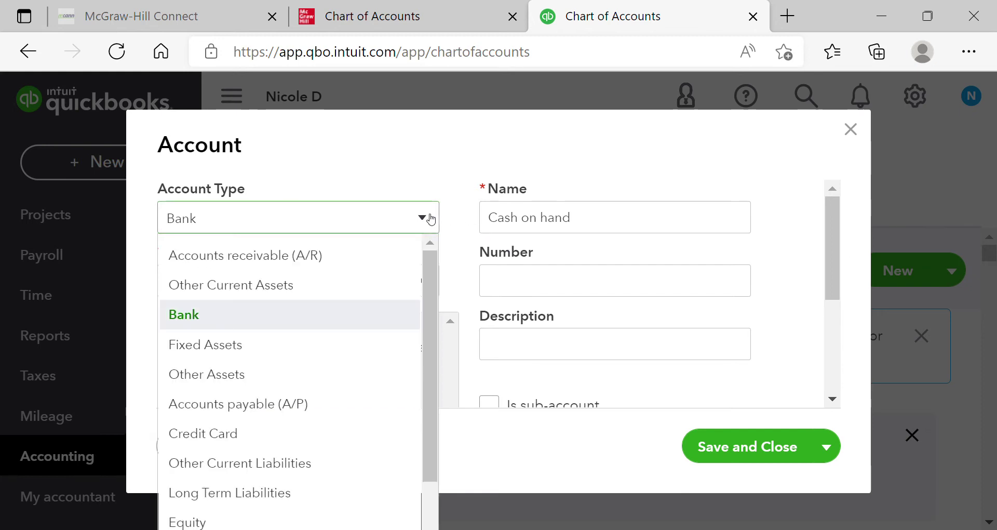
click(376, 317)
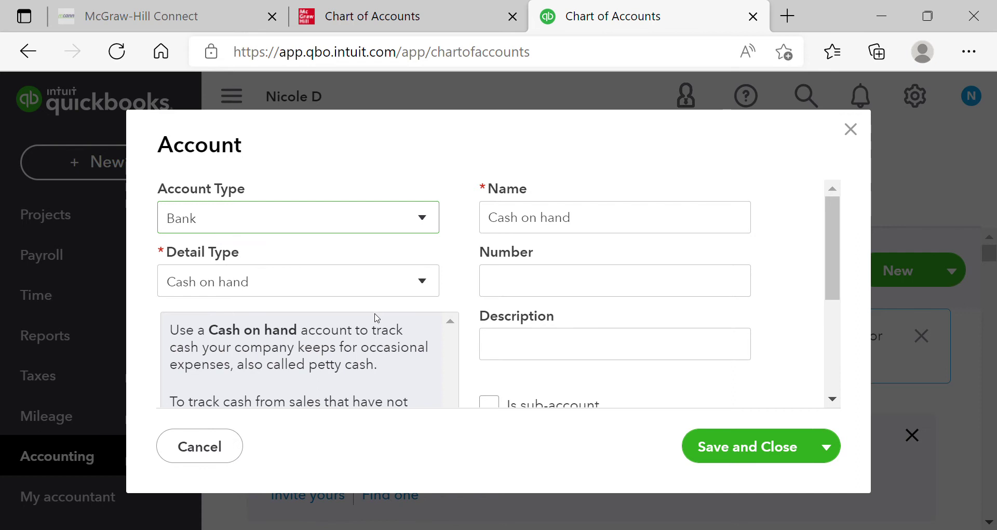
click(429, 285)
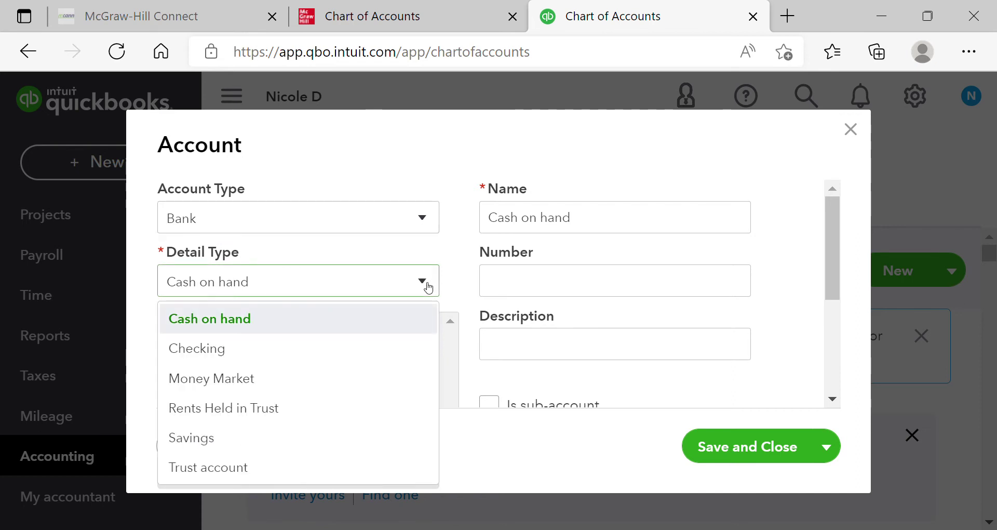
click(397, 346)
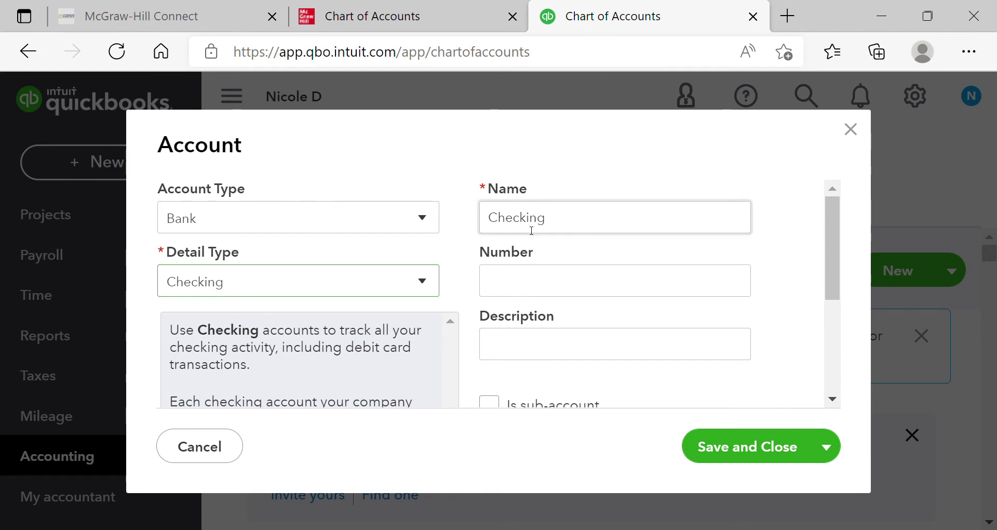
click(522, 281)
text(101)
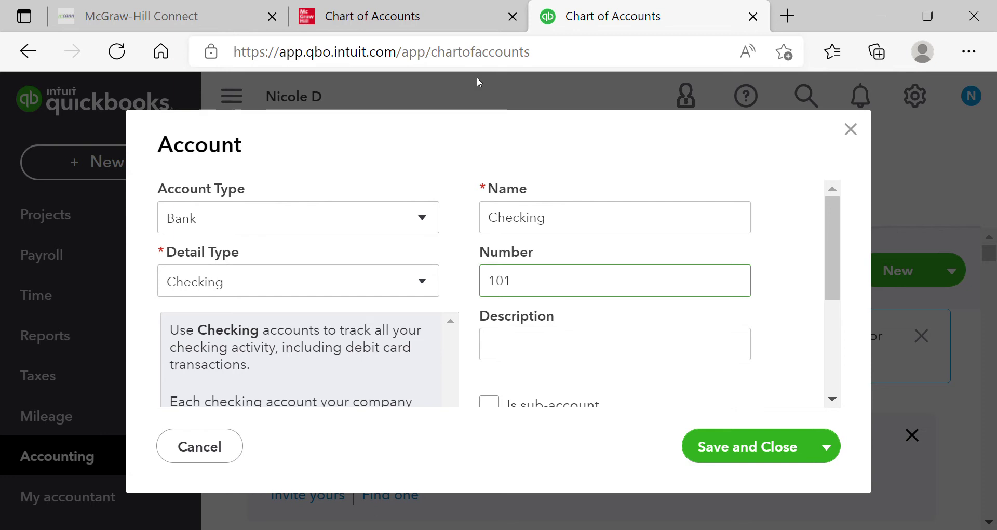
Compare the Checking entries with the e-book's Figure 2-26 and read step 4's fields for the Accounts Receivable account
click(450, 25)
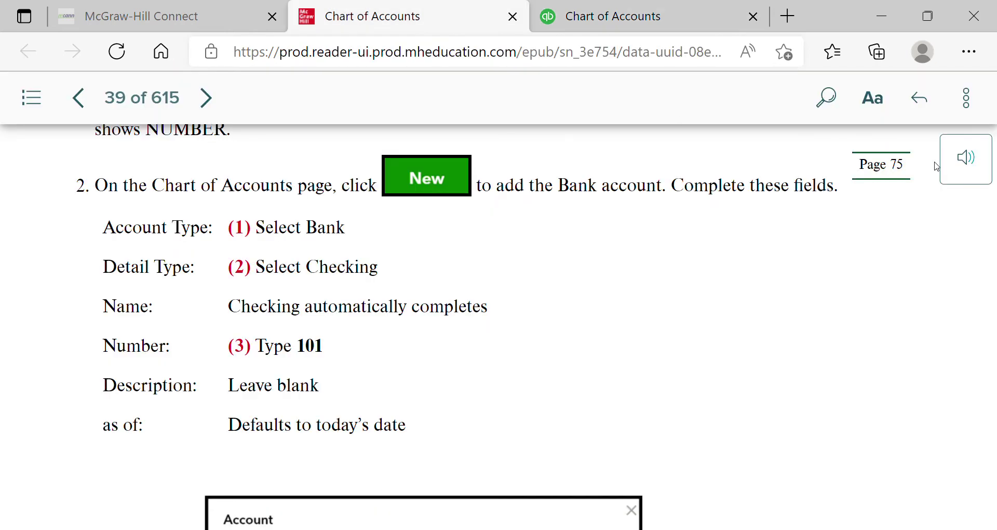
drag(990, 251, 993, 269)
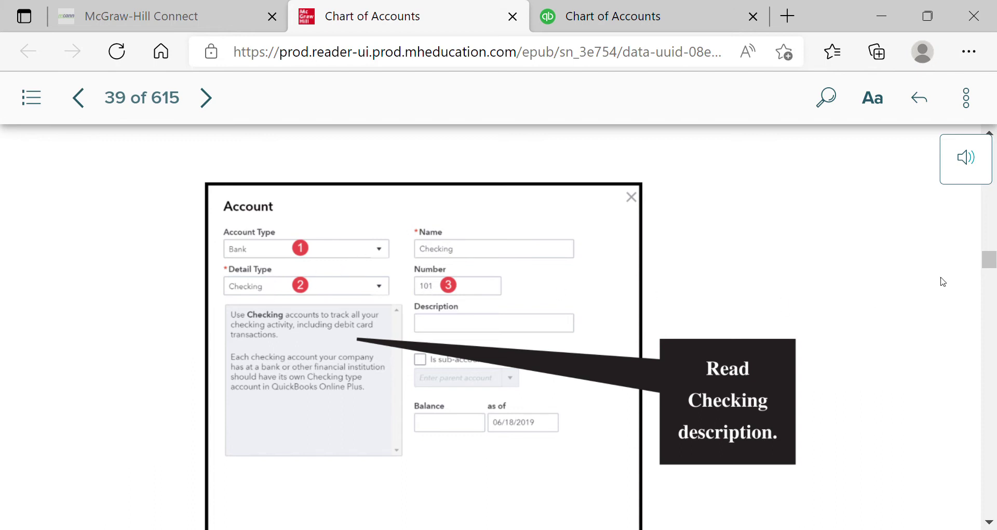
scroll(992, 268, down, 2)
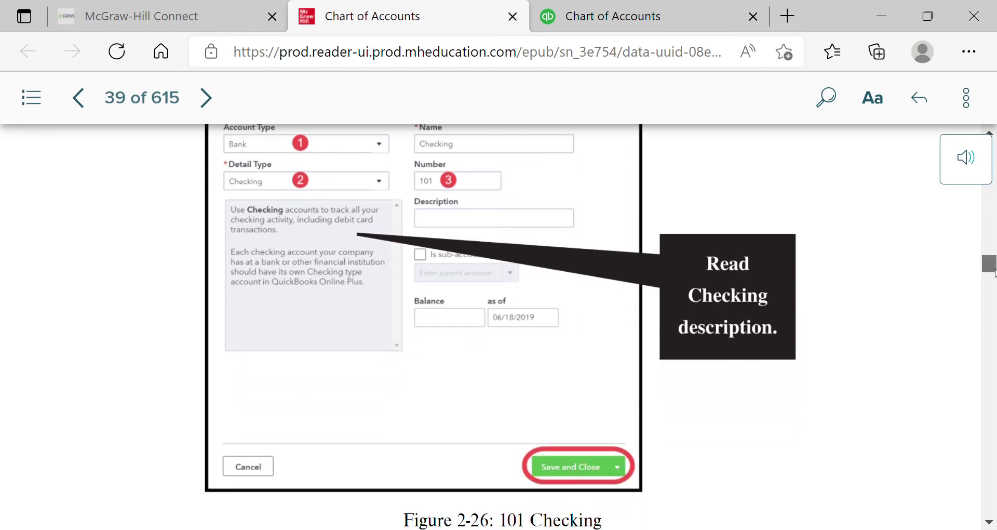
scroll(993, 273, down, 1)
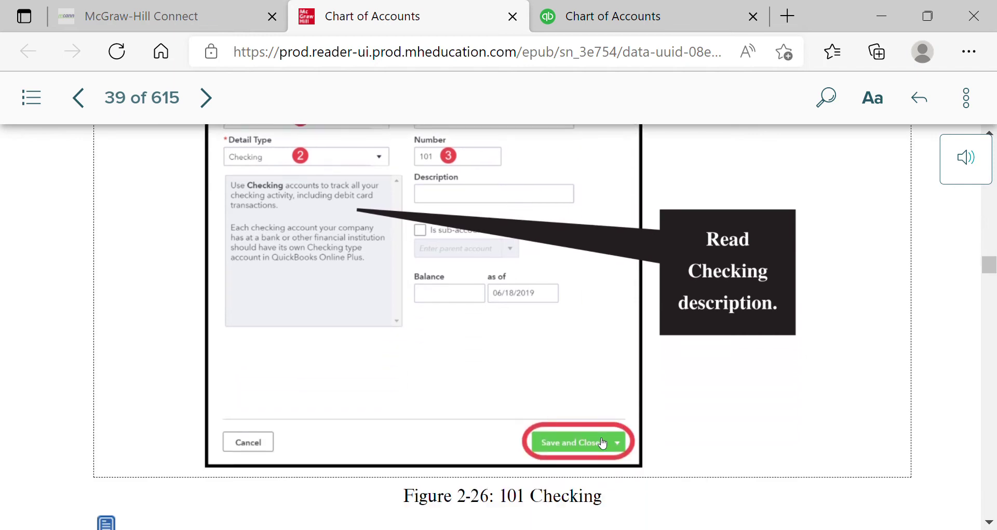
drag(993, 268, 993, 298)
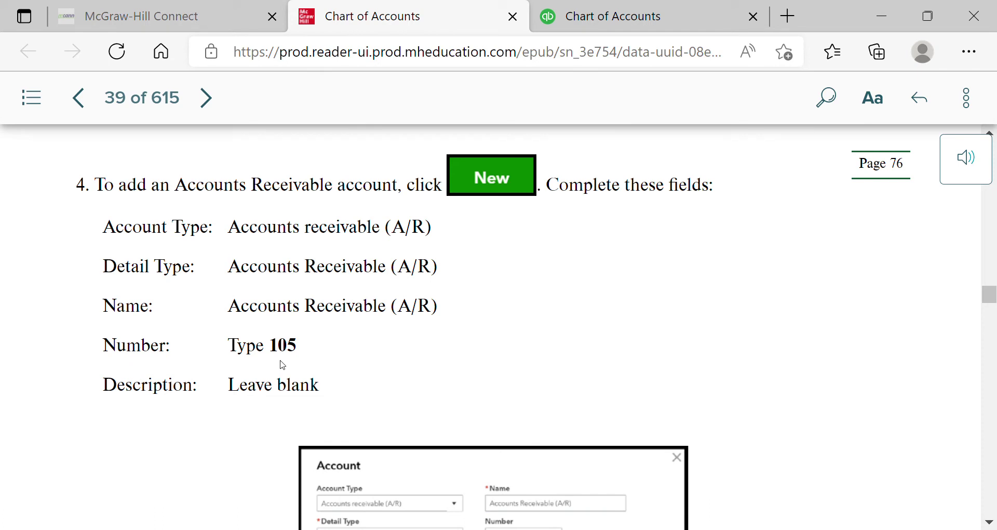
Discard the open Checking form in QuickBooks and start a new account with account type and detail type Accounts receivable (A/R)
click(623, 21)
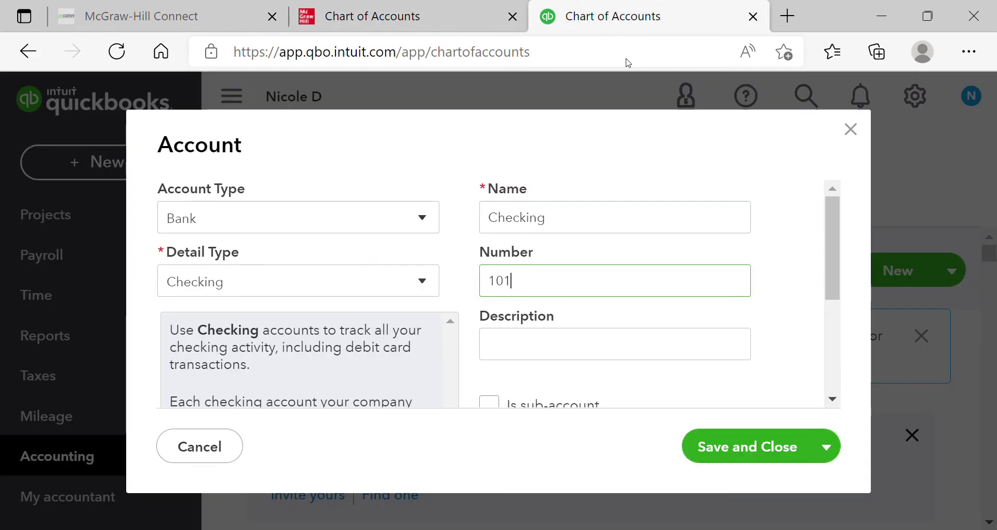
click(852, 129)
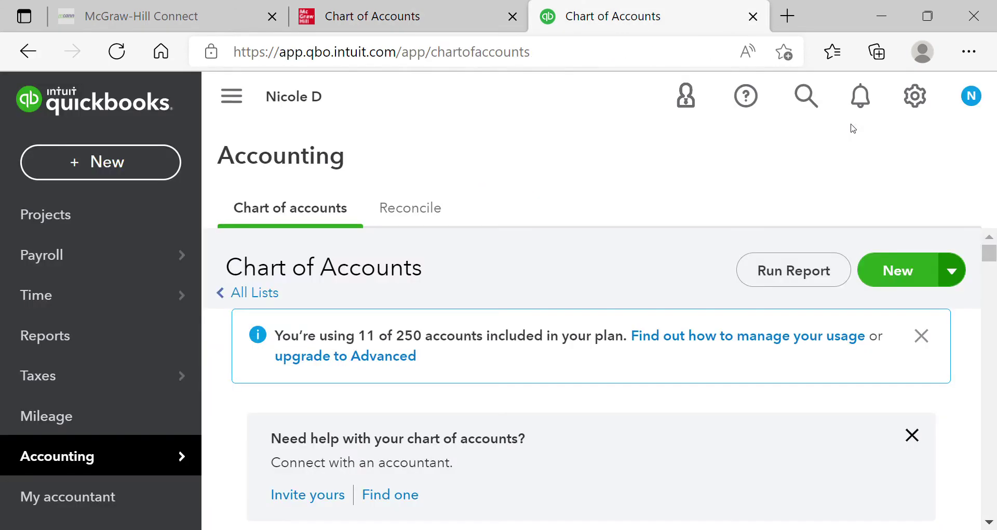
click(902, 267)
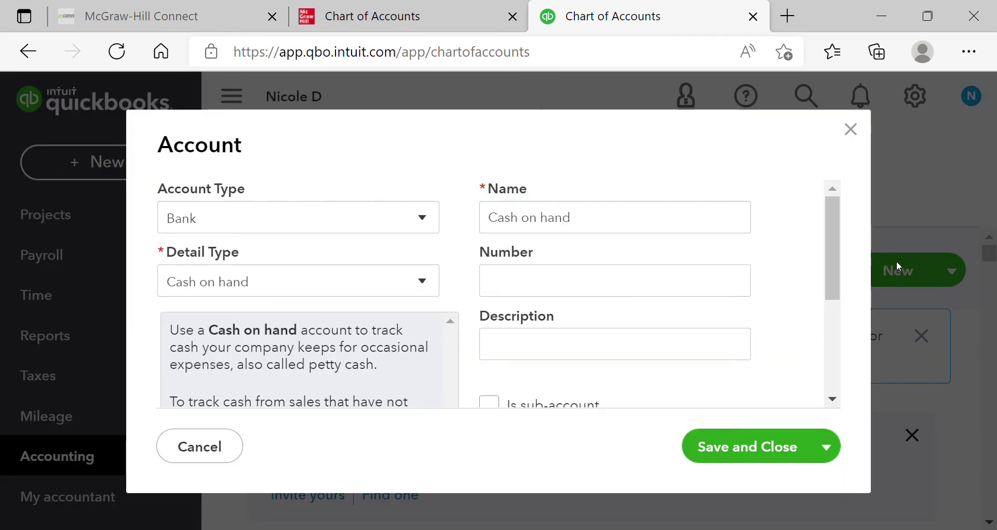
click(416, 219)
click(410, 251)
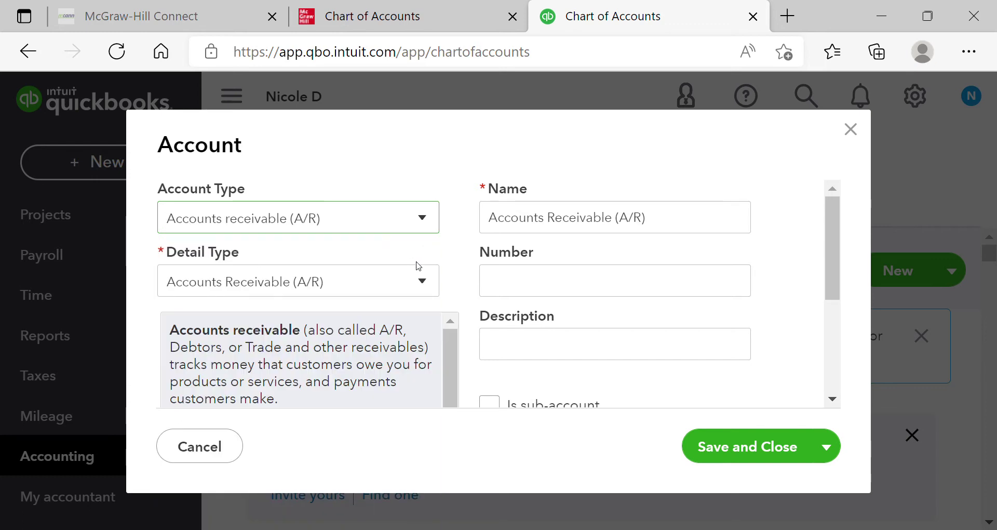
click(423, 283)
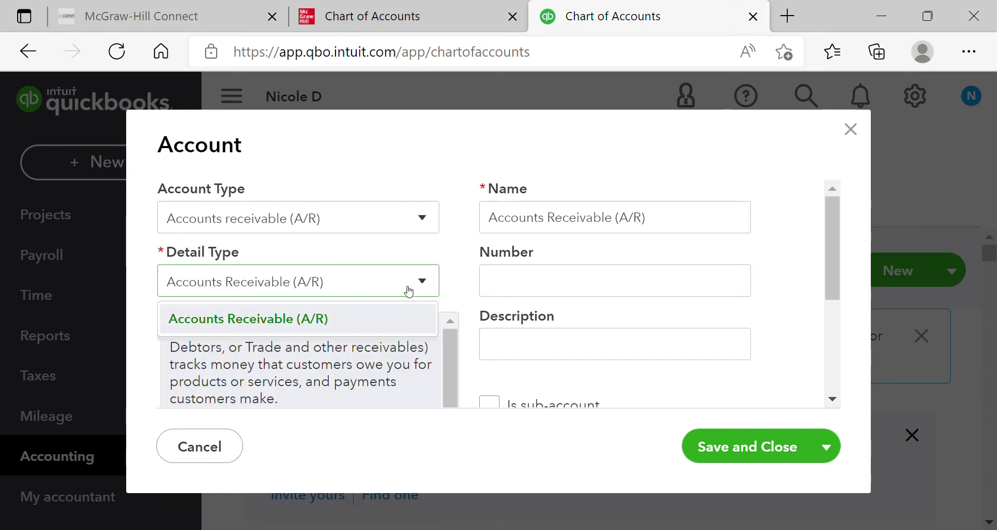
click(345, 312)
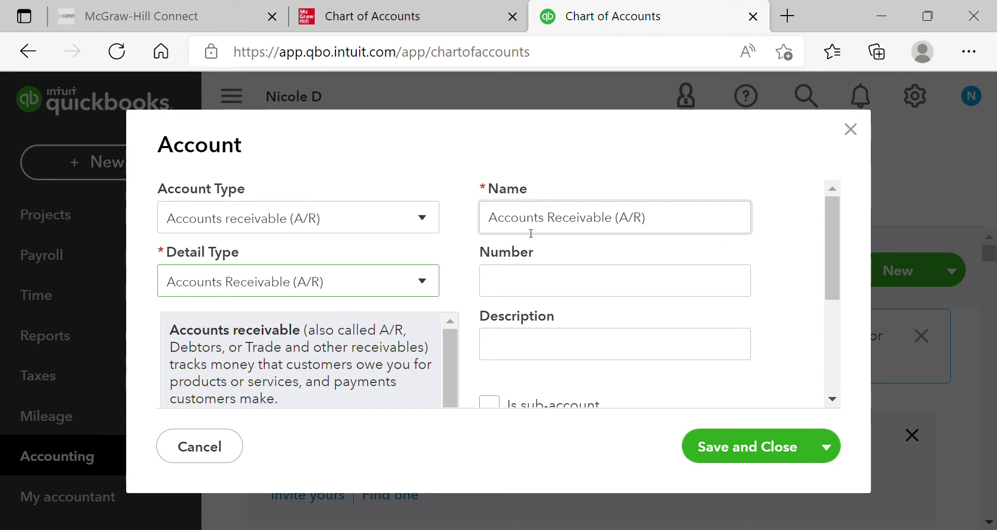
Enter number 105 for the Accounts Receivable (A/R) account and close its form without saving
click(520, 281)
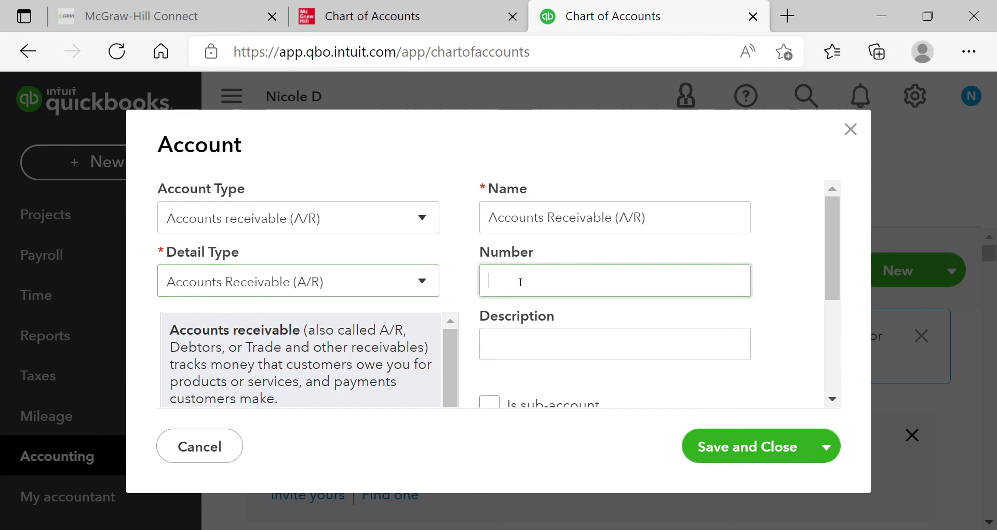
text(105)
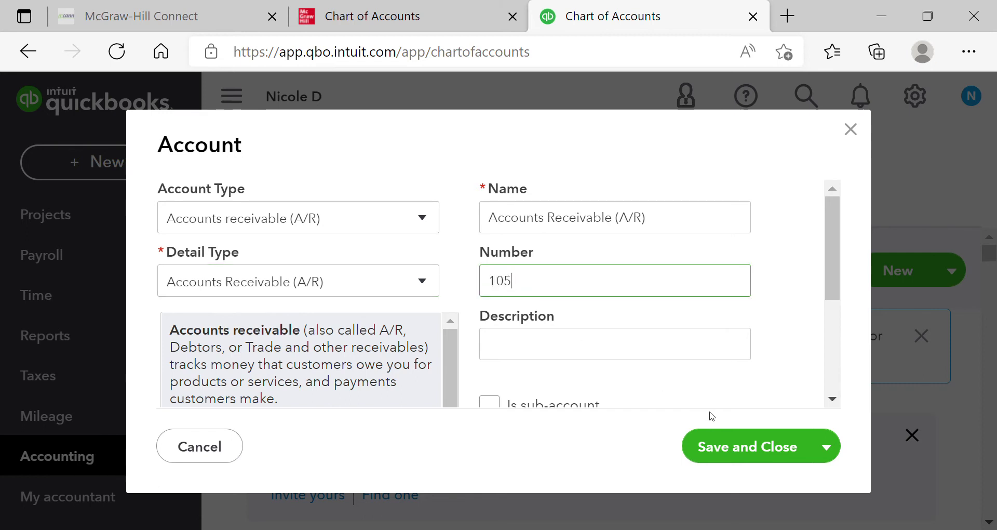
click(843, 447)
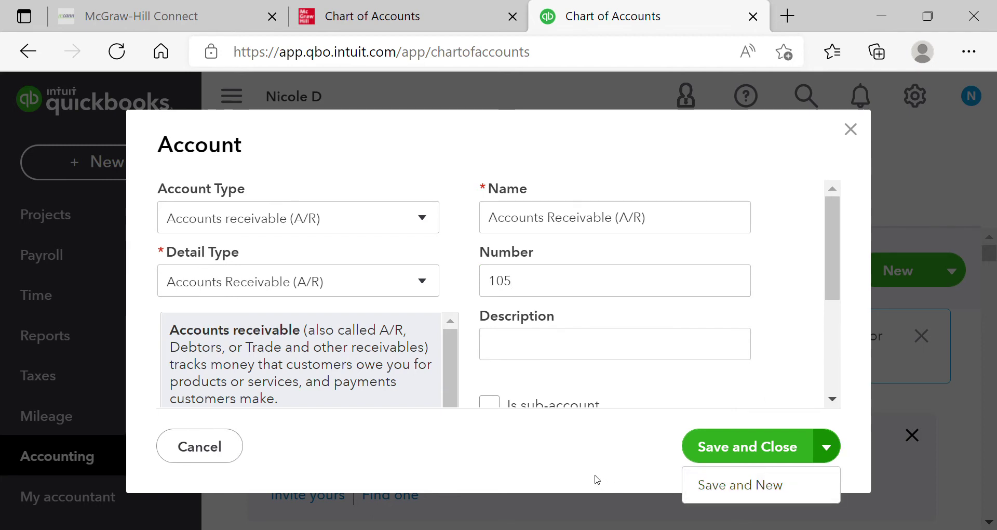
click(851, 130)
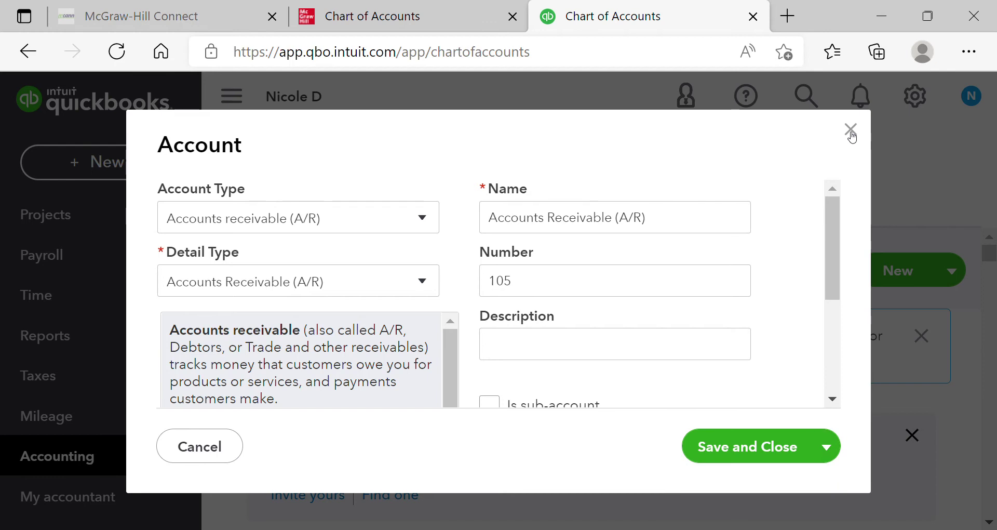
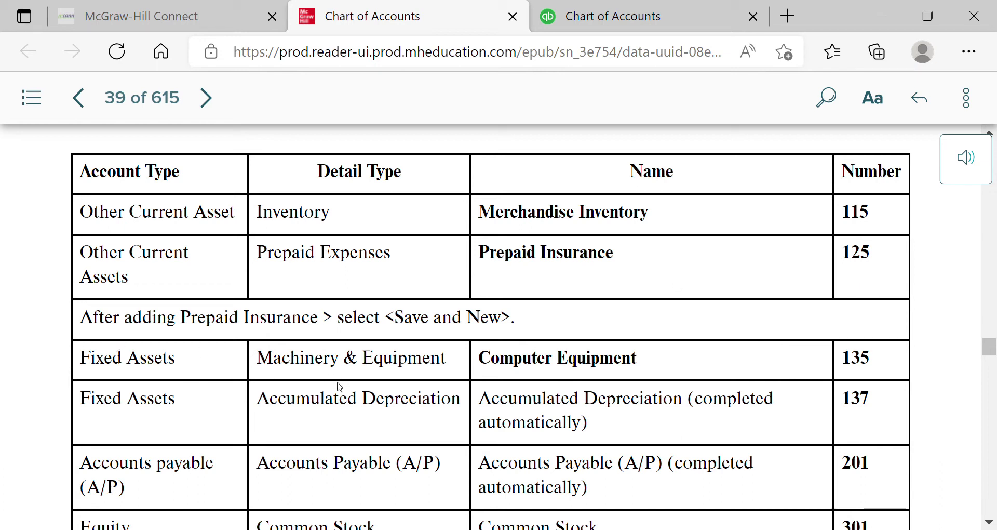
Review the e-book's account table and start a QuickBooks account with account type Other Current Assets and detail type Inventory
drag(993, 347, 994, 369)
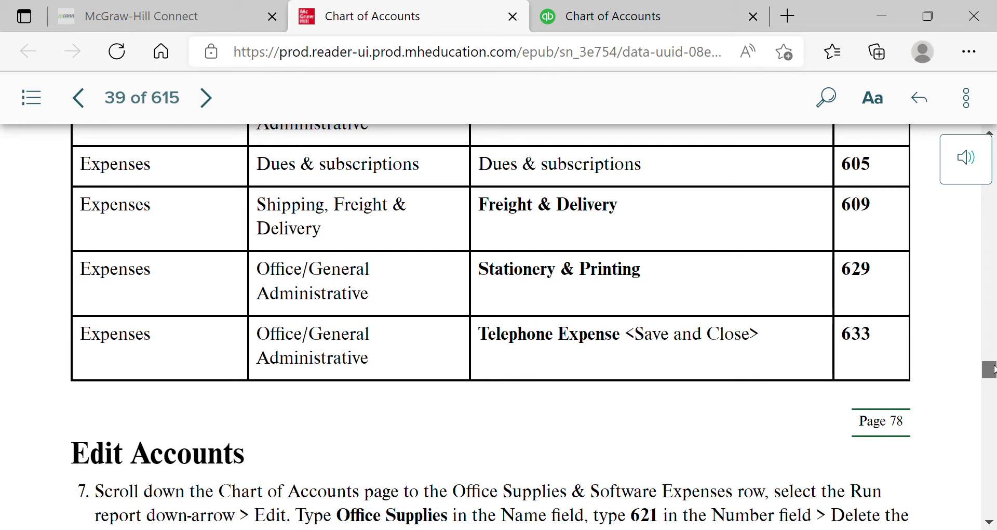
drag(994, 370, 993, 343)
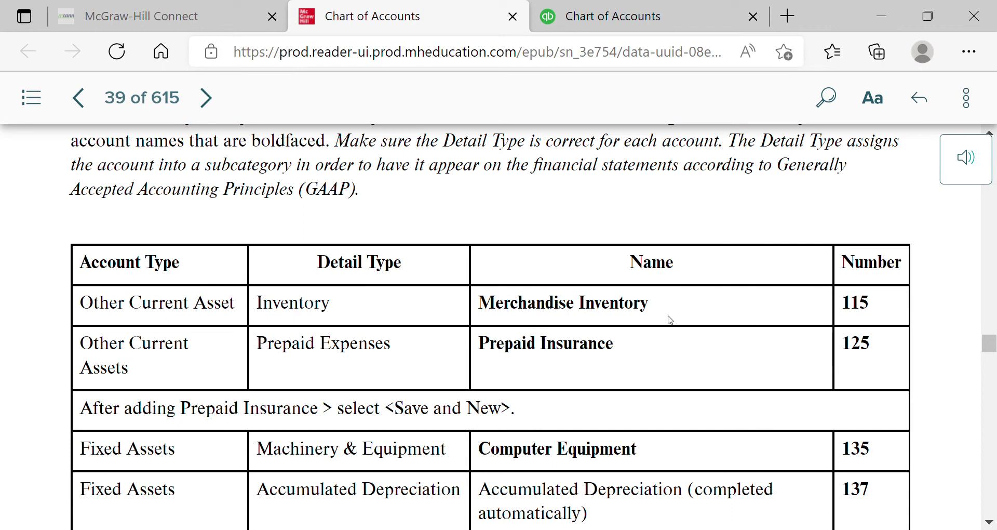
click(633, 26)
click(895, 267)
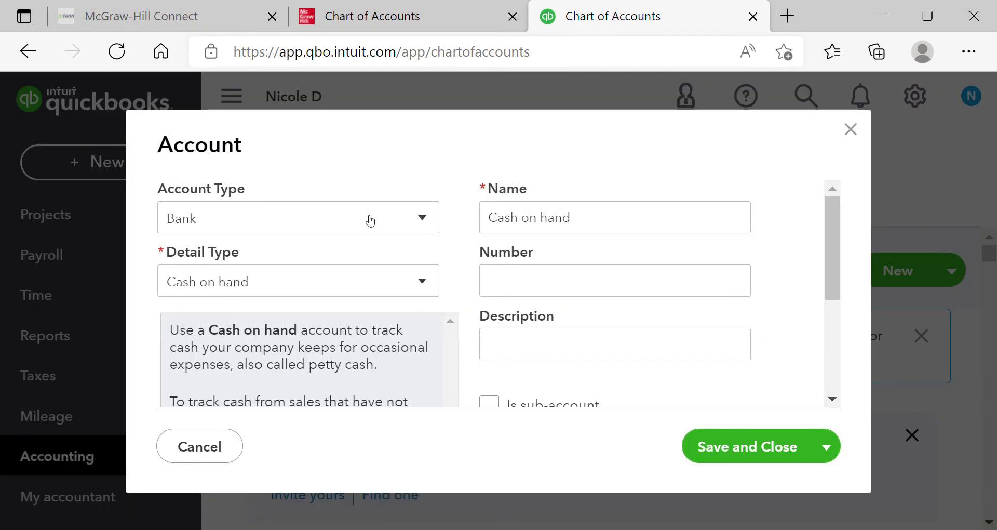
click(427, 227)
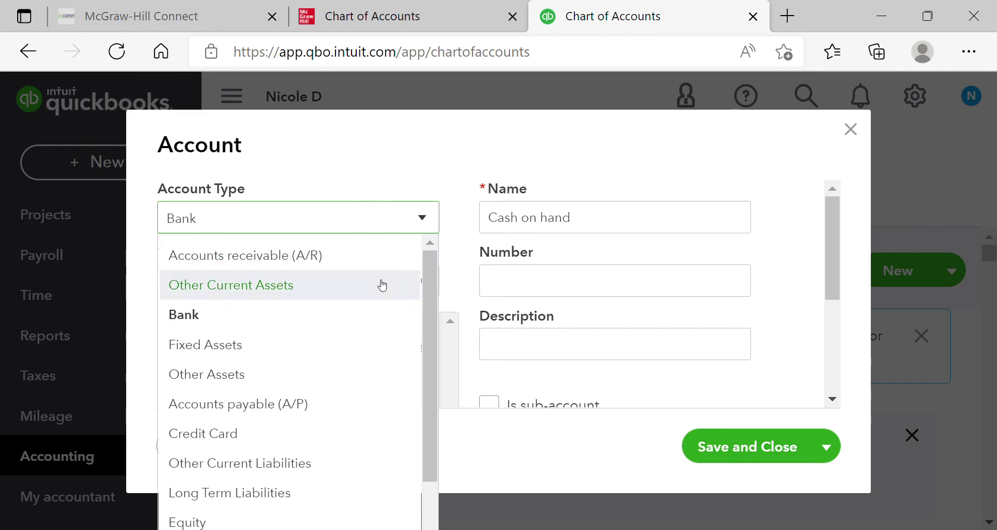
click(383, 286)
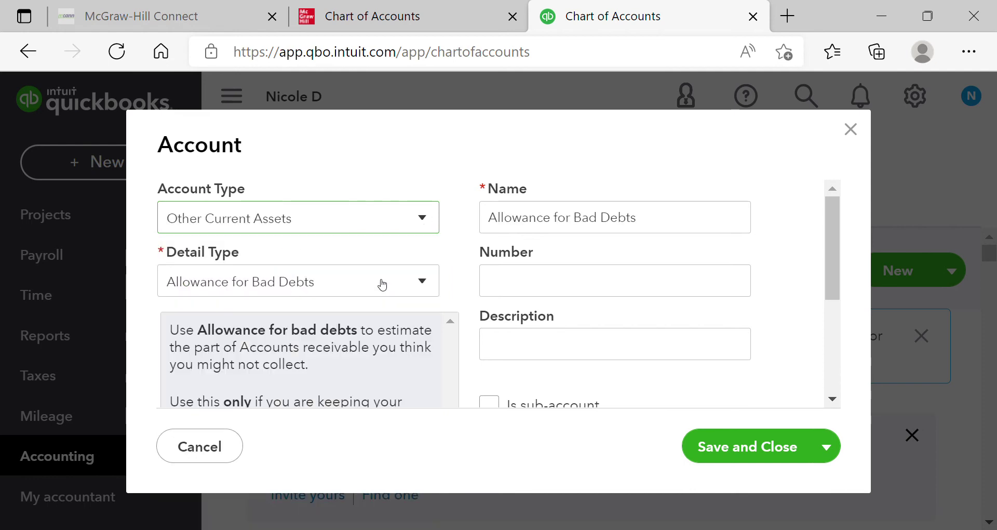
click(437, 284)
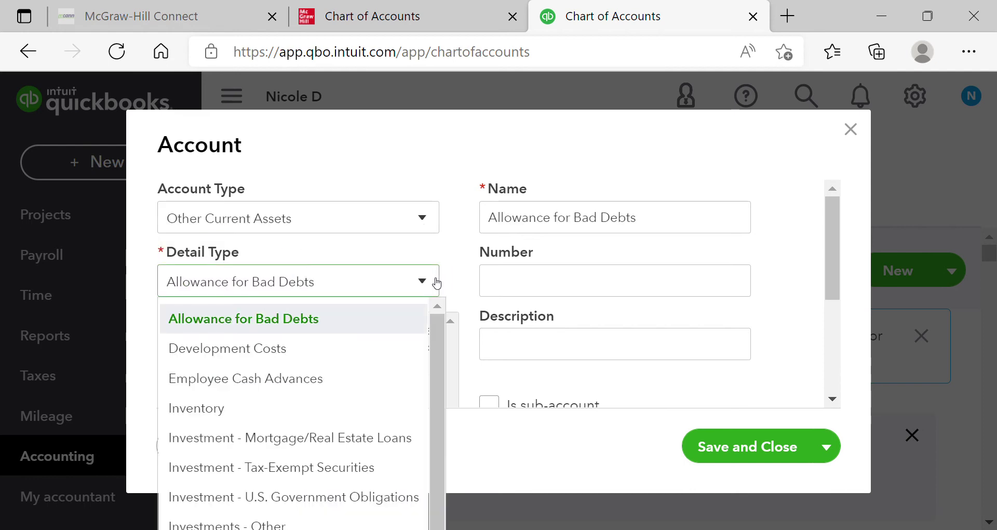
click(368, 407)
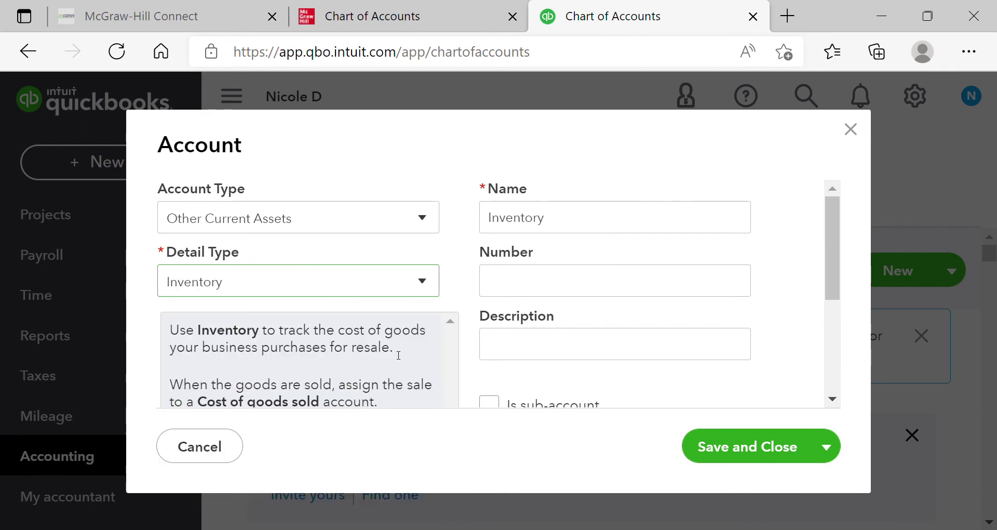
Try to save the new inventory account with the name Merchandise Inventory and number 115, and discard the form
double_click(494, 216)
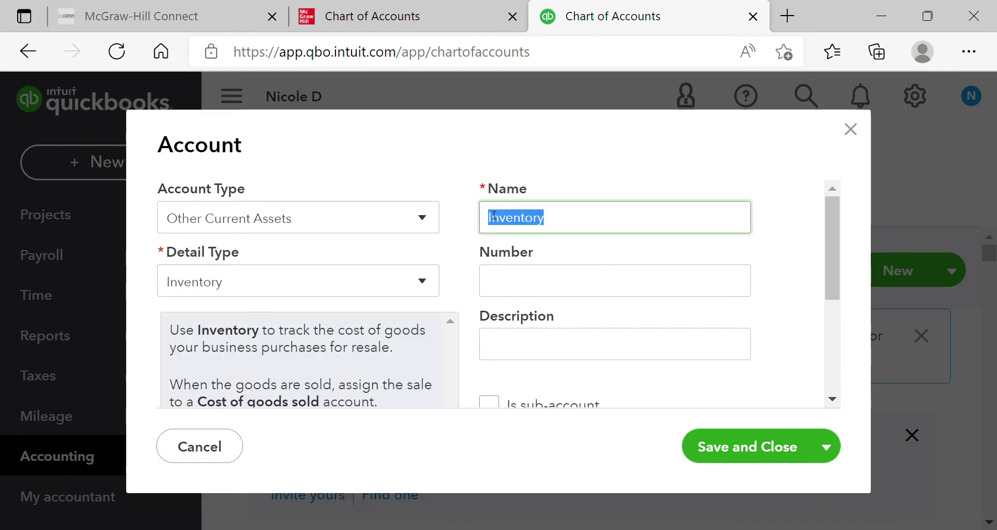
click(494, 216)
text(Merchan)
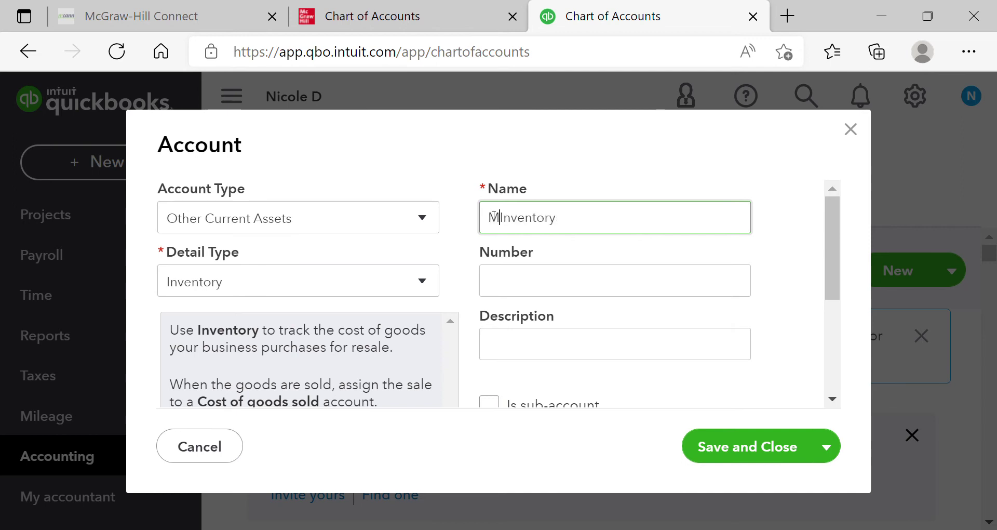
text(dise)
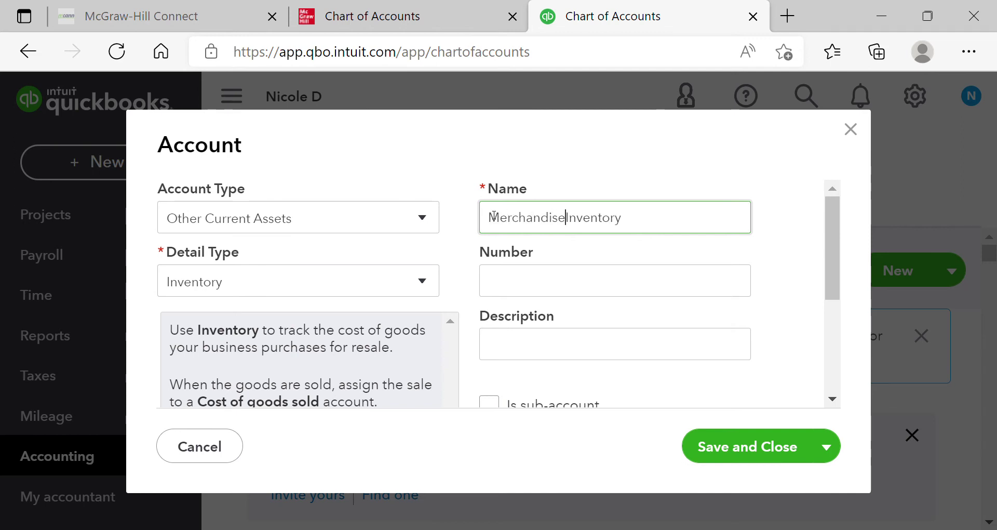
click(508, 281)
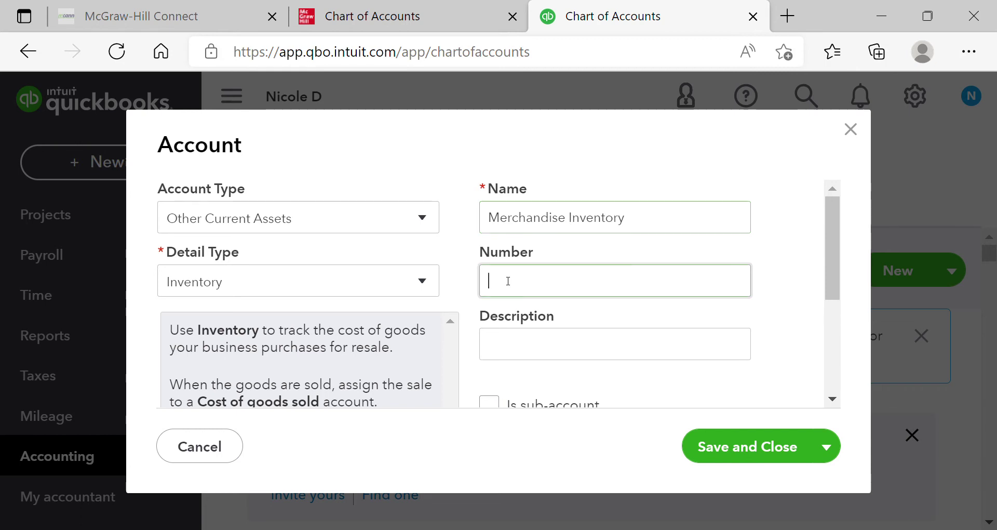
text(115)
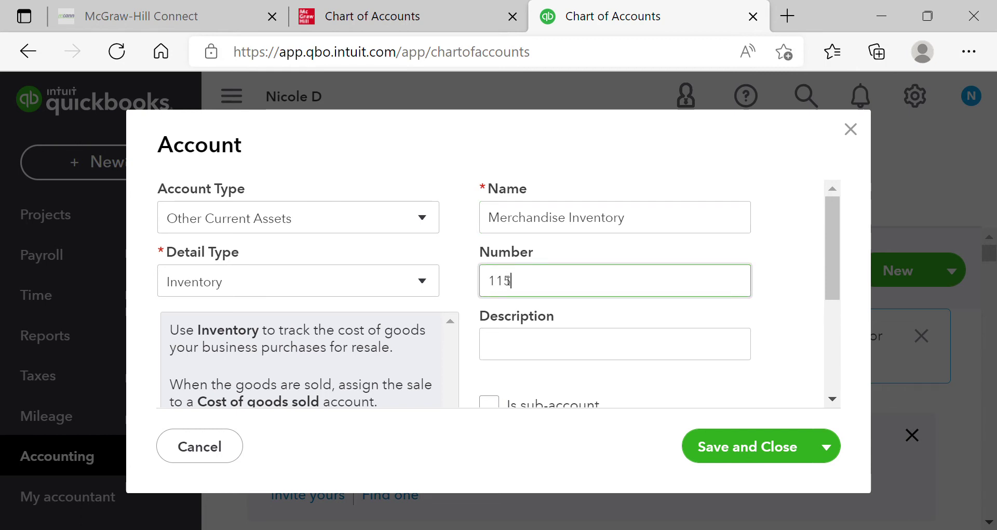
click(722, 462)
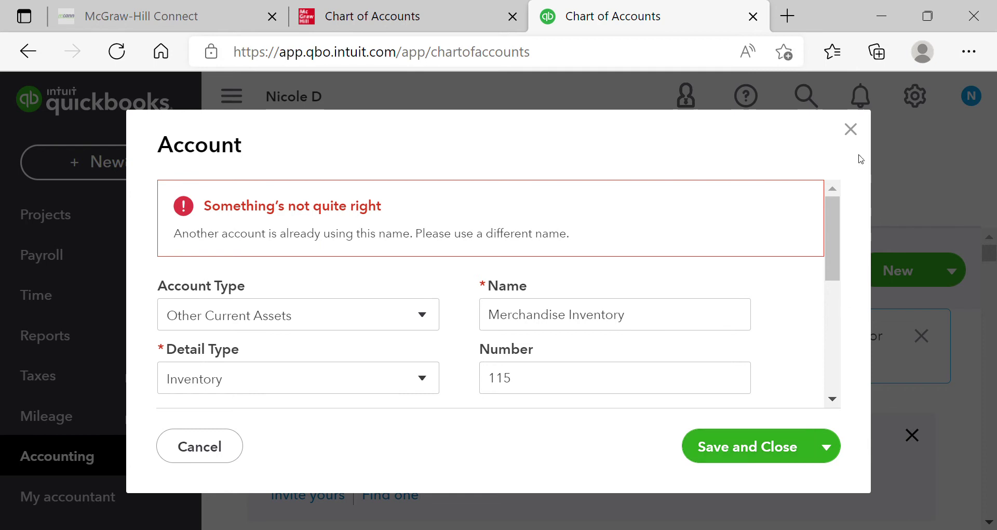
click(856, 131)
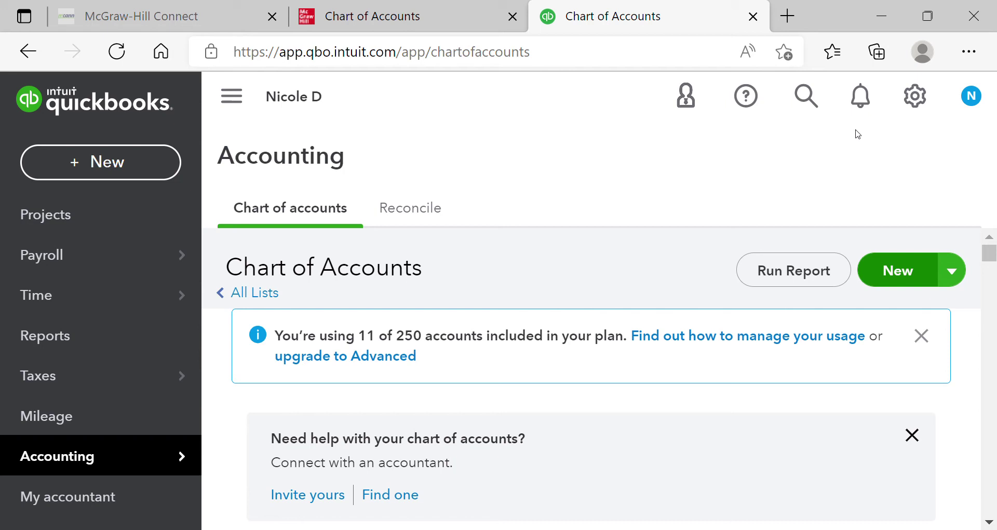
Open the Allowance for bad debts account for editing, enter number 444, and close the form without saving
drag(990, 256, 992, 276)
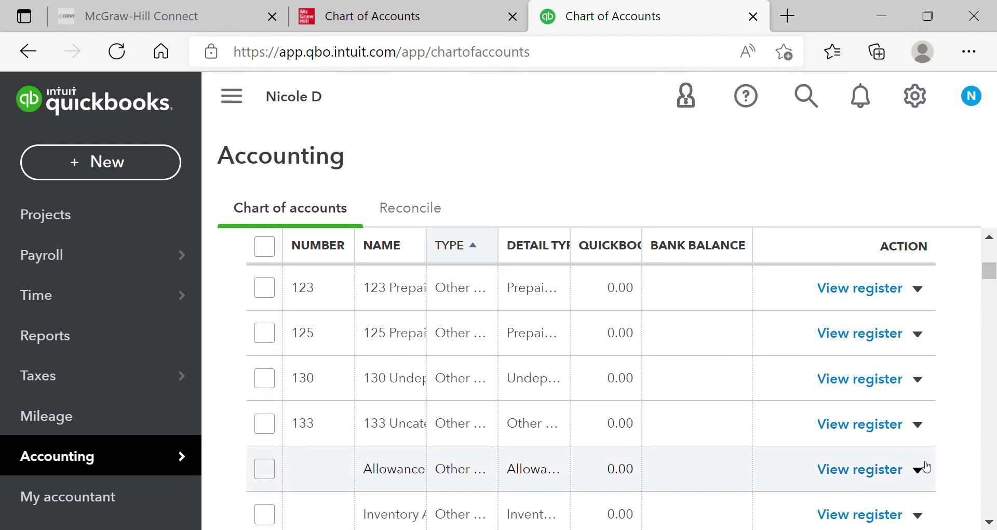
click(924, 469)
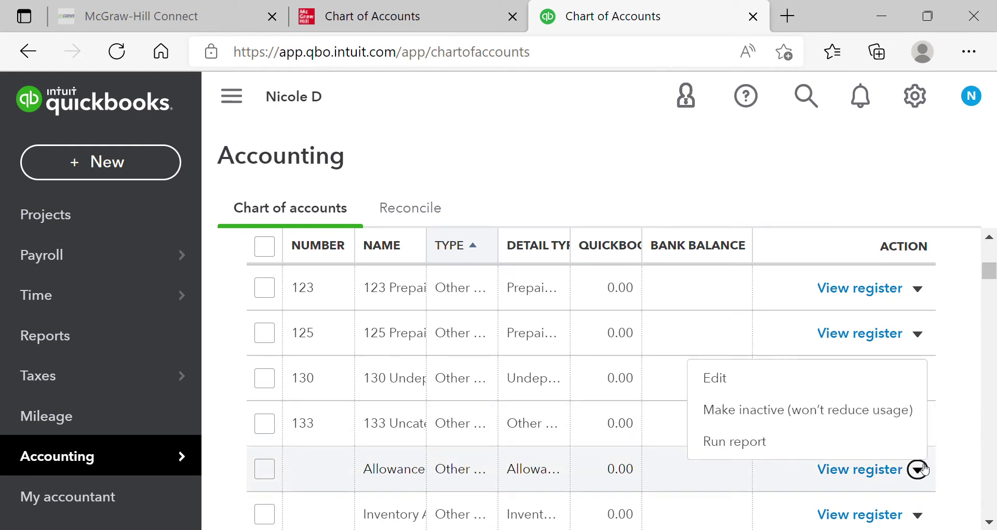
click(826, 390)
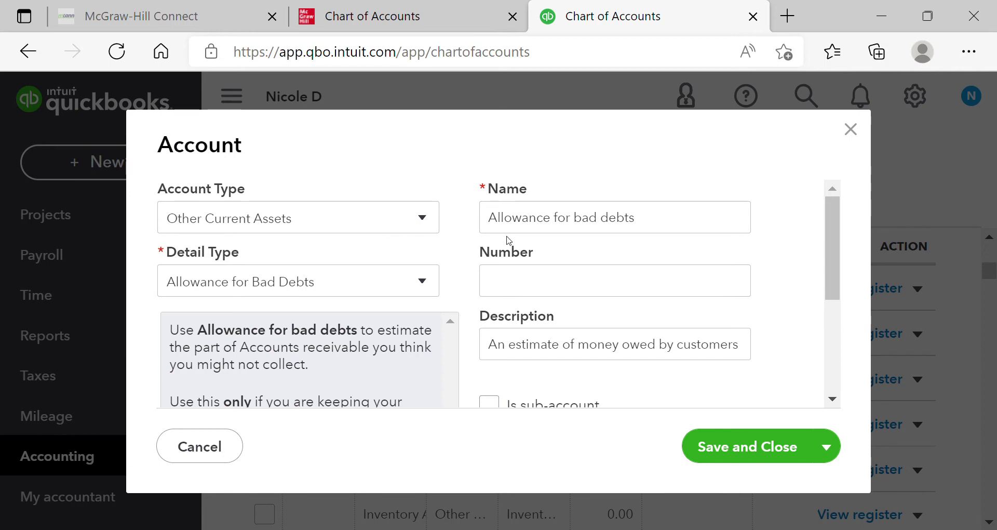
click(520, 286)
text(444)
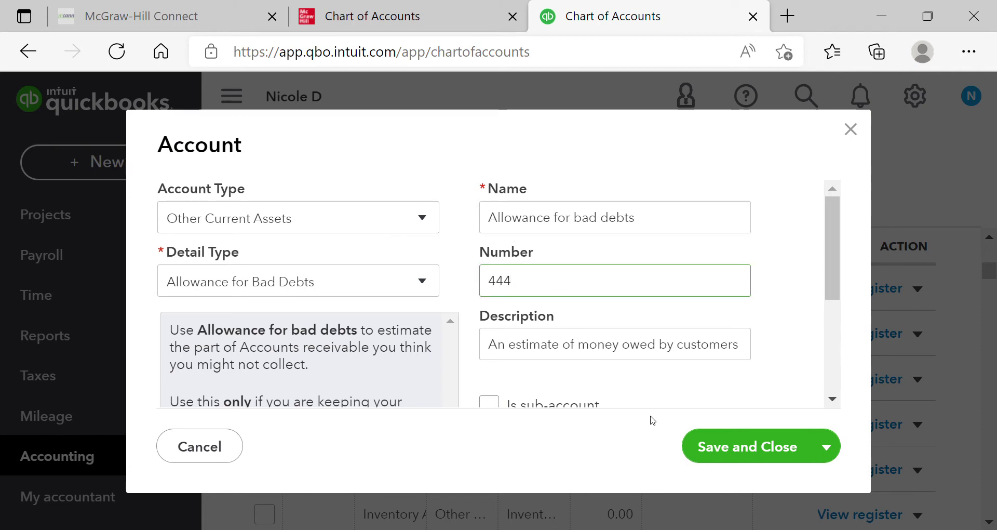
click(854, 131)
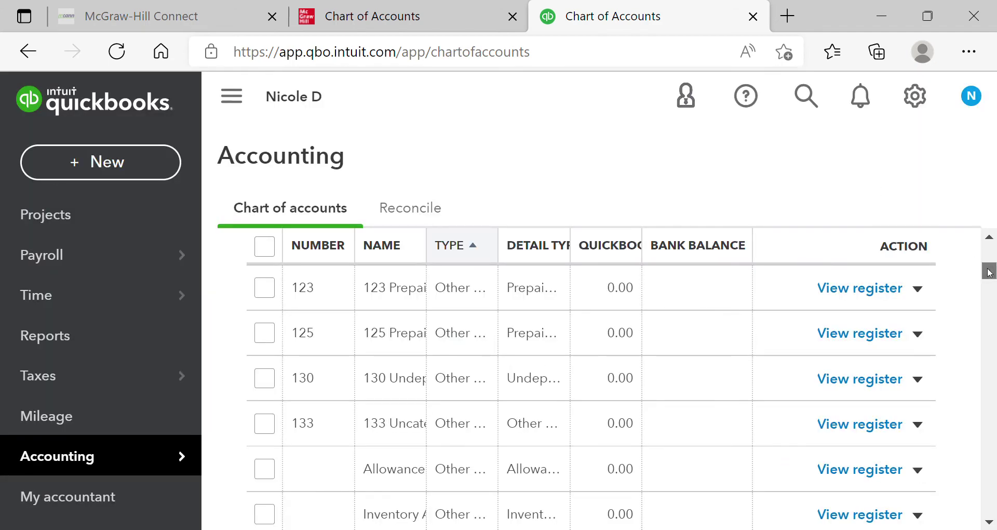
Read the e-book's remaining accounts and step 7 on editing Office Supplies, and return to QuickBooks' Chart of Accounts page
drag(981, 267, 981, 252)
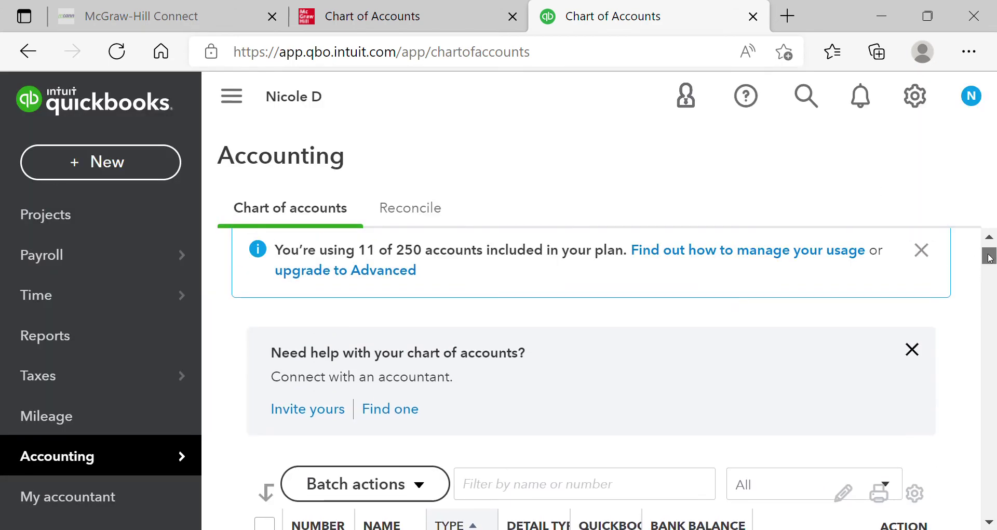
click(435, 30)
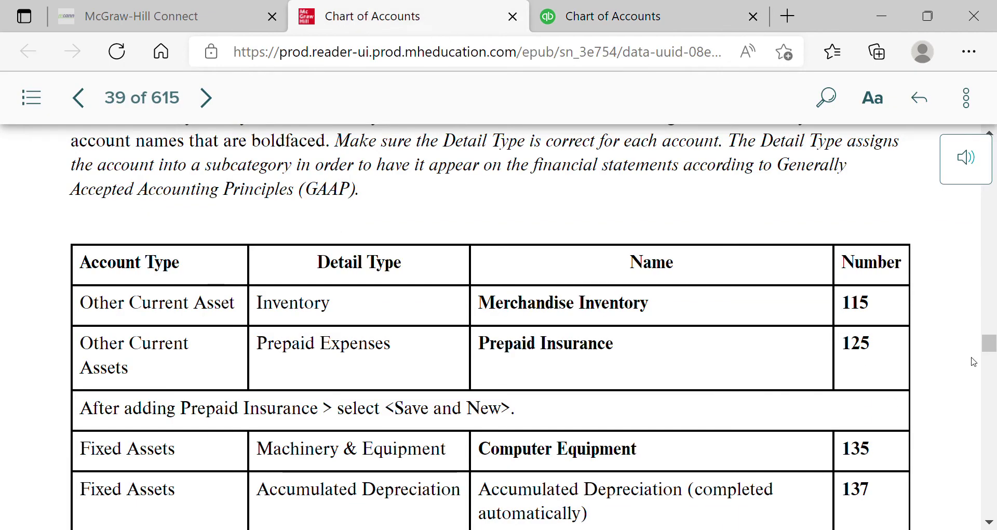
drag(989, 350, 989, 387)
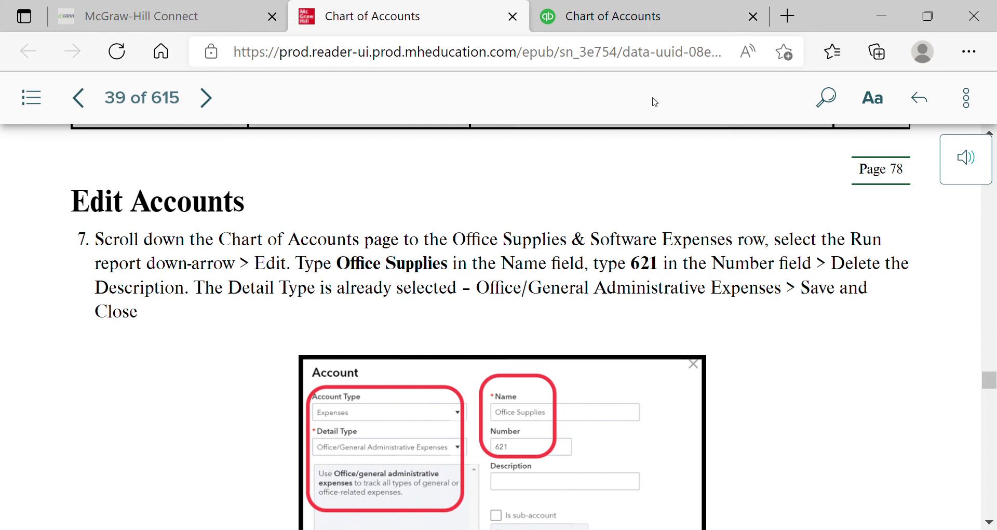
click(648, 24)
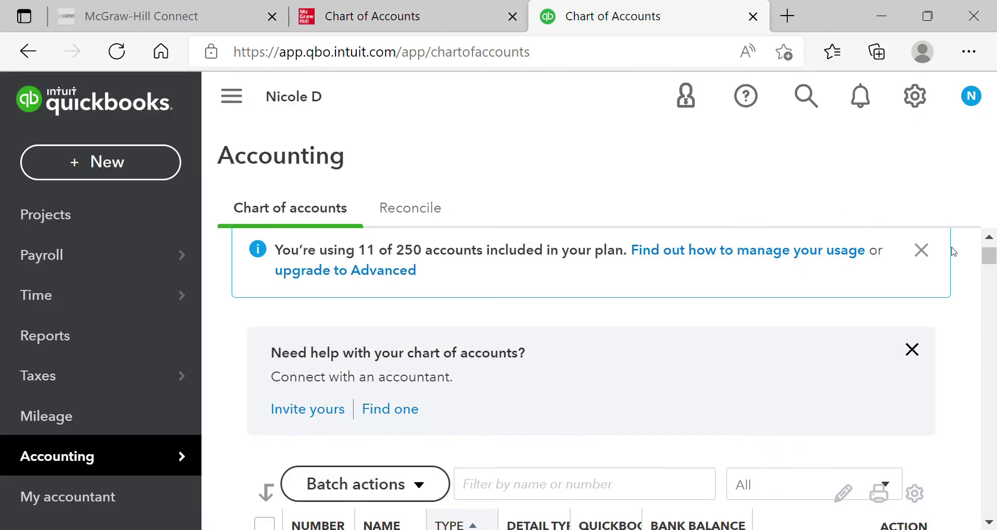
scroll(994, 260, up, 1)
scroll(994, 261, up, 1)
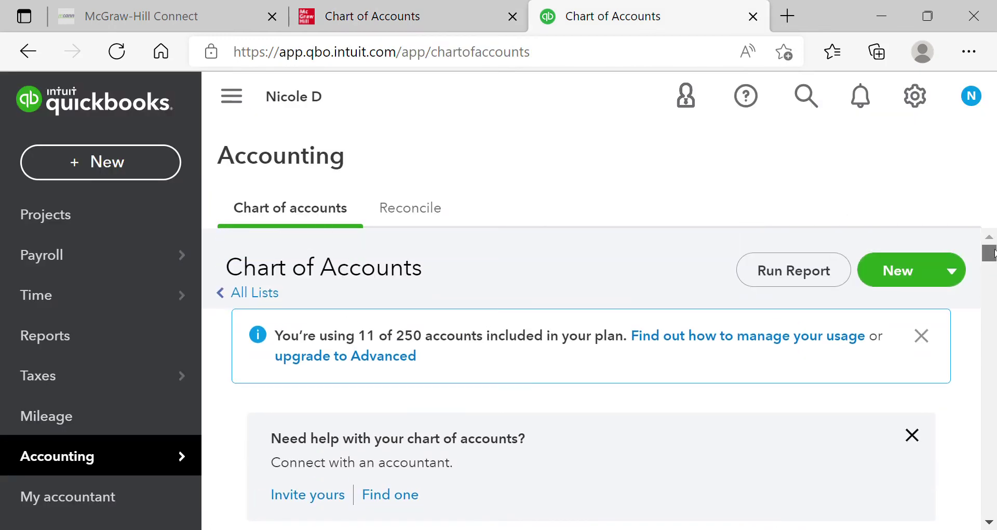
Start a new account with account type Expenses and detail type Office/General Administrative Expenses, and close the form without saving
click(917, 276)
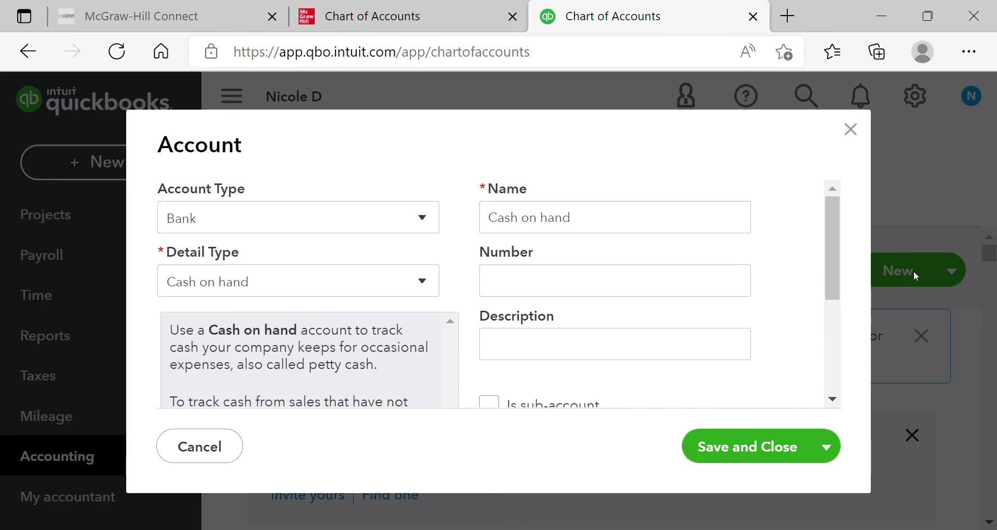
click(423, 219)
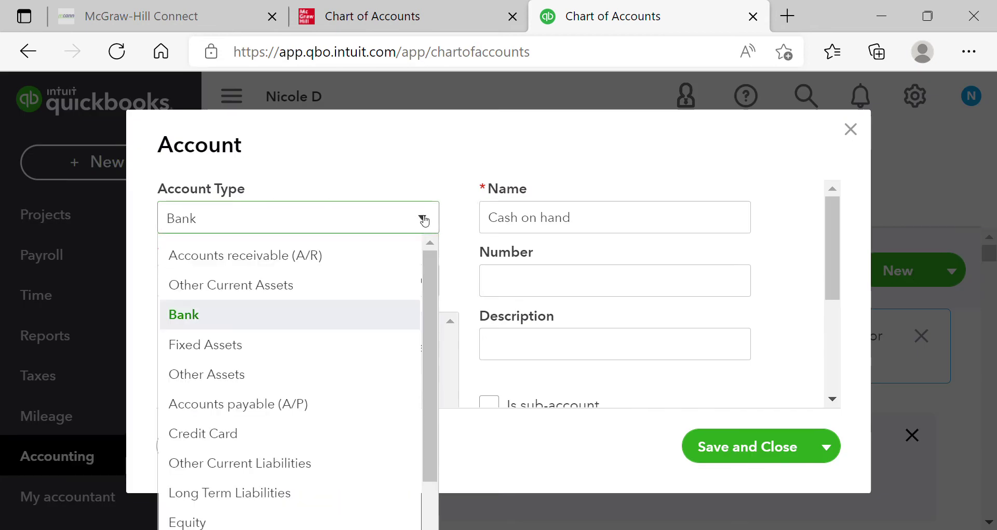
drag(433, 292, 429, 389)
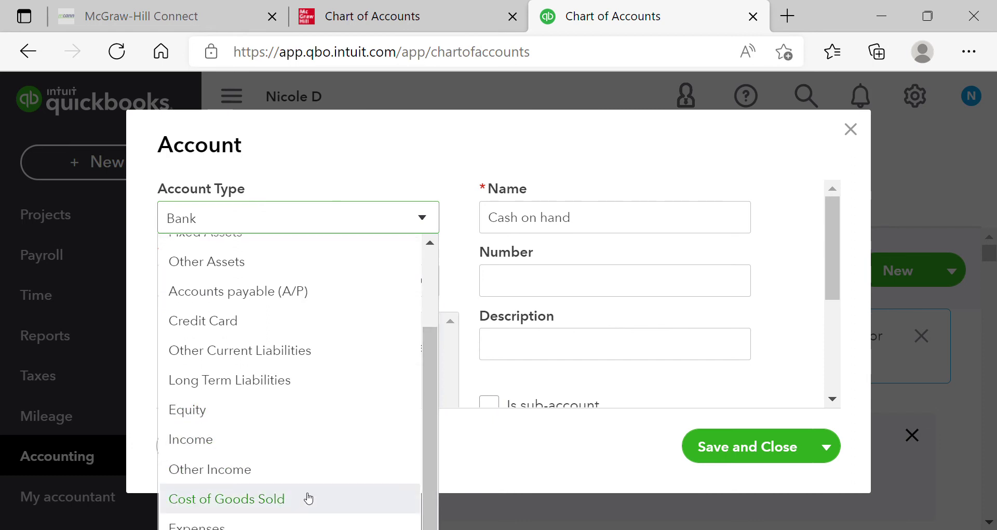
click(301, 522)
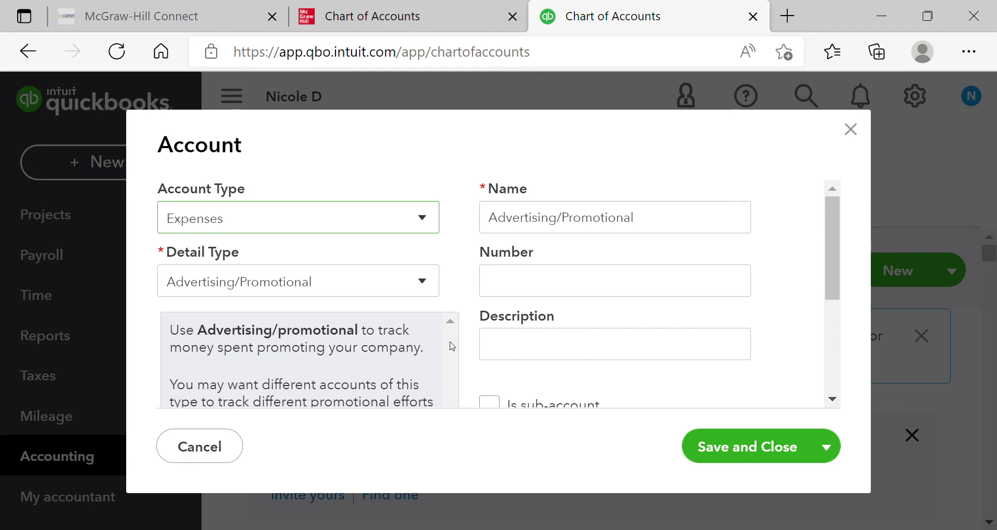
click(423, 286)
drag(430, 320, 434, 460)
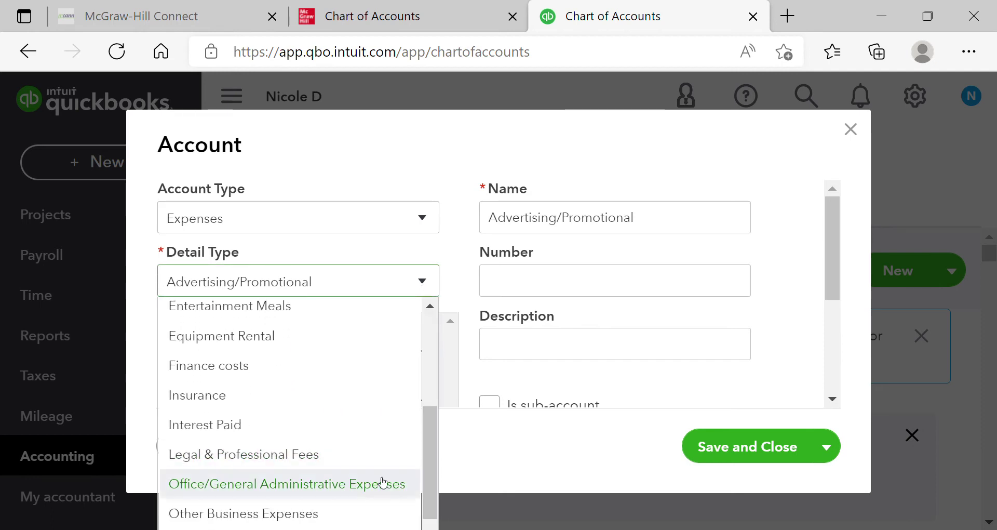
click(383, 484)
drag(574, 218, 567, 218)
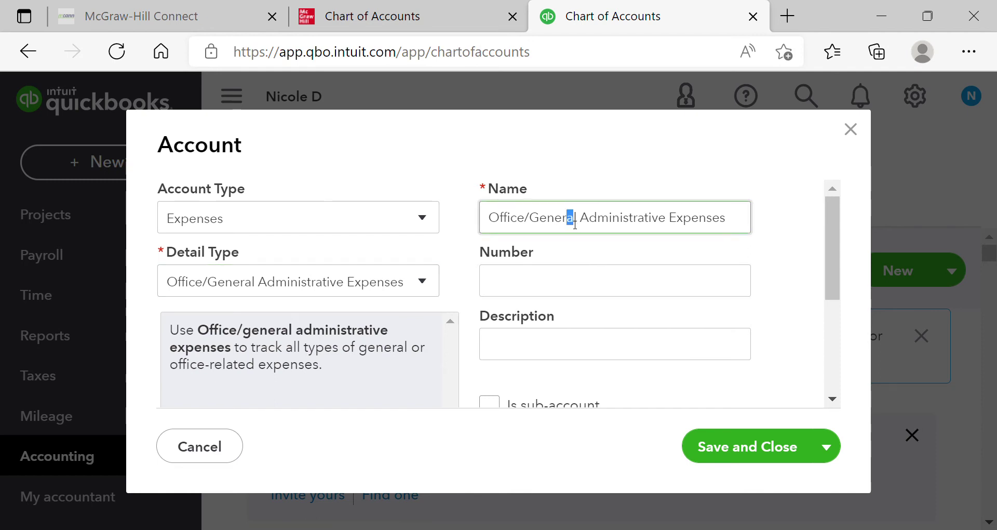
drag(492, 219, 807, 230)
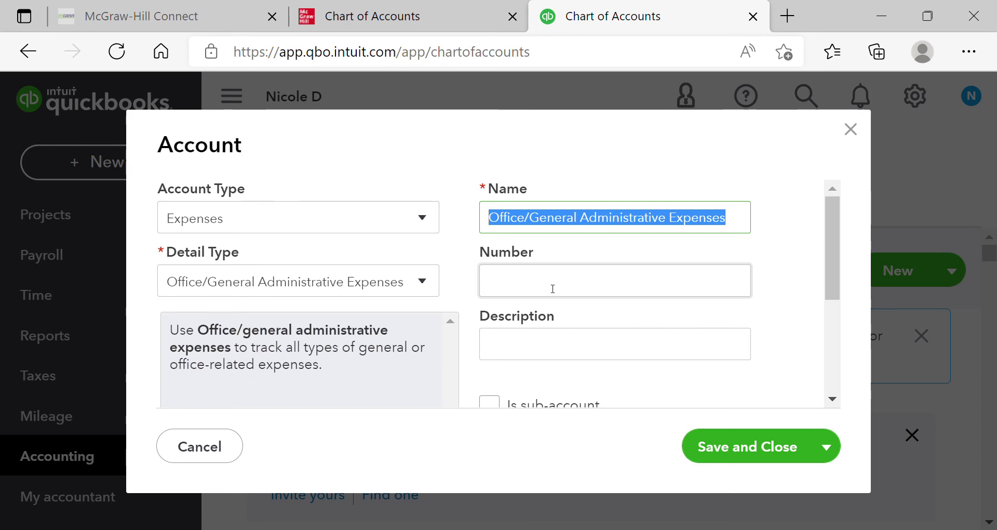
click(851, 130)
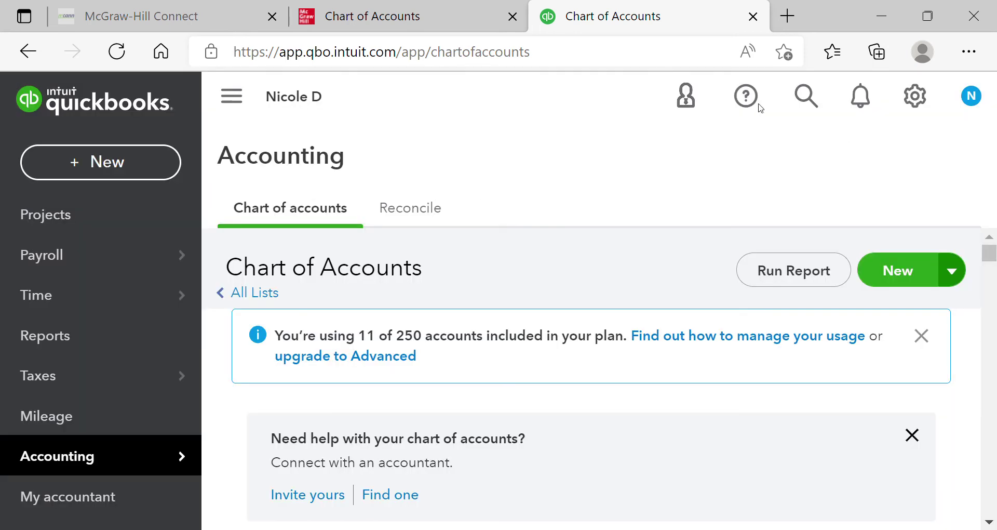
Switch to the e-book to read step 7 and the Batch Edit section, and return to QuickBooks' Chart of Accounts
click(383, 22)
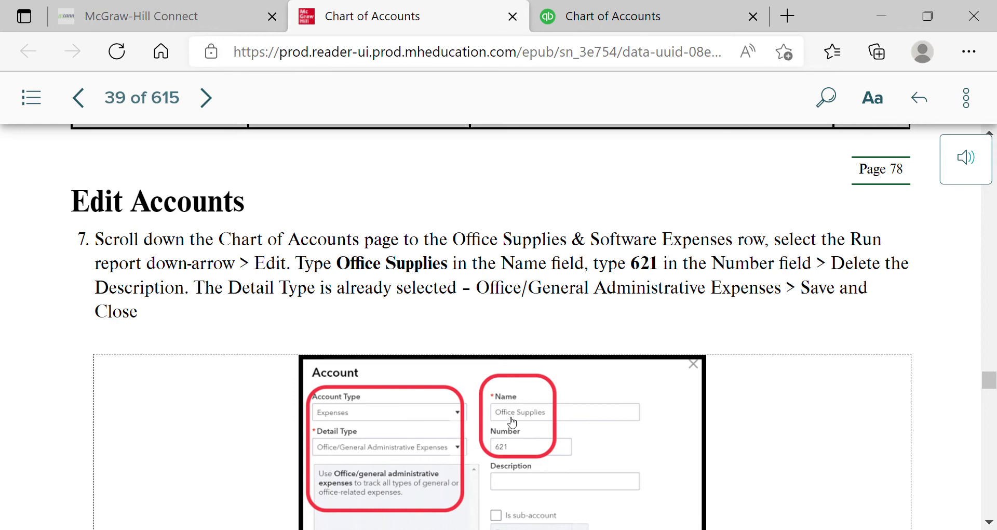
drag(989, 382, 992, 423)
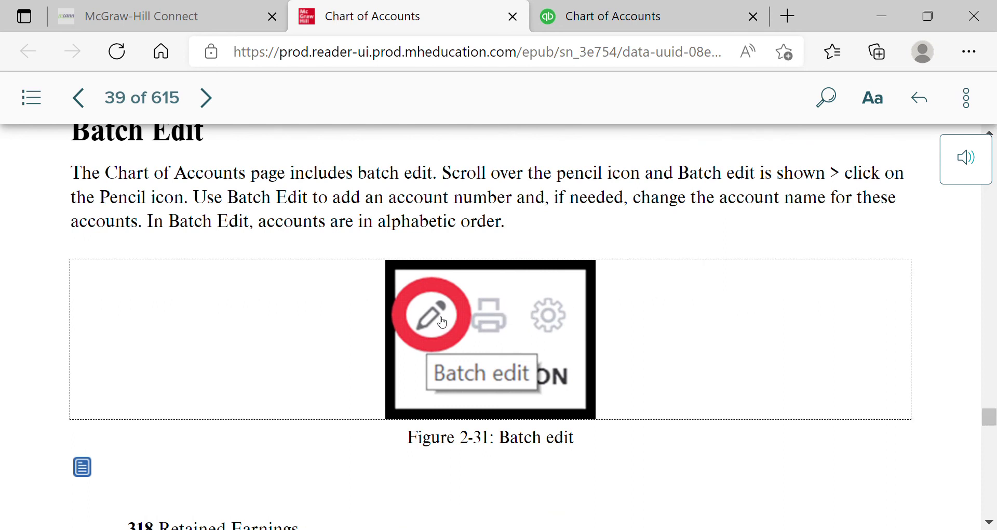
click(631, 17)
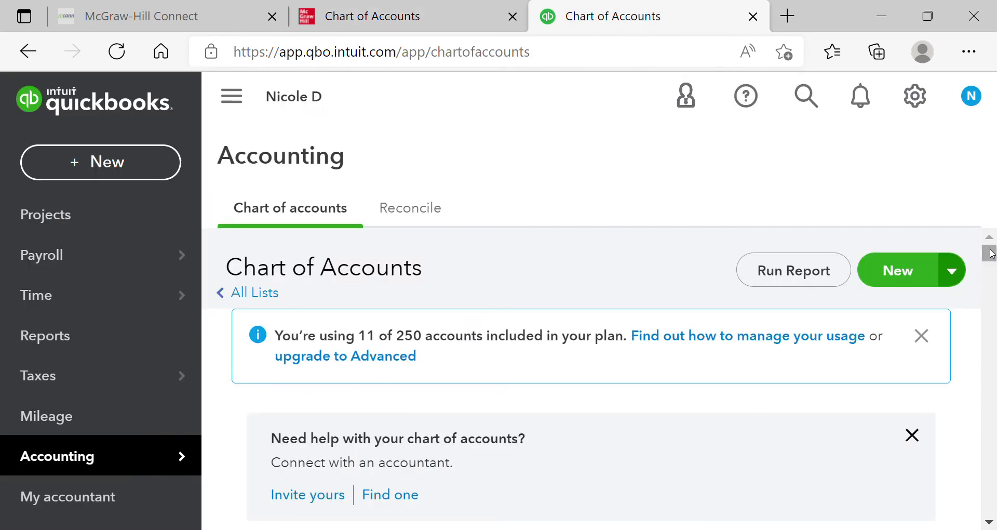
Choose to make the Allowance for bad debts account inactive in the account list, and decline the inactivation
drag(992, 254, 993, 265)
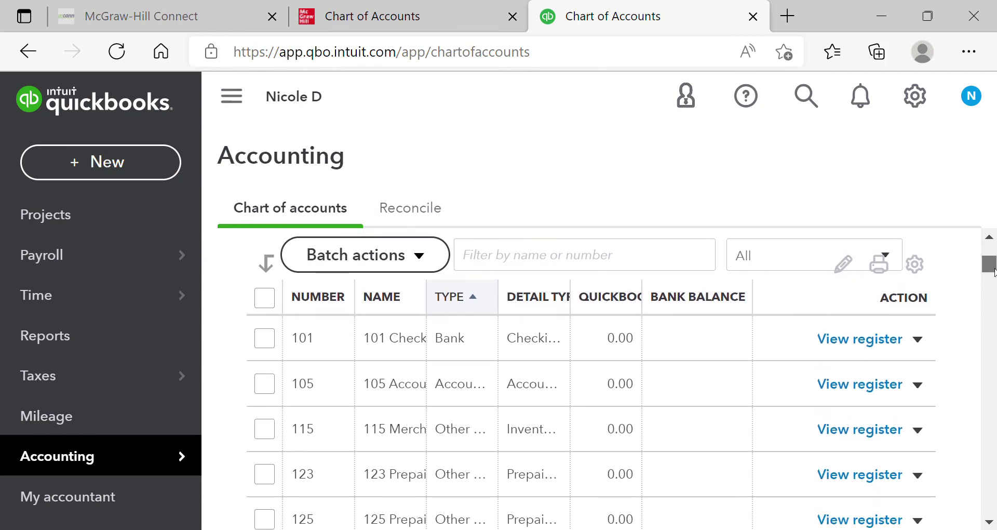
drag(991, 269, 993, 288)
scroll(993, 287, up, 3)
scroll(993, 287, down, 3)
mouse_move(993, 289)
mouse_down()
mouse_move(993, 358)
mouse_move(993, 261)
mouse_move(993, 281)
mouse_up()
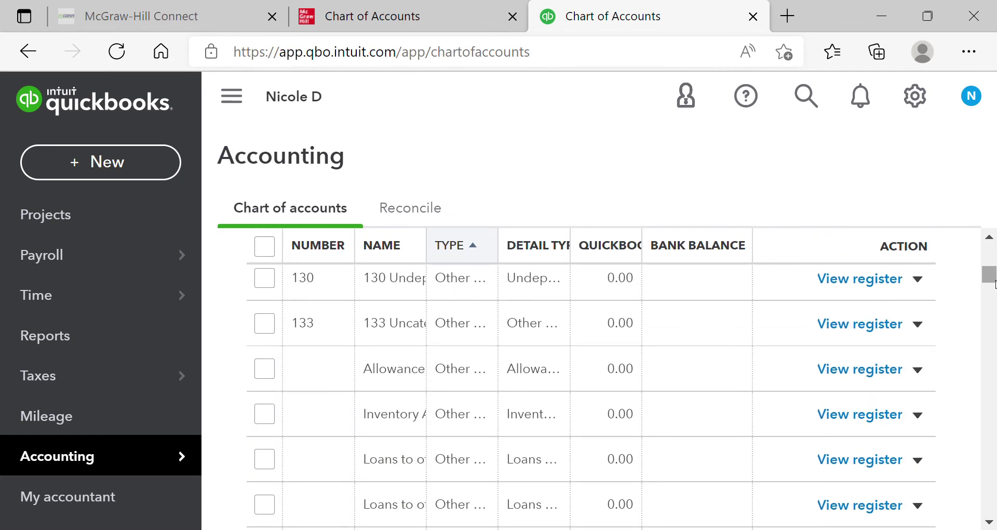
click(918, 370)
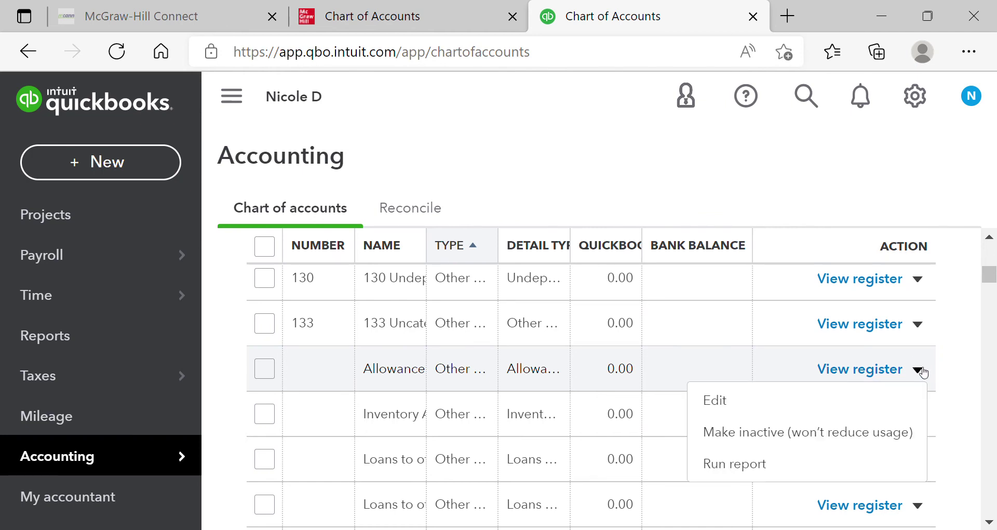
click(879, 432)
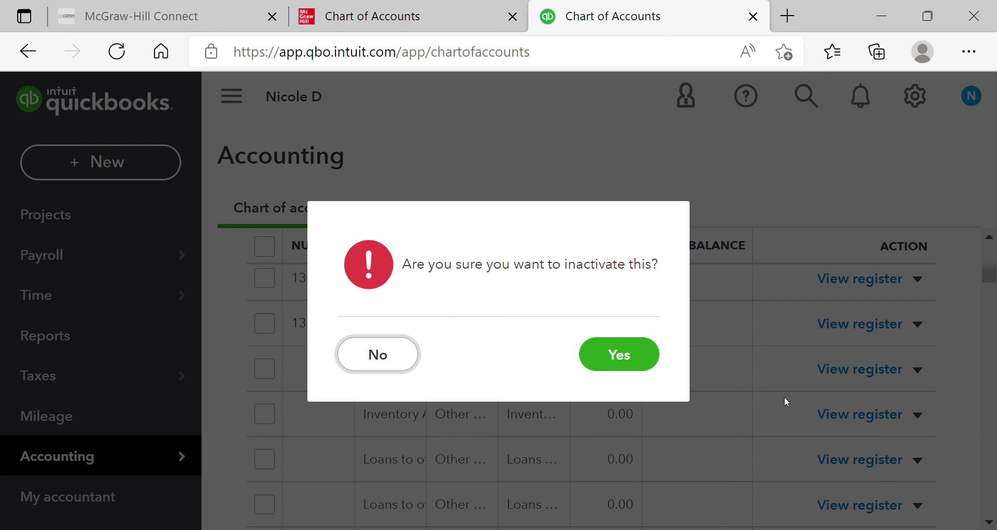
click(391, 357)
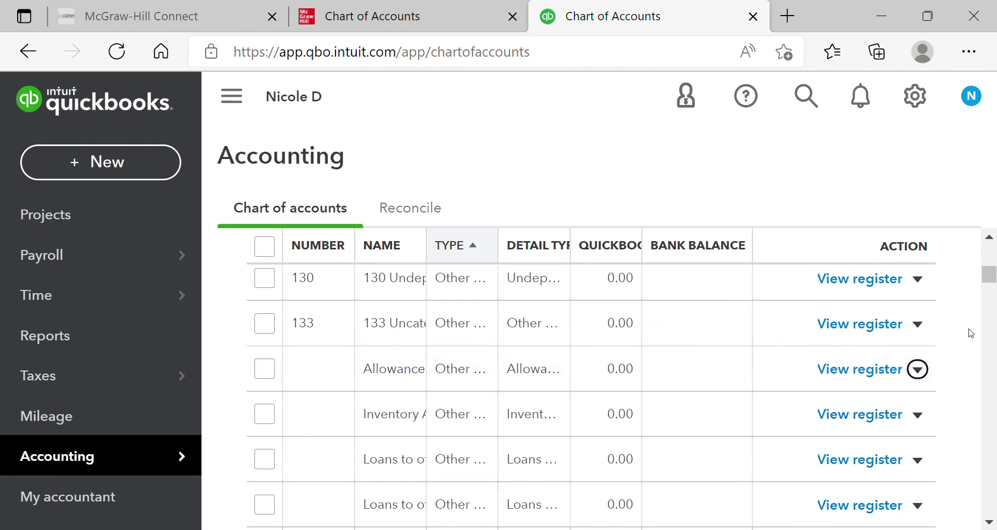
drag(992, 277, 992, 252)
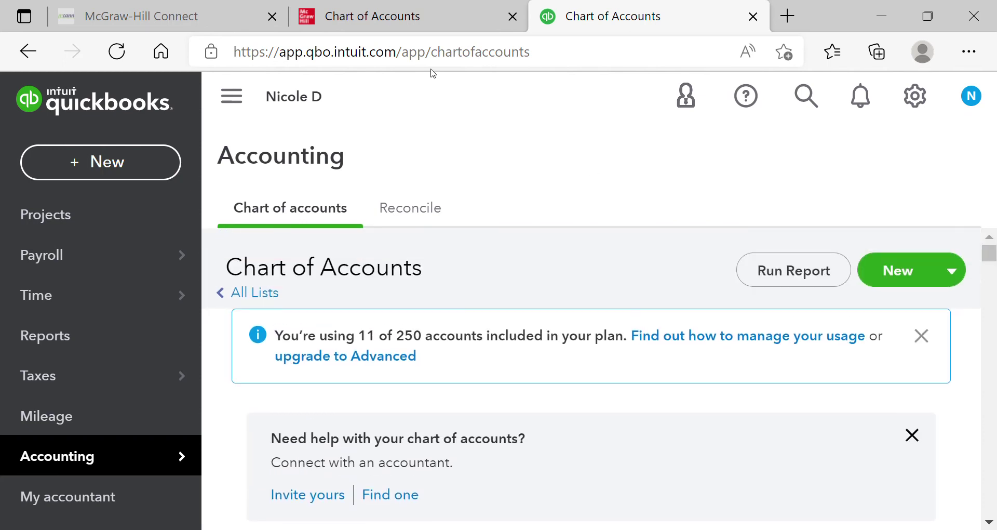
Read the e-book's list of accounts to number and rename through Batch Edit, and the completed Chart of Accounts tables
click(412, 21)
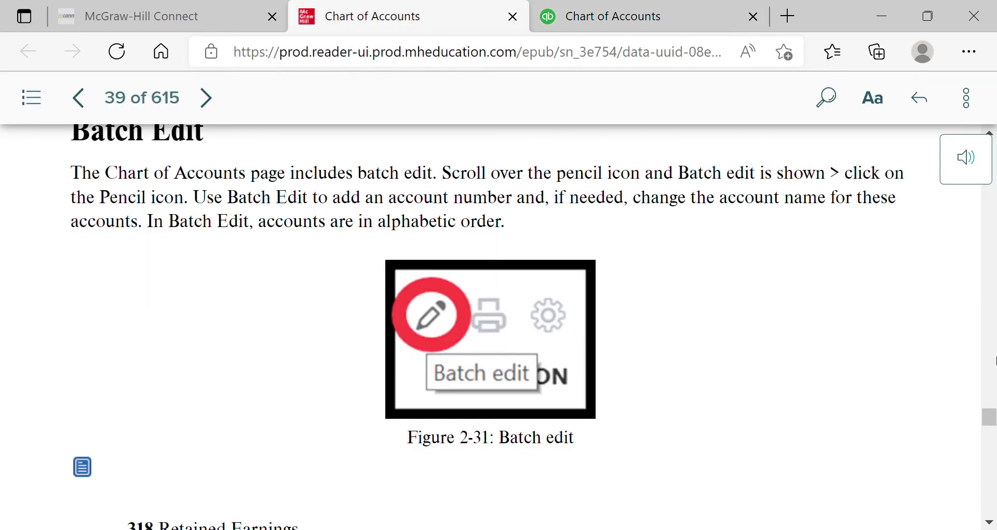
drag(992, 419, 994, 433)
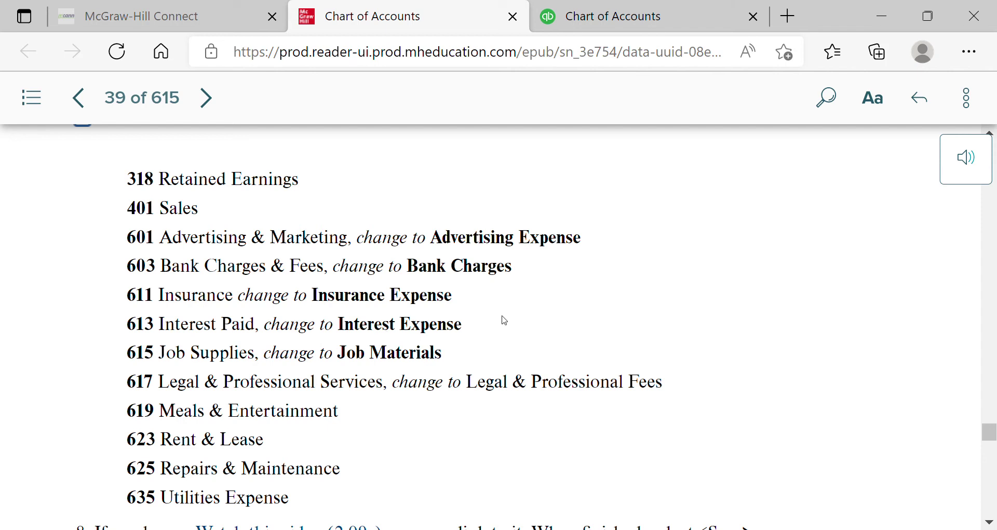
drag(986, 430, 992, 457)
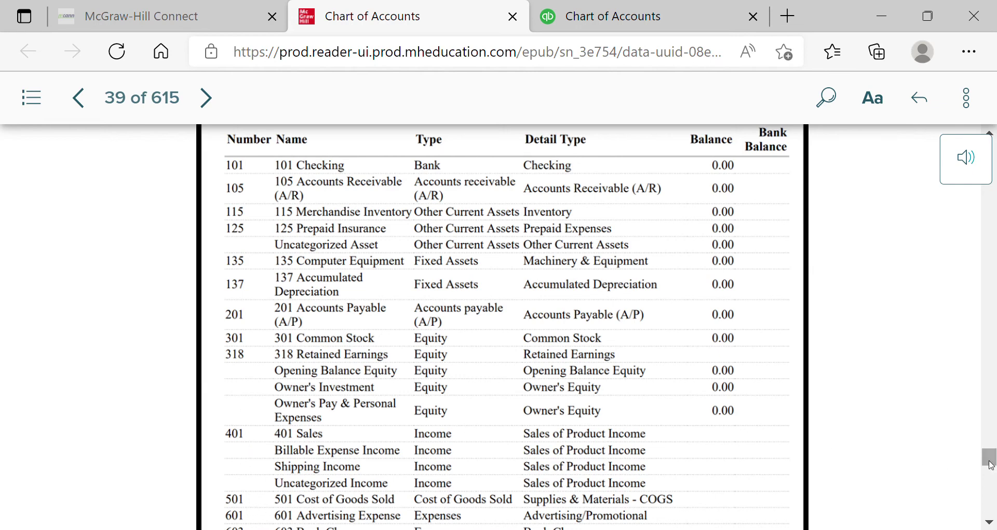
click(992, 483)
click(992, 483)
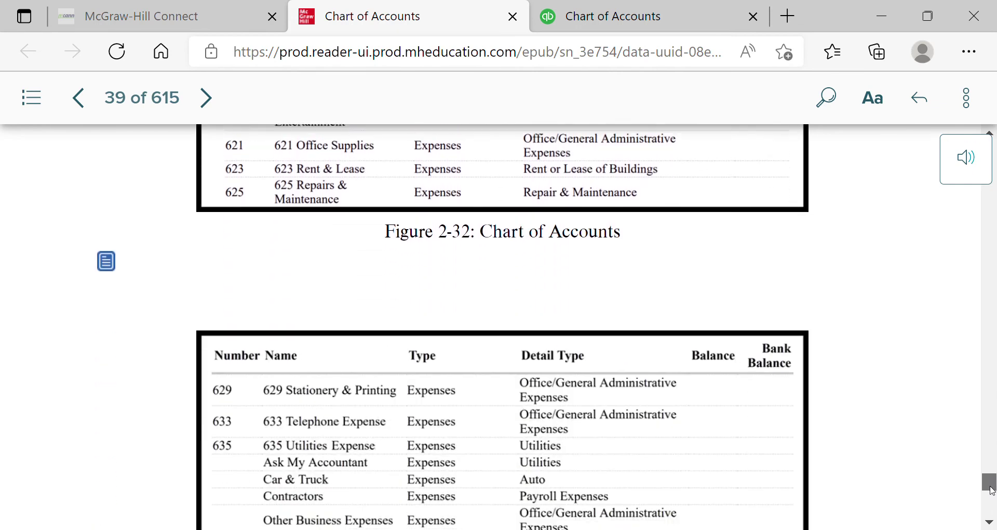
Switch back to QuickBooks, run the Account List report from the Chart of Accounts page, and examine its columns
click(672, 21)
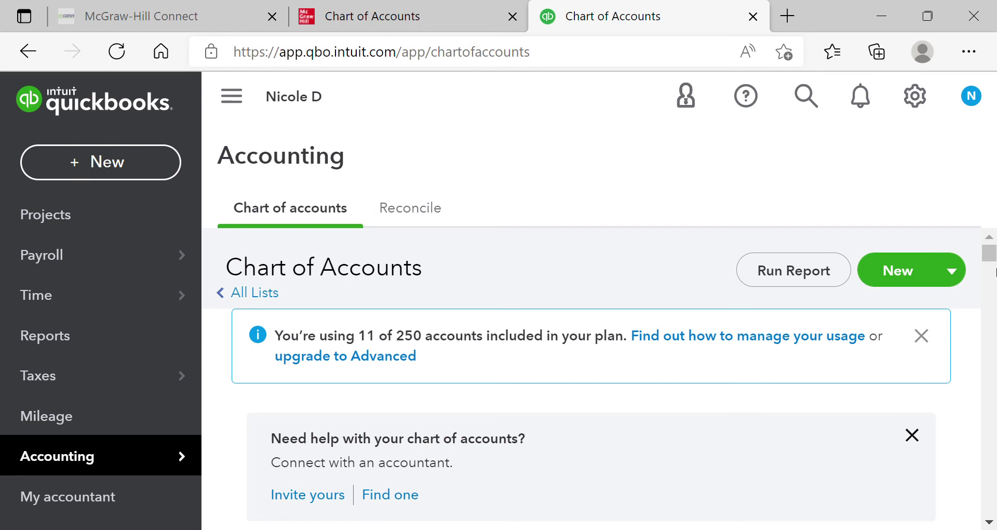
click(816, 286)
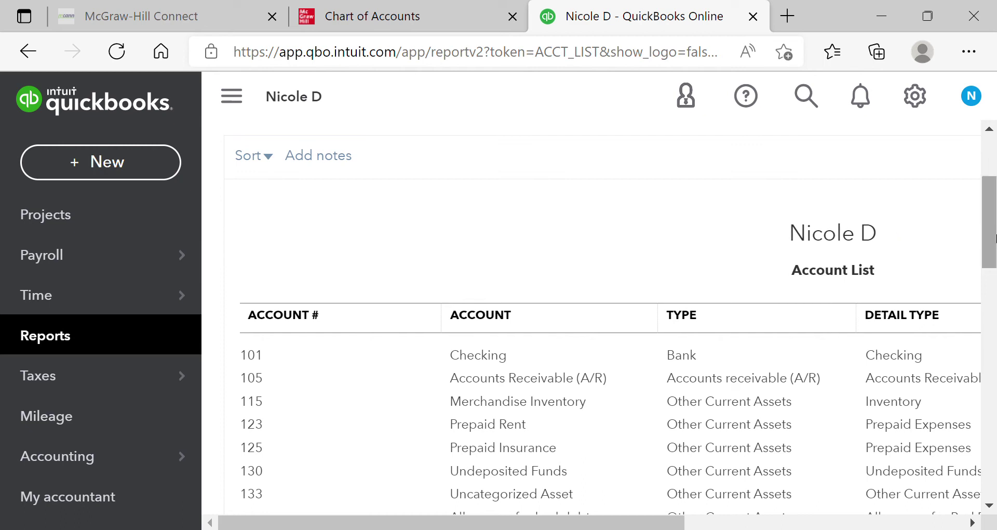
scroll(995, 223, up, 2)
scroll(995, 222, down, 2)
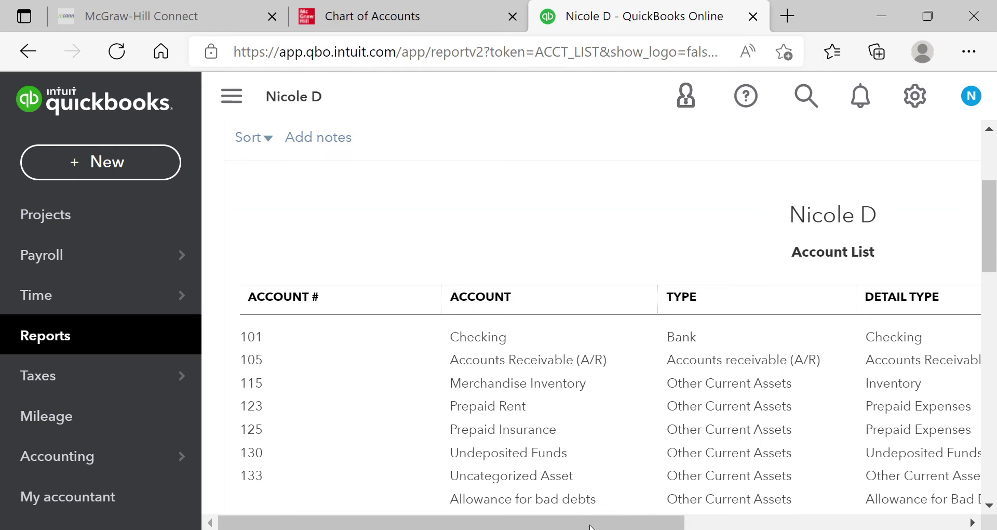
drag(672, 522, 923, 516)
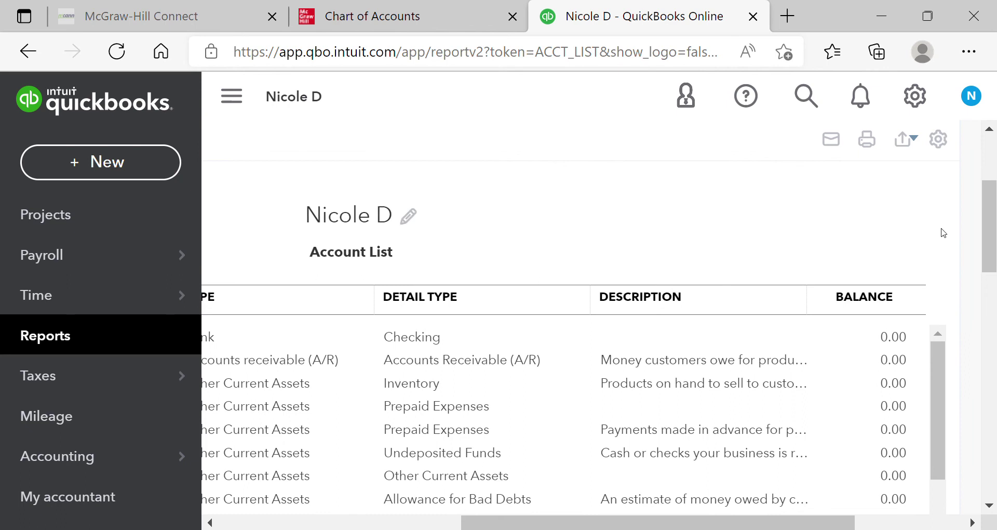
Open the PDF export preview of the Account List report and close it without saving the file
click(914, 141)
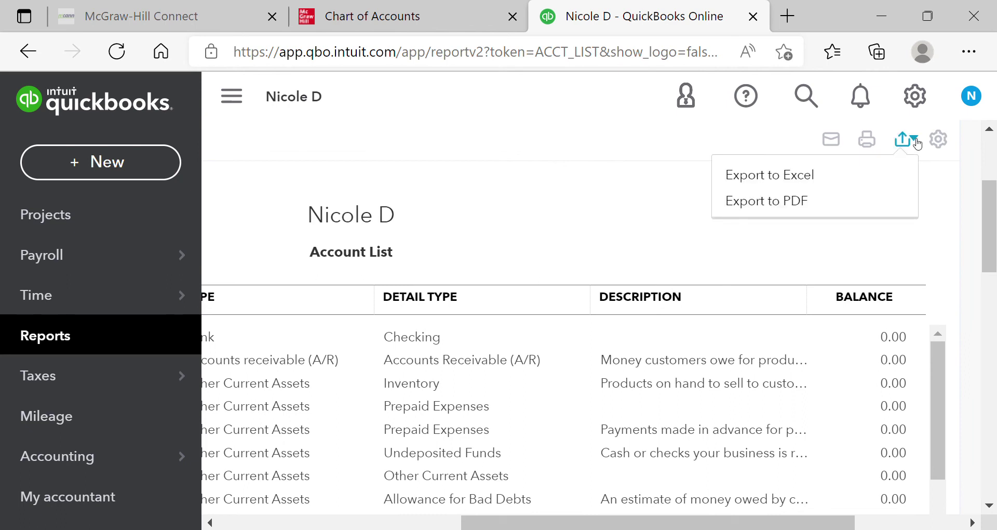
click(873, 201)
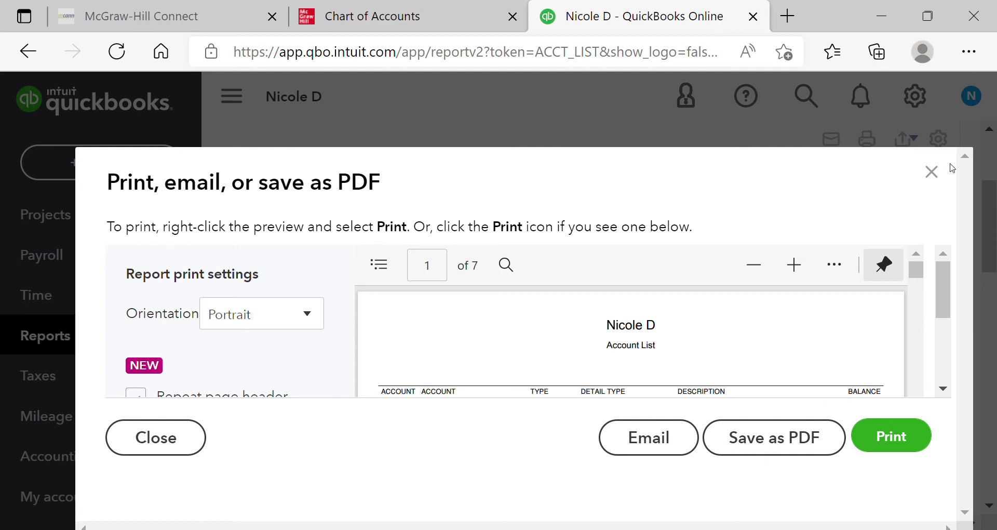
click(933, 172)
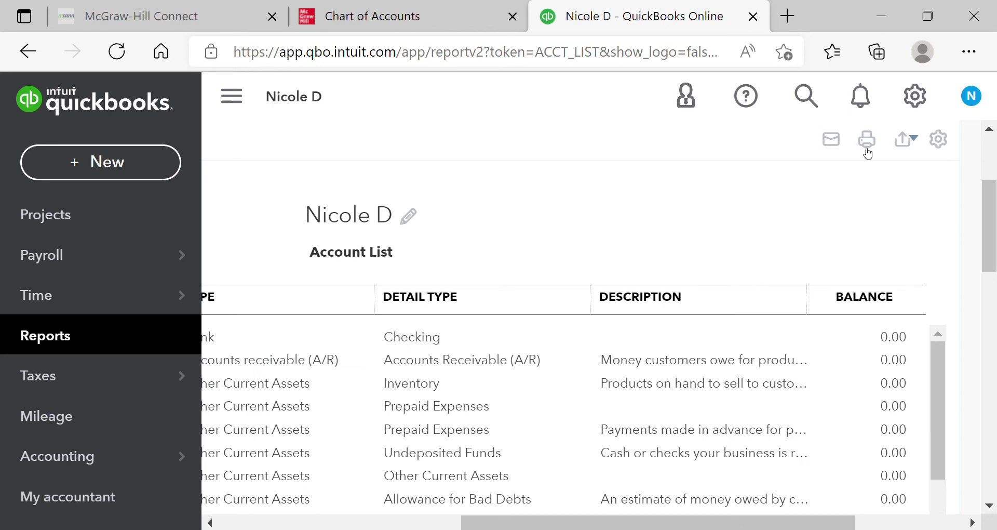
Read the e-book's account double-check and troubleshooting notes, and its section on saving the Account List as a PDF file
click(457, 25)
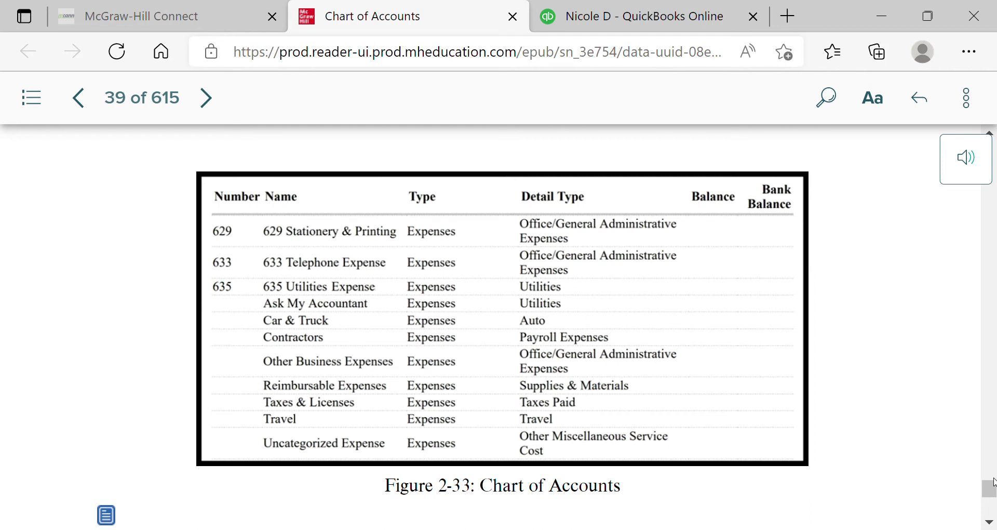
drag(993, 483, 994, 512)
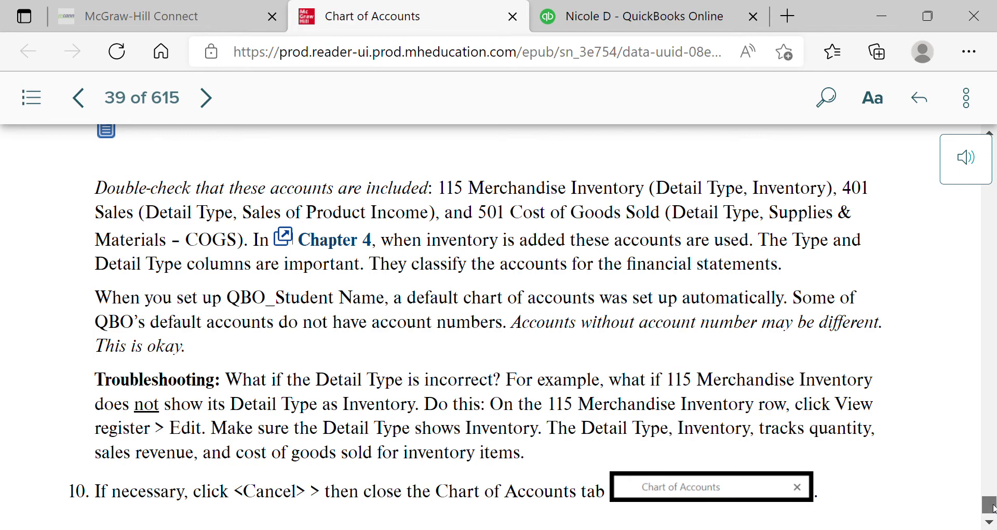
scroll(994, 508, down, 1)
scroll(994, 517, up, 10)
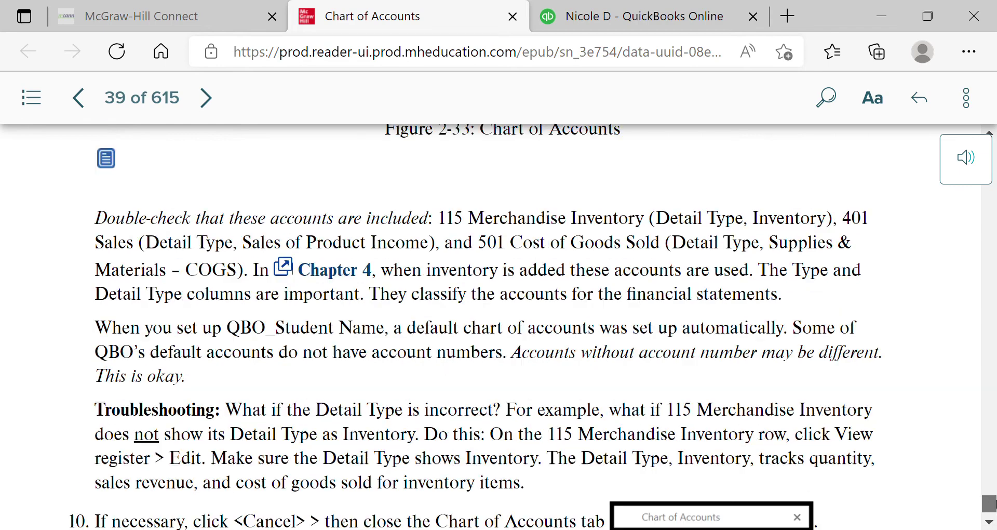
scroll(493, 328, up, 10)
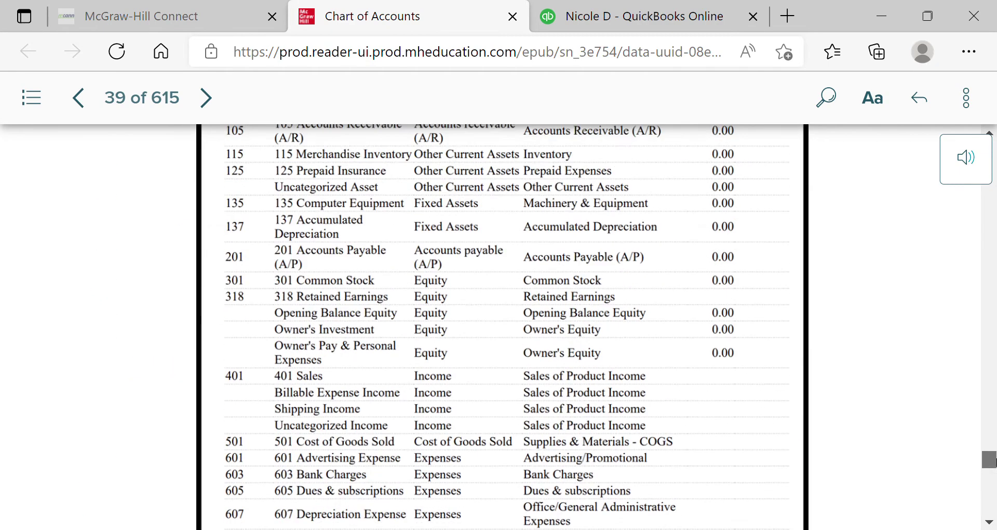
scroll(493, 327, down, 15)
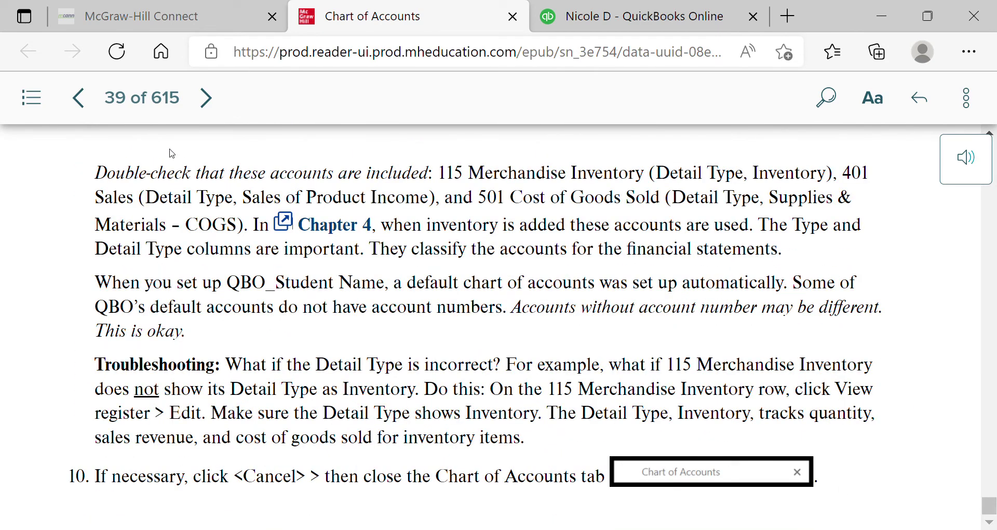
click(206, 98)
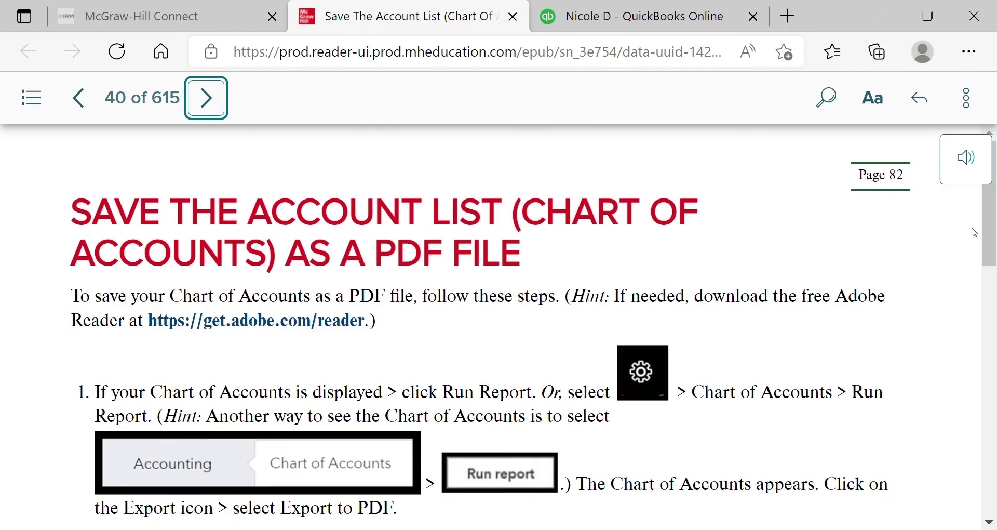
drag(991, 233, 987, 492)
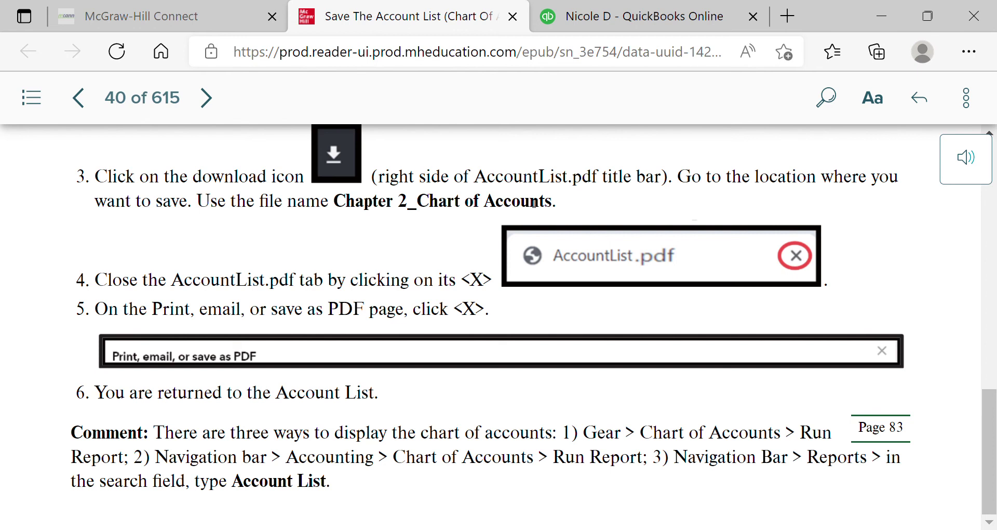
Switch to the BUS1125 course site and read the SmartBook Chapter 1 Assignment announcement
click(182, 19)
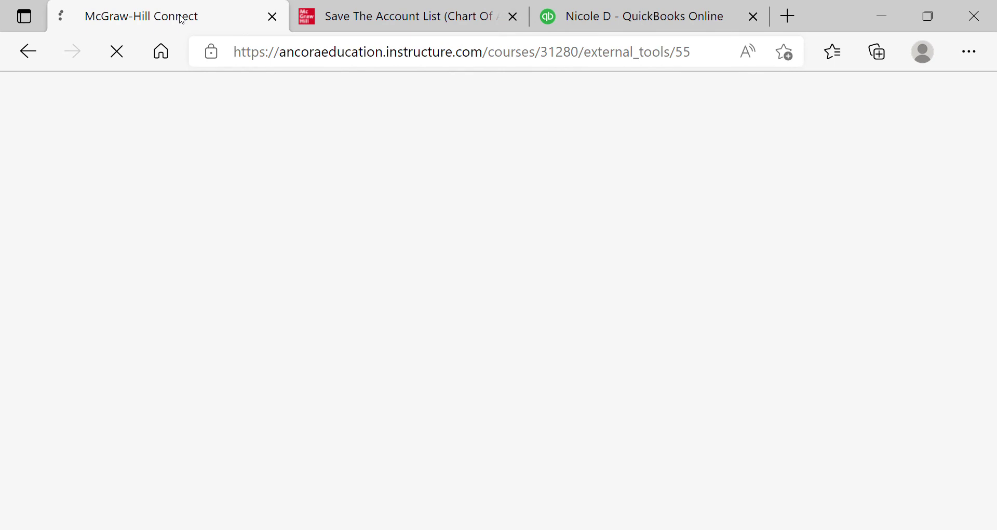
click(142, 295)
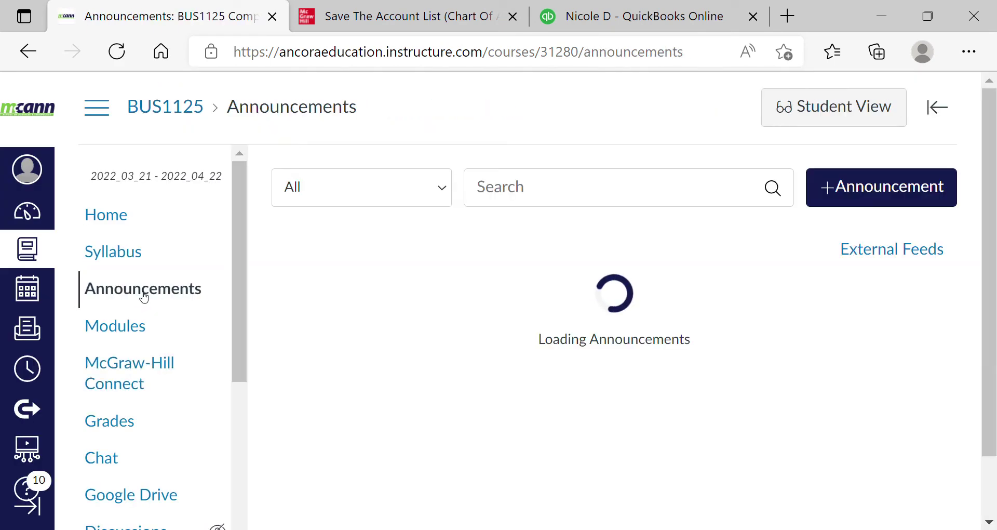
drag(994, 155, 995, 499)
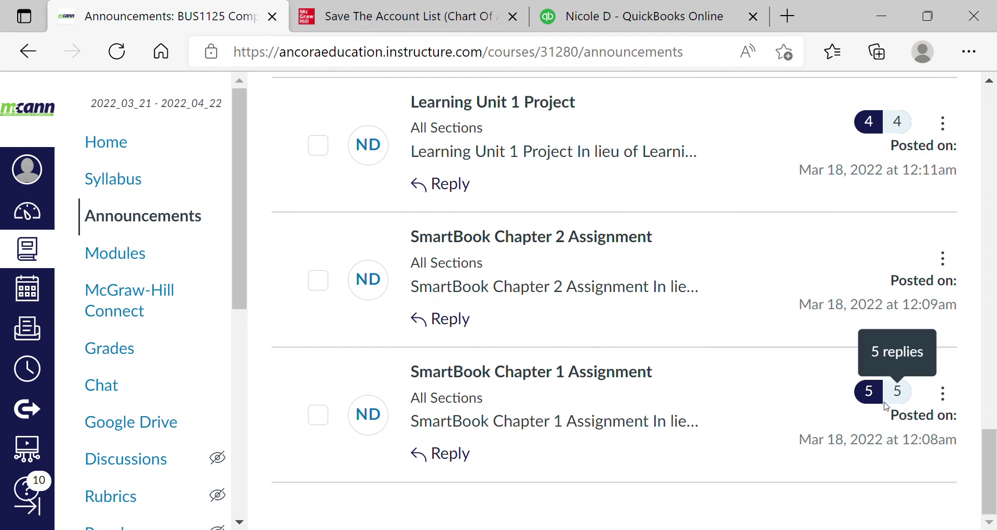
click(599, 379)
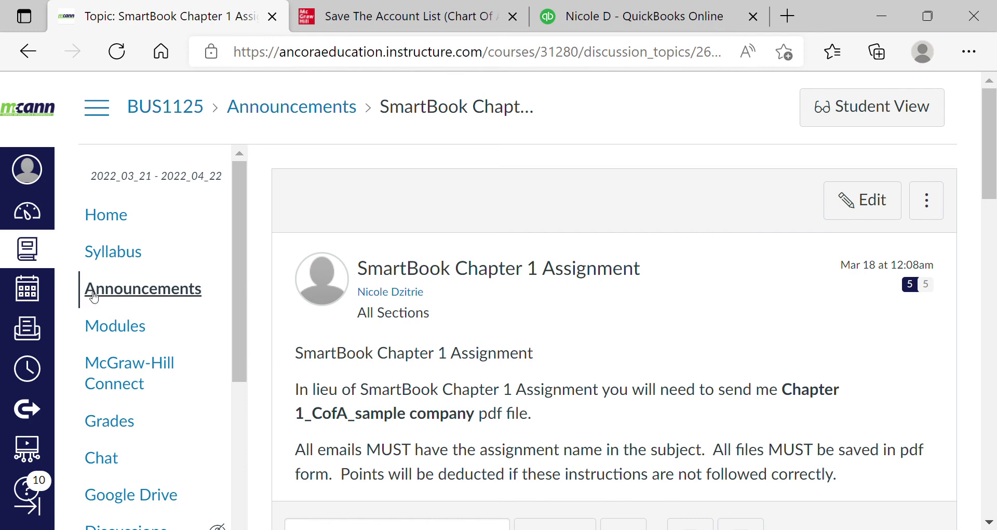
Return to the course announcements and read the SmartBook Chapter 2 Assignment post about the required PDF file
click(123, 288)
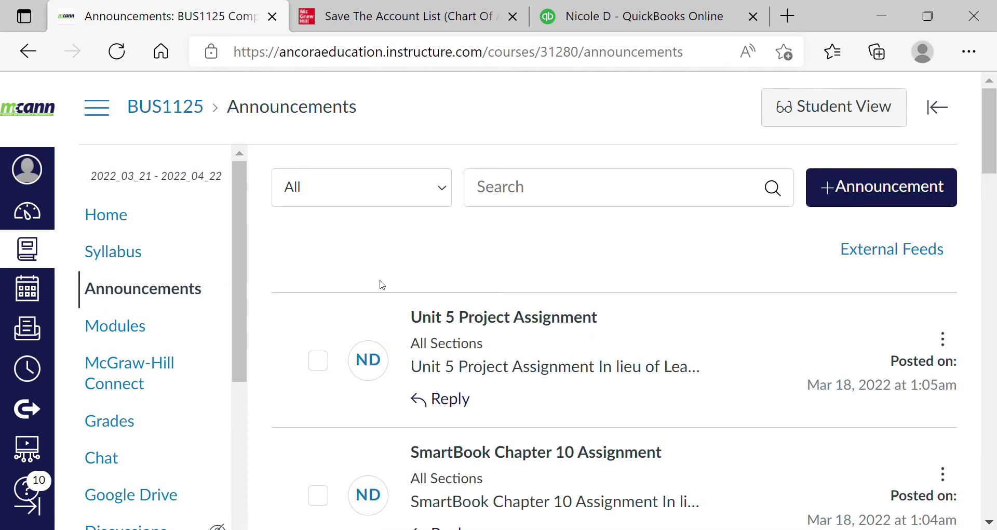
drag(993, 142, 996, 465)
click(623, 353)
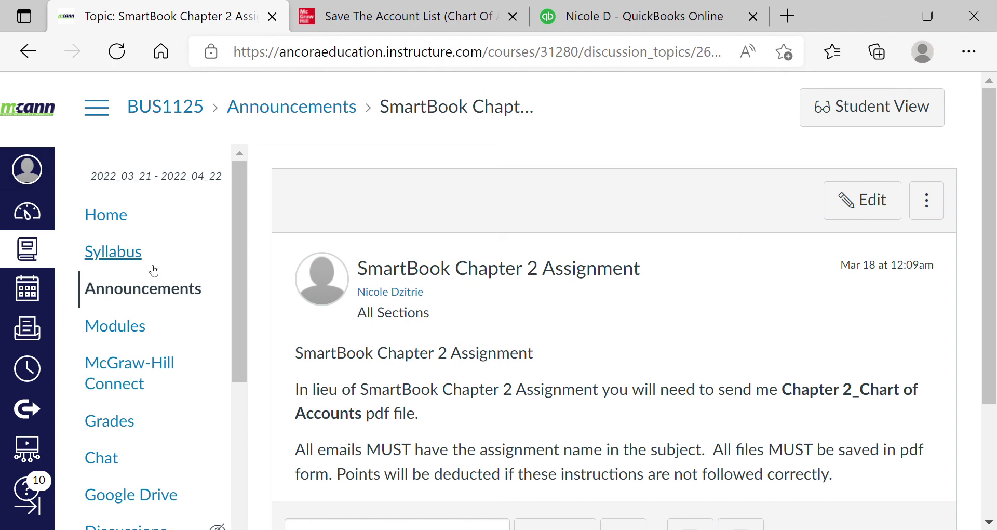
Go back to the announcements list and read the Learning Unit 1 Project post's required exercise files
click(160, 291)
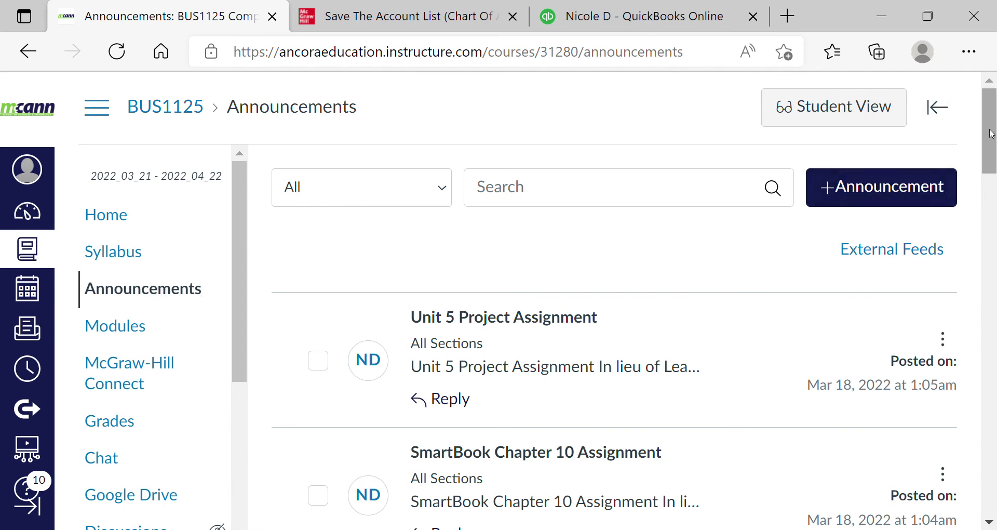
drag(991, 134, 986, 446)
click(544, 304)
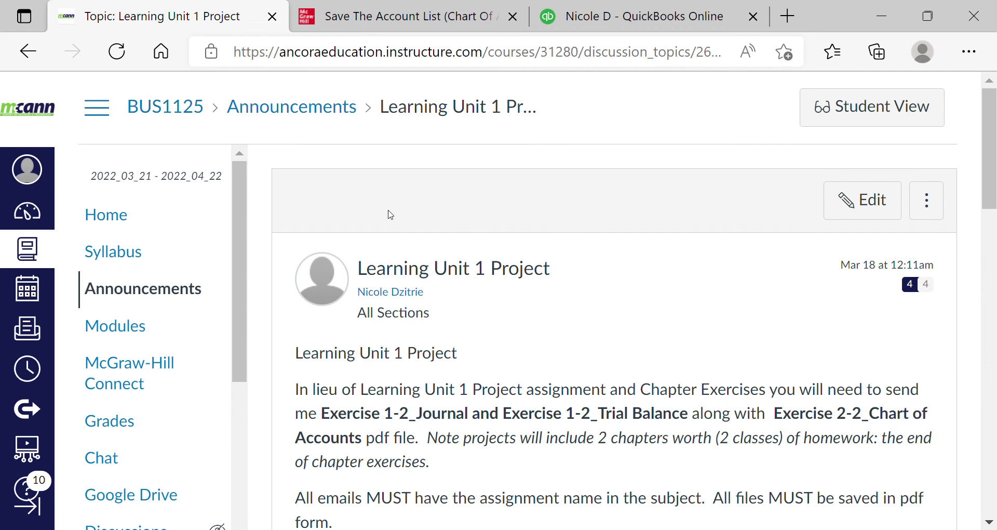
Switch back to the e-book and read the sections on exporting the Account List to Excel and inviting an accountant
click(430, 24)
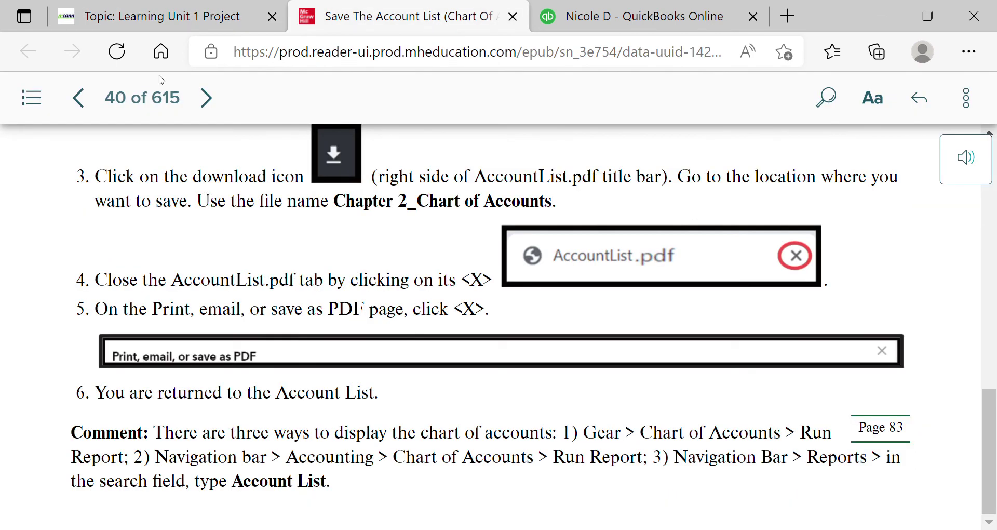
click(206, 105)
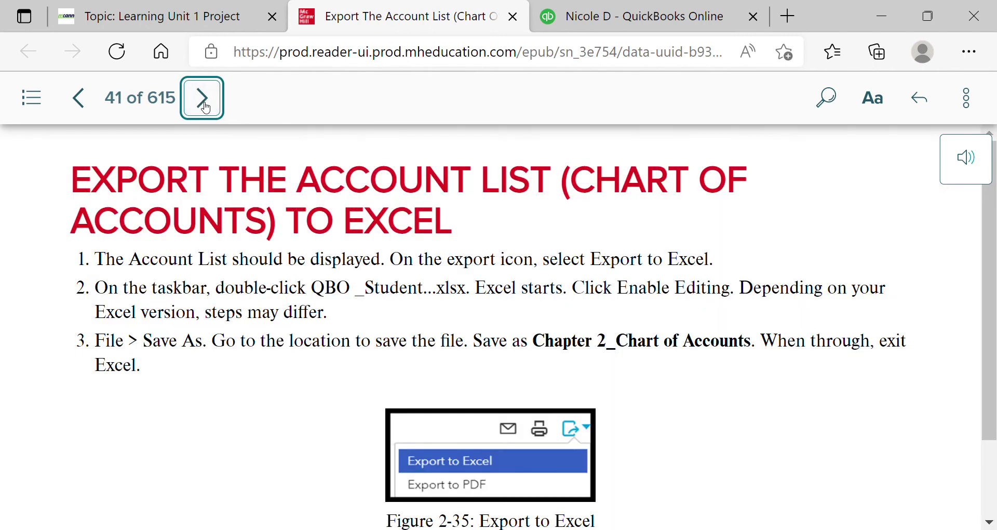
click(203, 99)
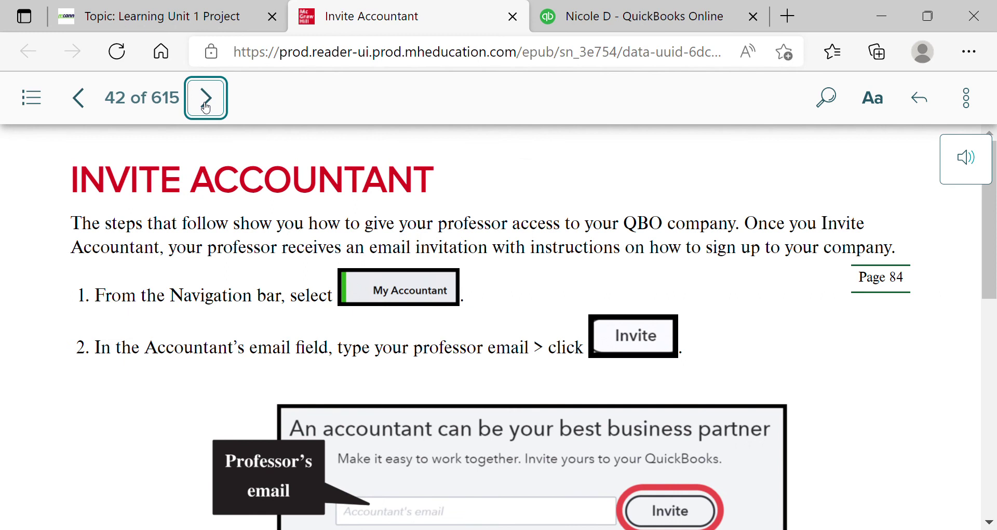
Switch to QuickBooks and view the accountant invitation form on the My accountant page
click(599, 21)
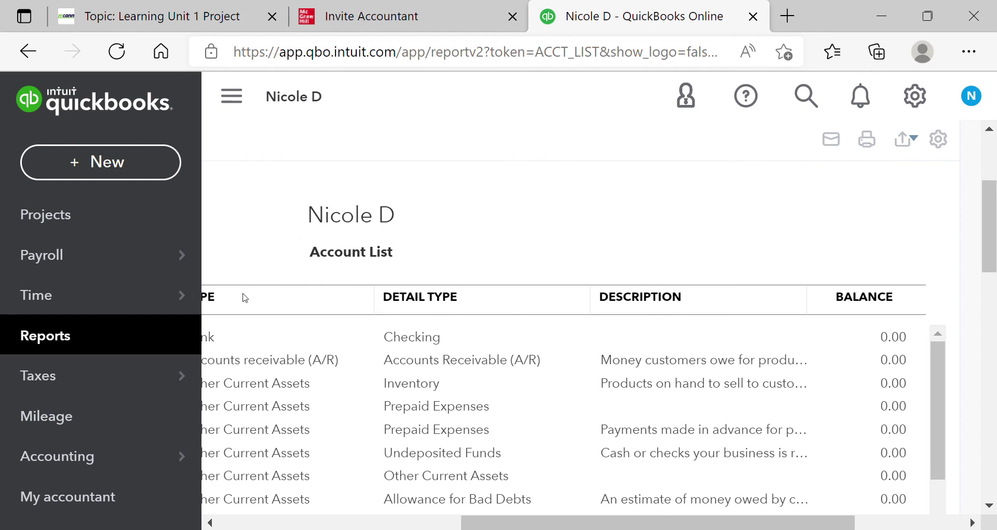
mouse_move(189, 342)
scroll(193, 341, down, 1)
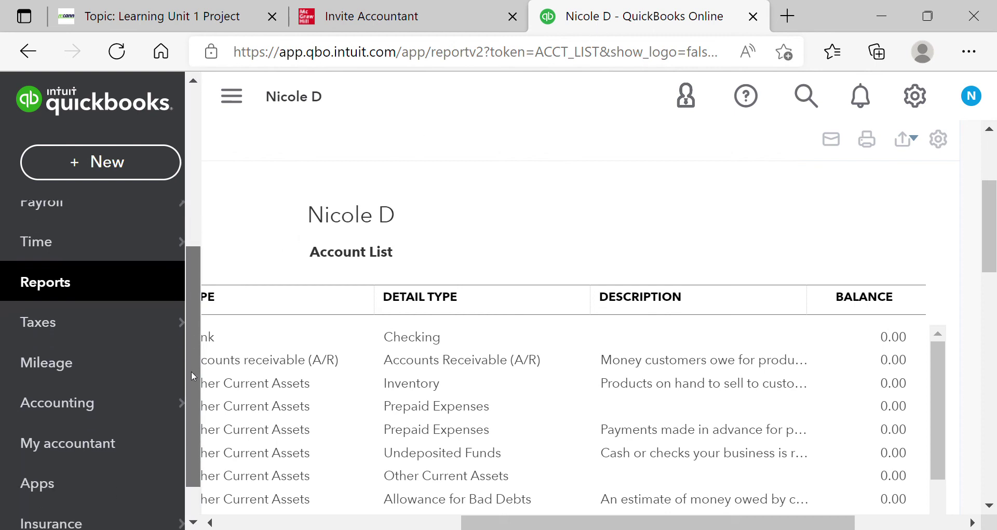
click(132, 442)
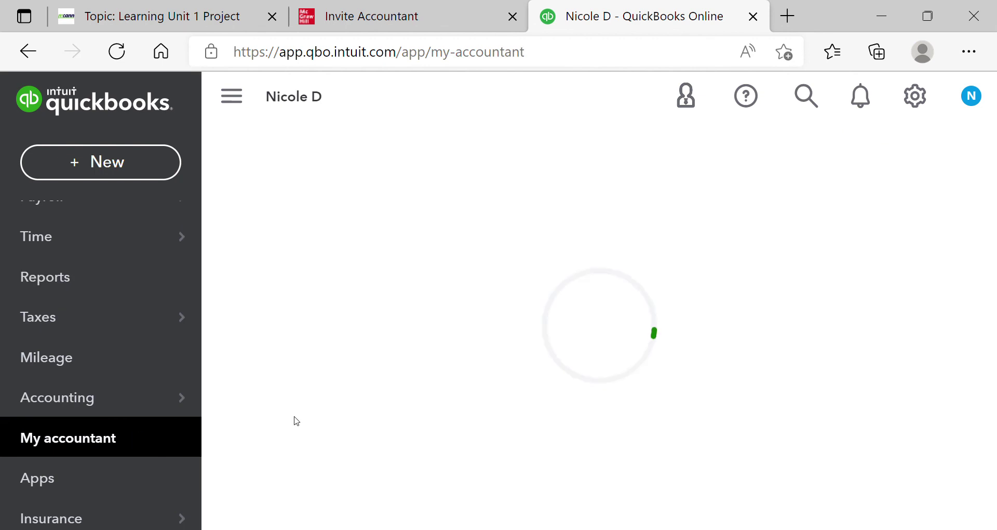
drag(993, 183, 993, 297)
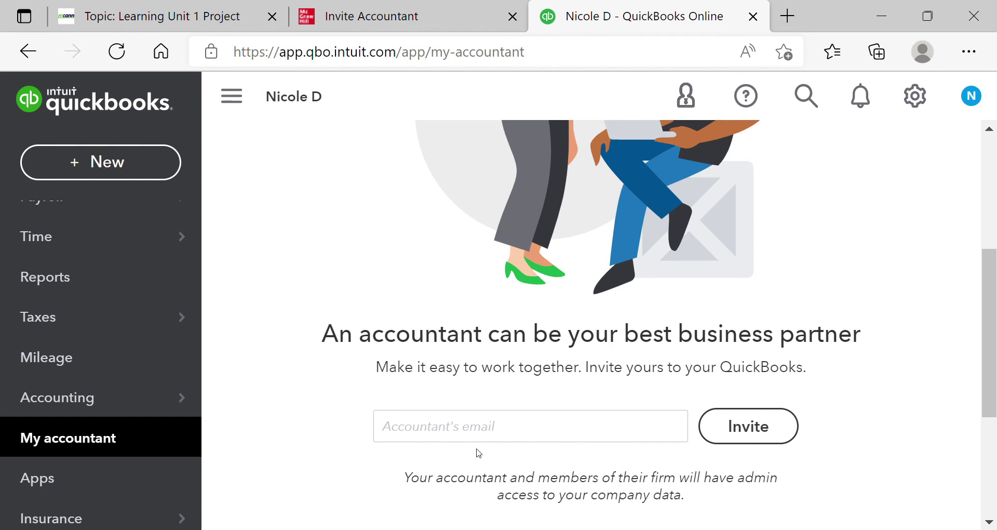
Return to the e-book and read the Invite Accountant instructions and the section on using QuickBooks Online on a different computer
click(433, 24)
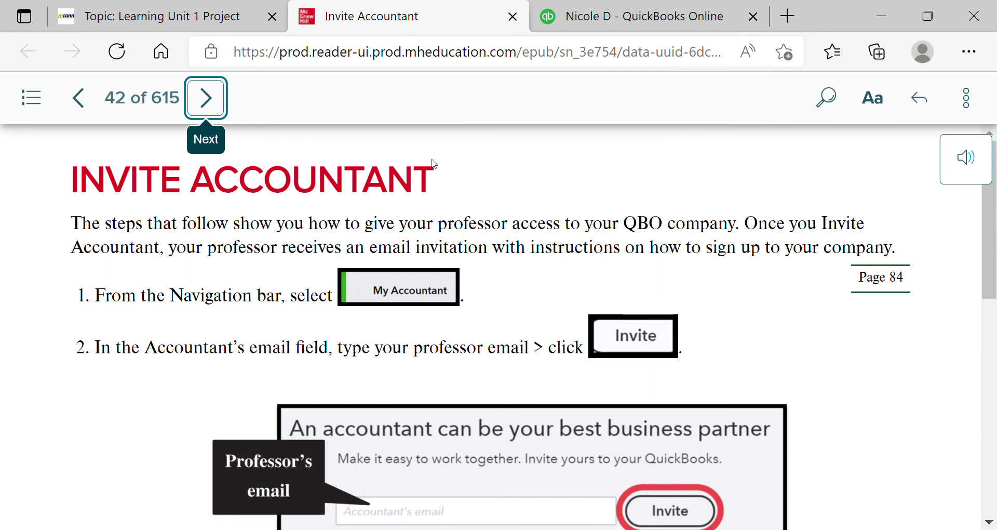
drag(491, 223, 505, 248)
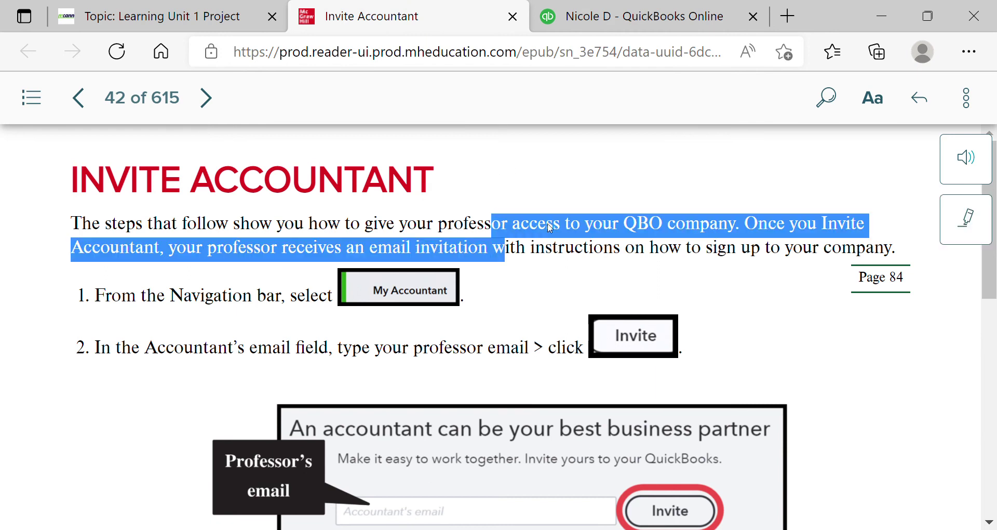
click(486, 212)
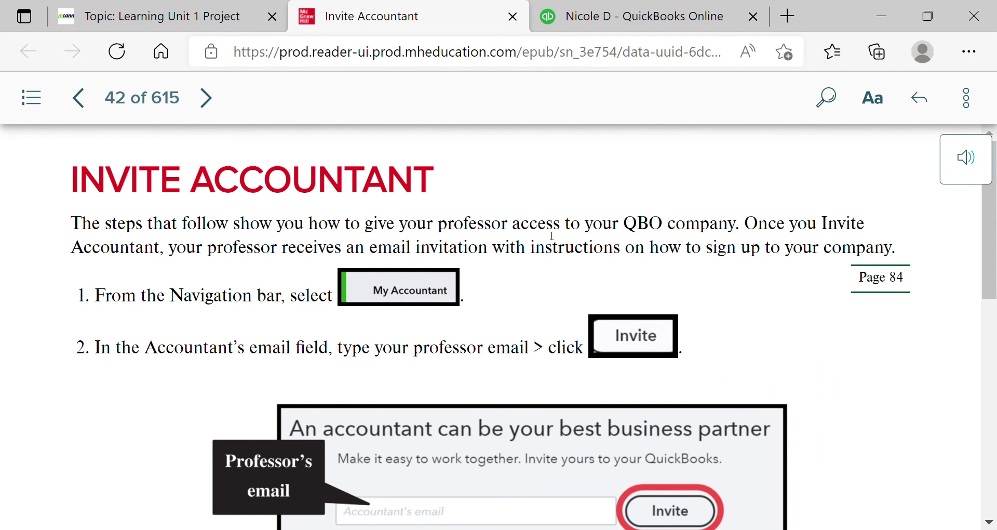
click(213, 102)
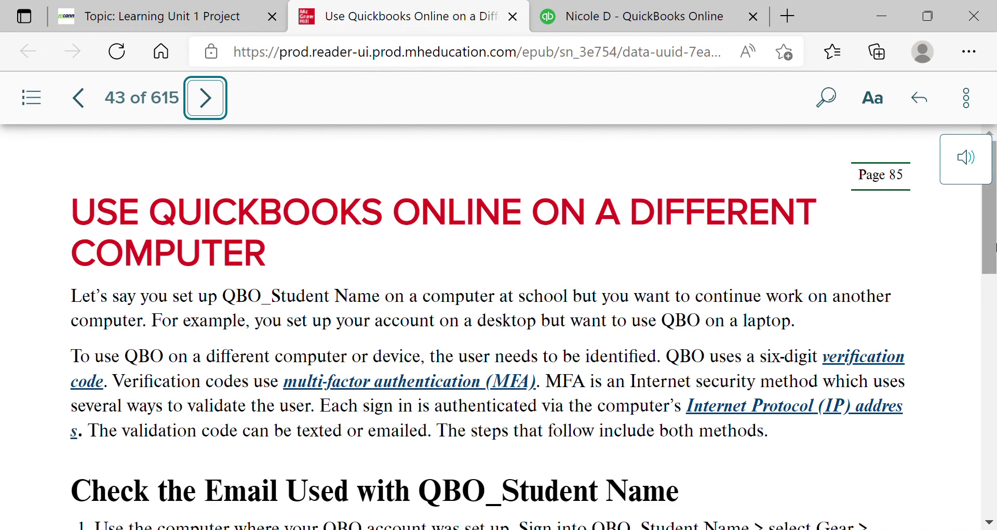
drag(995, 247, 996, 515)
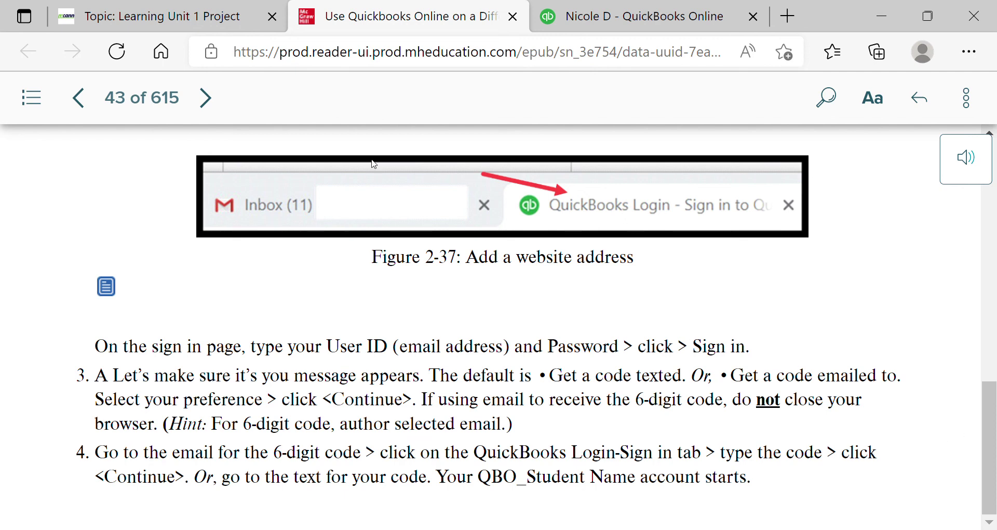
Read the e-book's User Roles and Access Rights and Audit Log sections, including the partial Audit Log figure
click(204, 103)
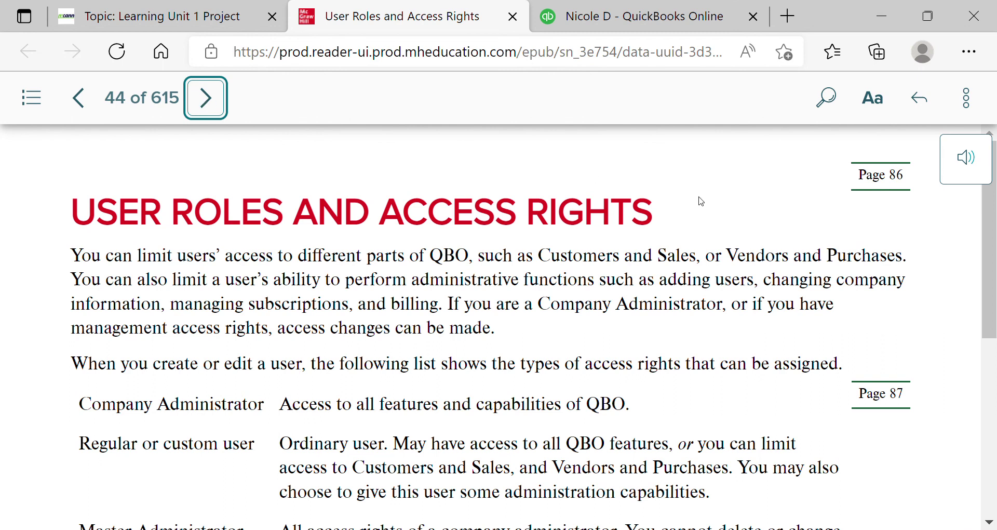
drag(990, 316, 993, 403)
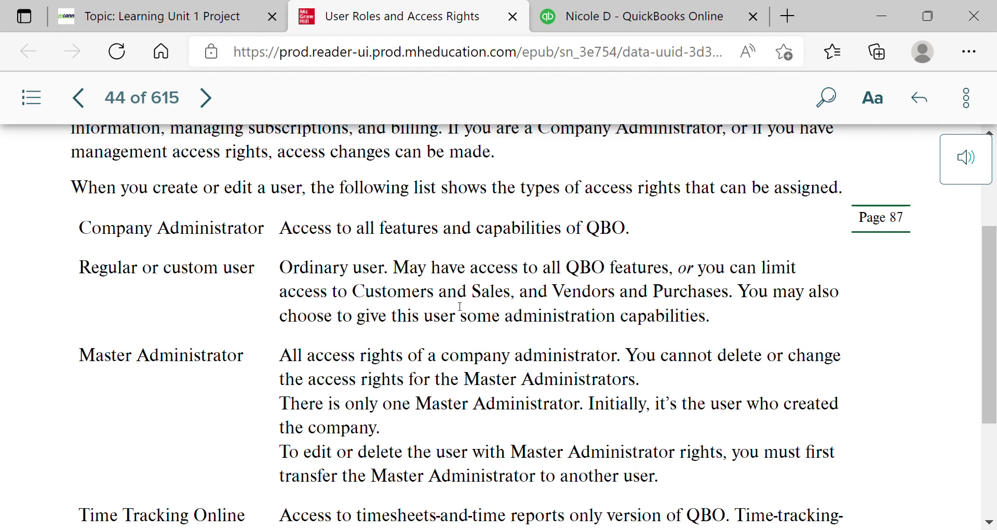
click(197, 116)
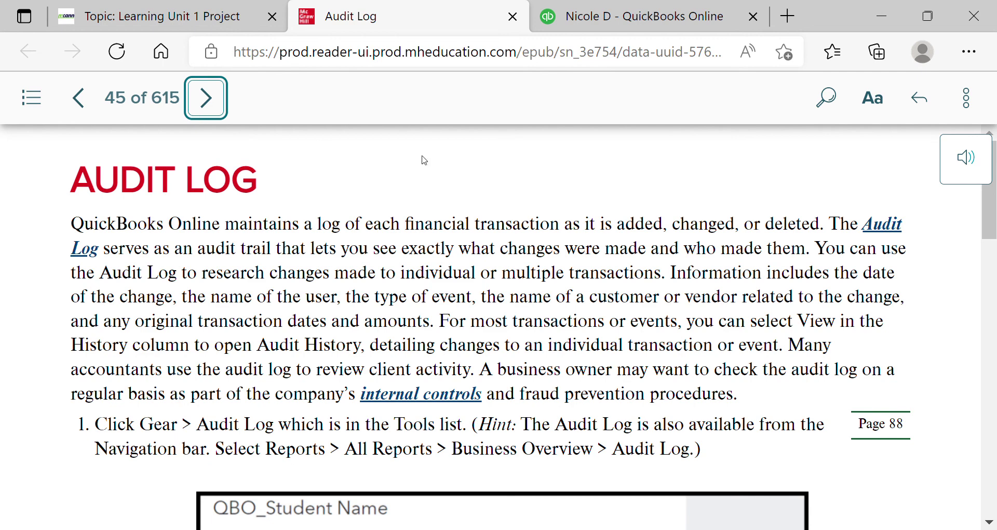
drag(993, 227, 979, 432)
click(653, 407)
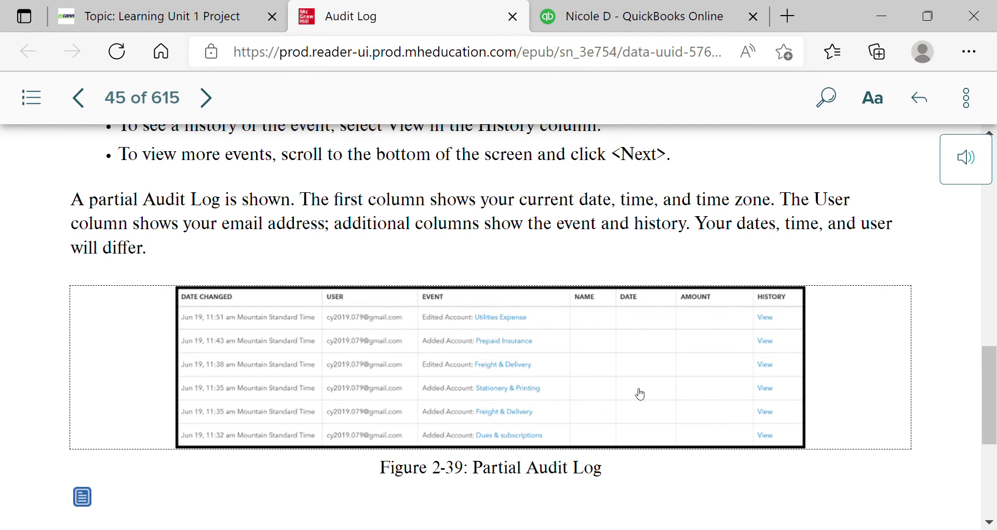
Read the e-book's Check Your Progress and QuickBooks Resources pages, down to the exercise table of accounts to add
click(210, 99)
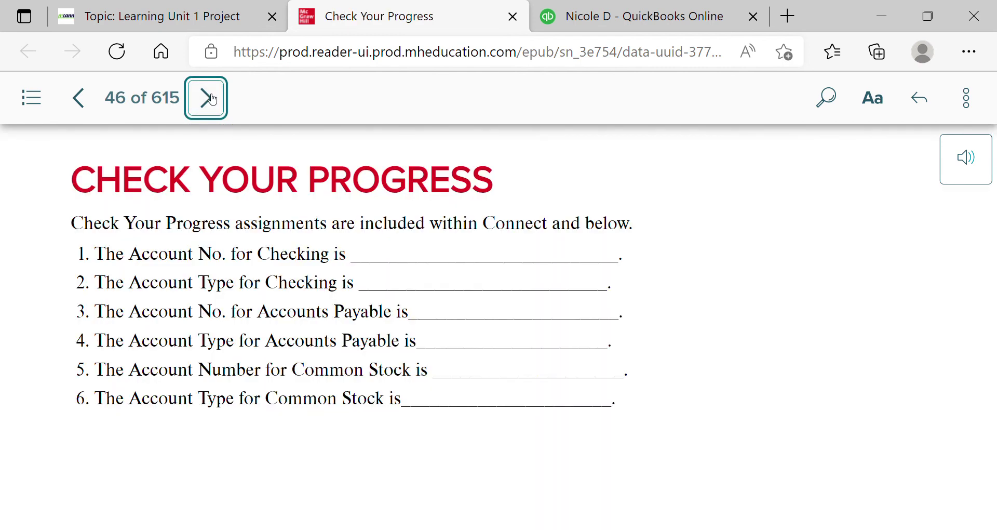
click(210, 102)
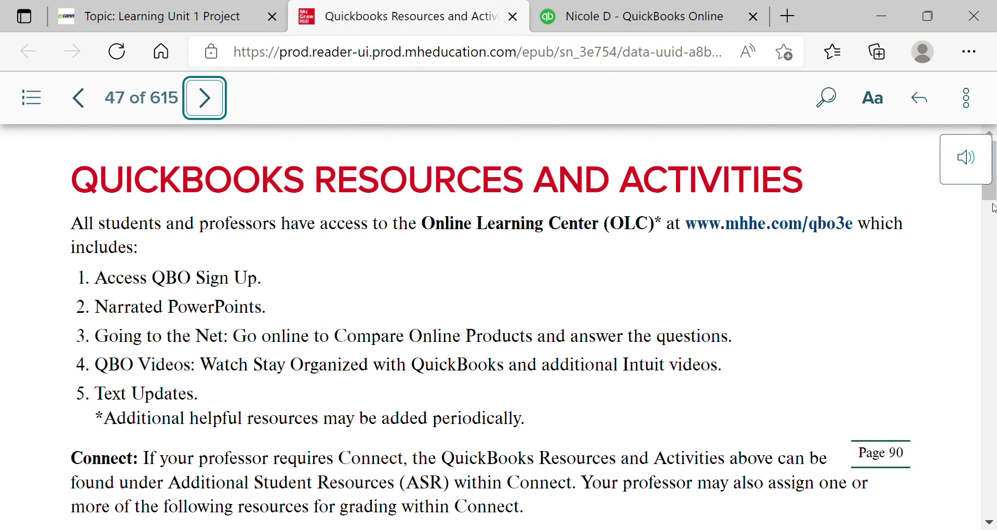
drag(993, 201, 995, 343)
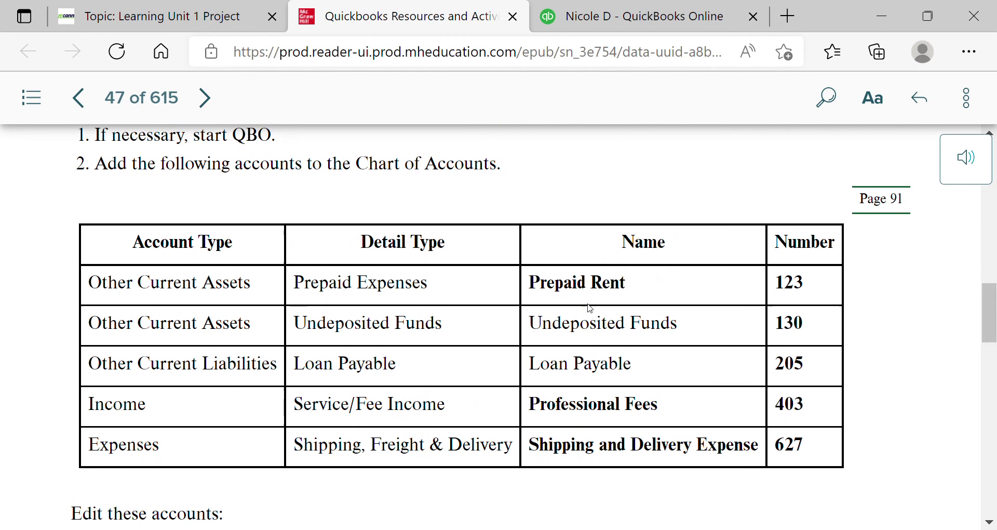
Switch to QuickBooks and open the Chart of Accounts page
click(652, 24)
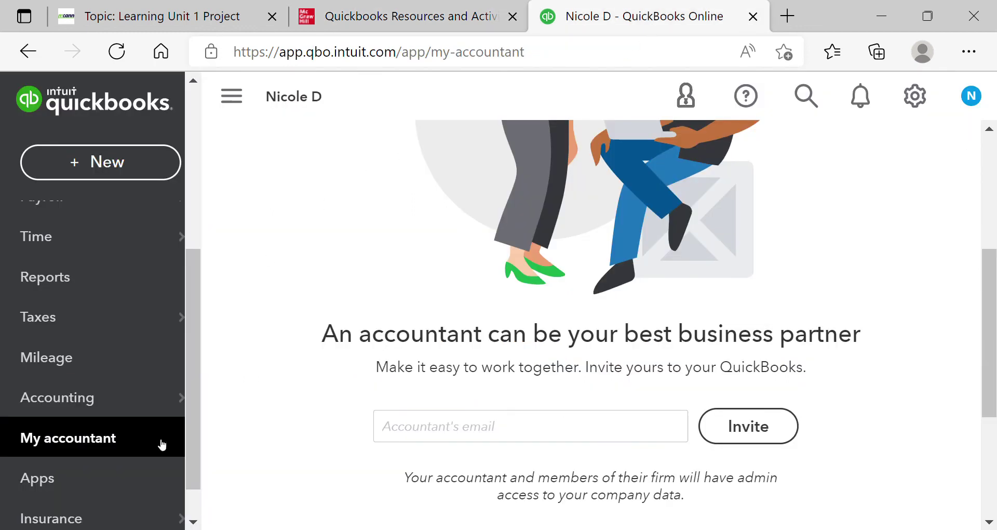
mouse_move(169, 399)
click(216, 398)
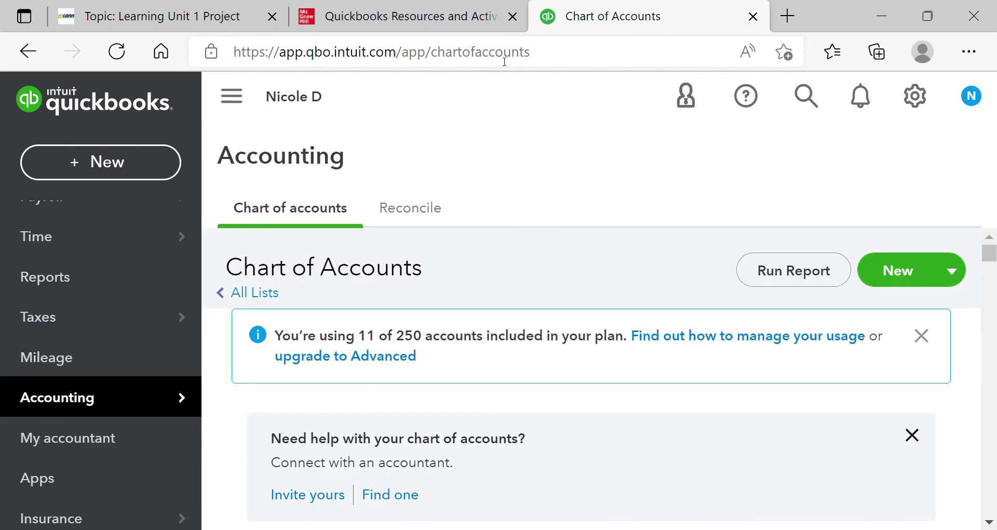
Switch back to the e-book and read the exercise tables of accounts to add and edit, including the detail type changes
click(441, 21)
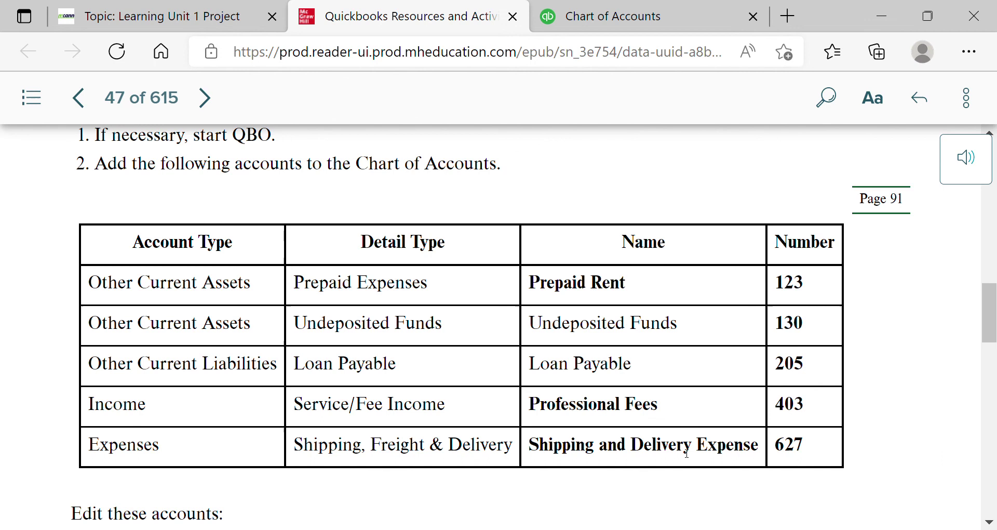
drag(990, 317, 993, 364)
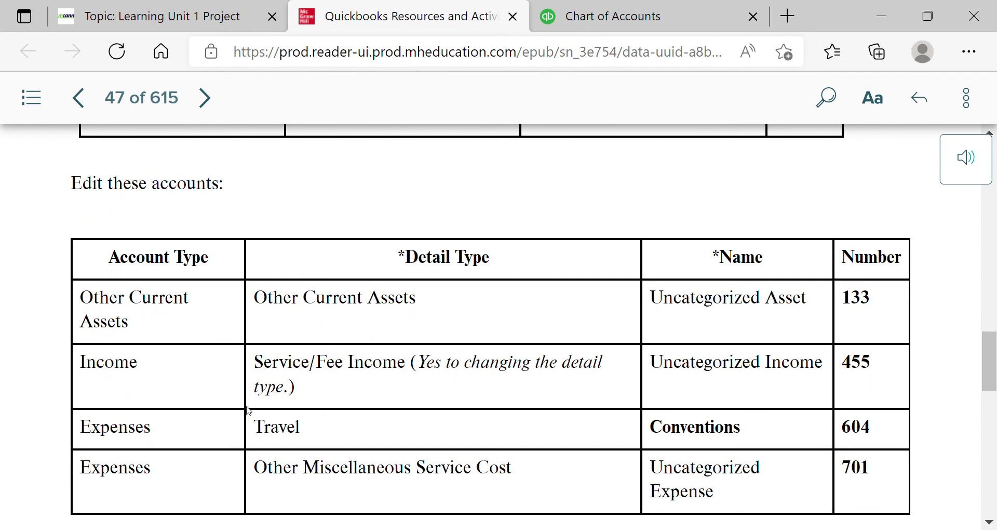
drag(301, 429, 279, 429)
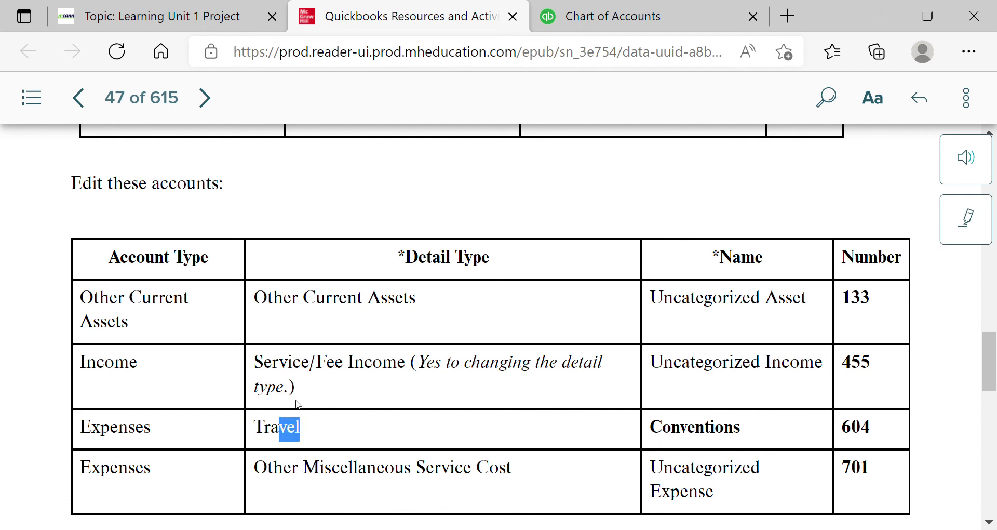
click(331, 420)
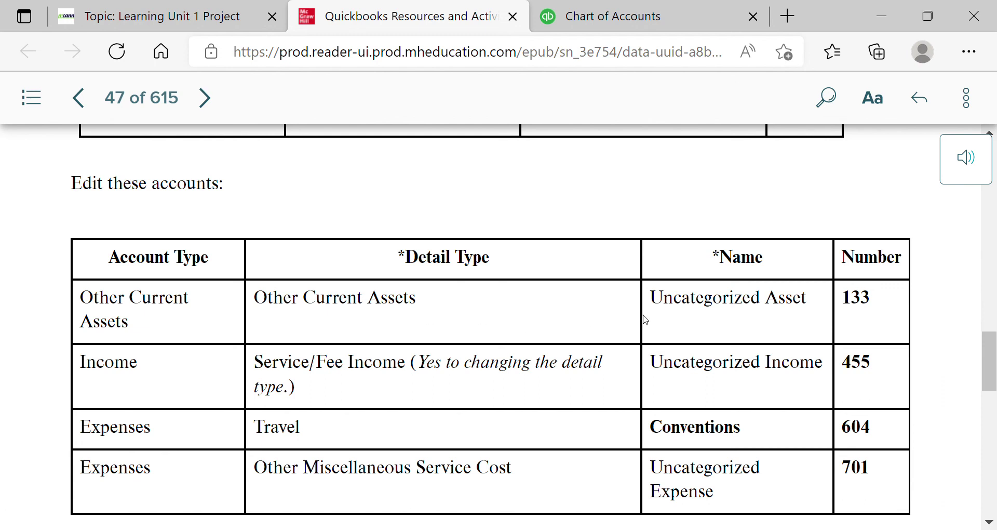
drag(354, 364, 300, 428)
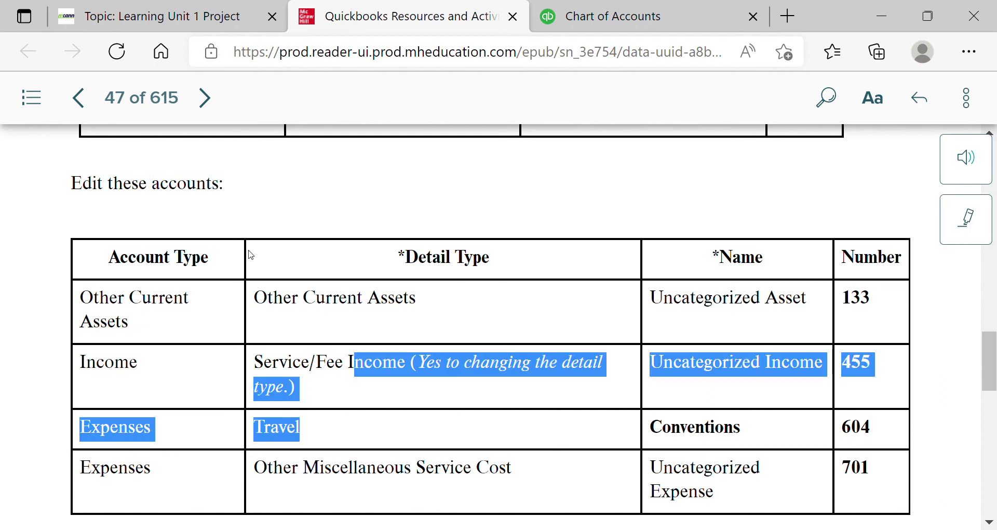
click(499, 195)
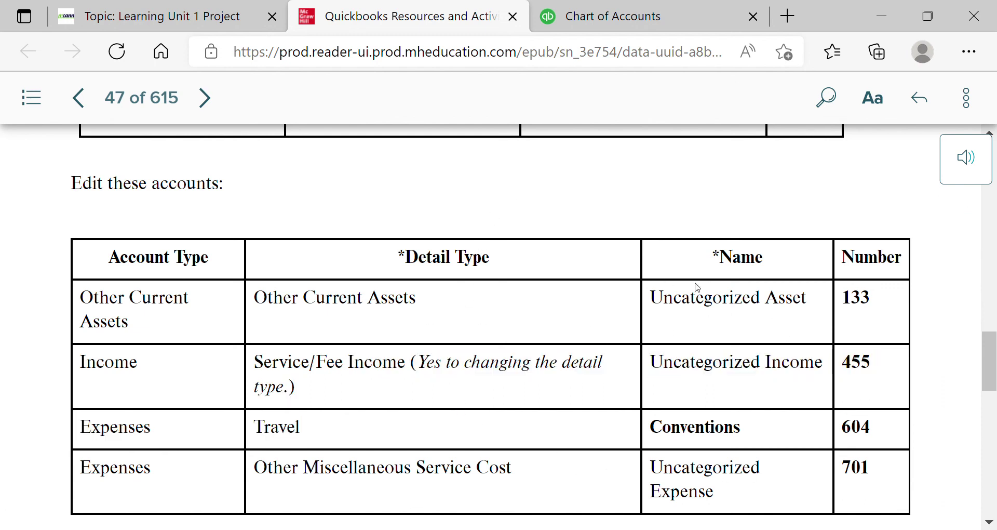
Read the e-book's Exercise 2-2 instructions, then switch to QuickBooks and run the Account List report from the Chart of Accounts
drag(988, 364, 995, 423)
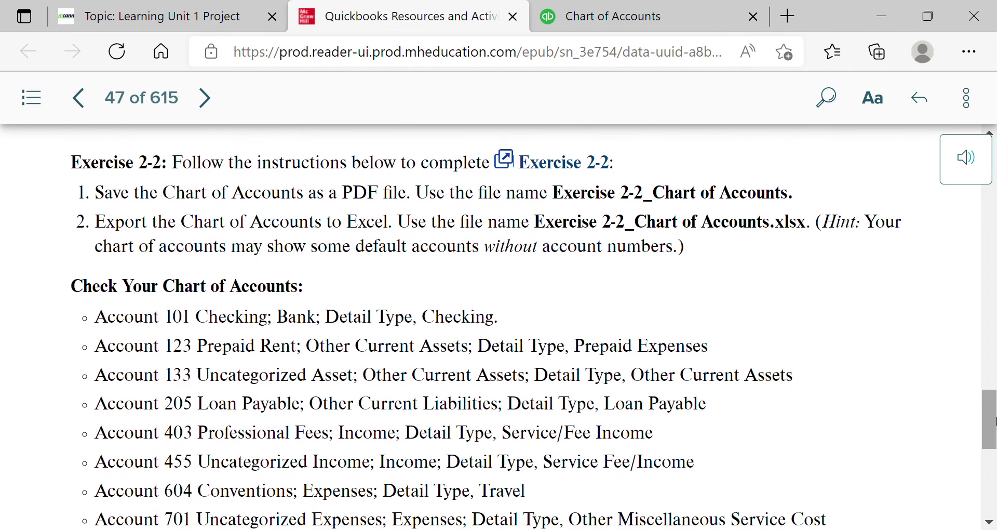
click(658, 17)
click(790, 282)
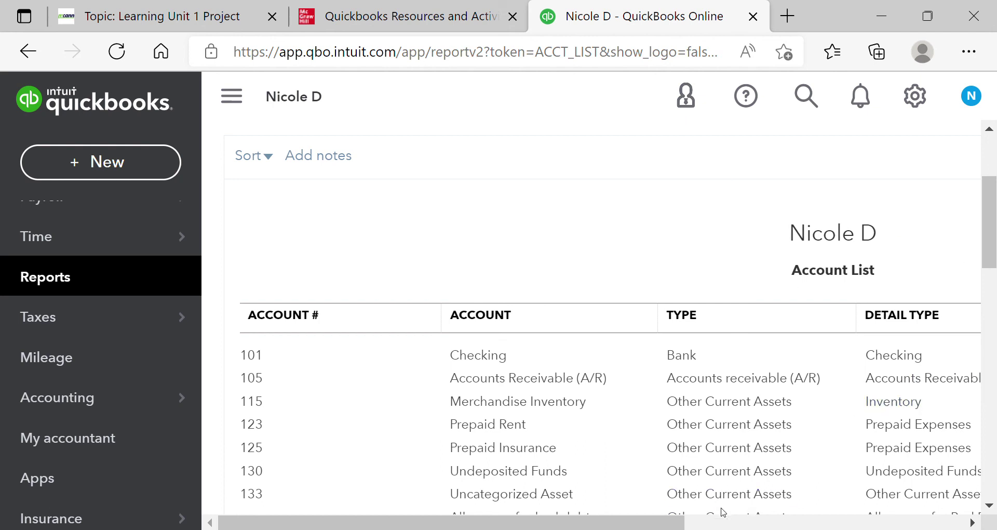
Open the PDF export preview for the Account List report
drag(686, 522, 951, 509)
click(905, 158)
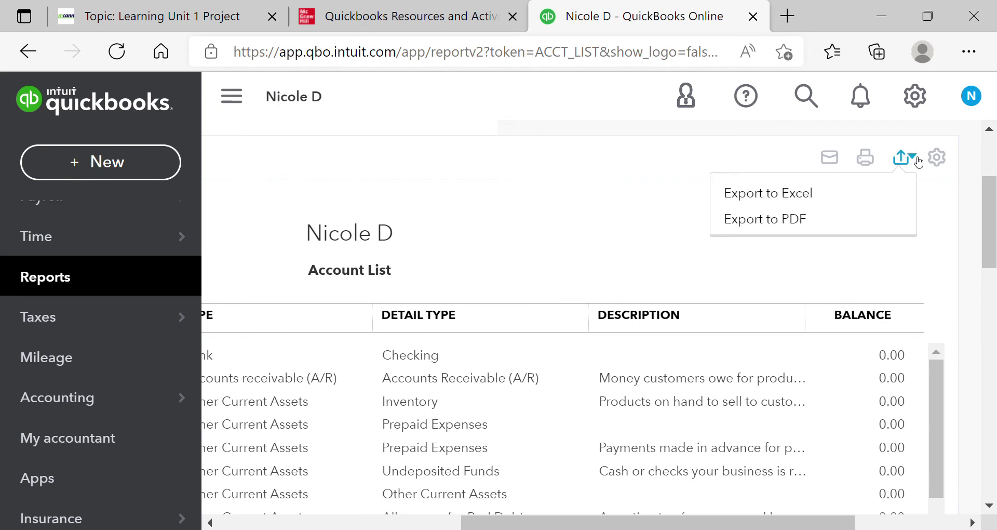
click(866, 214)
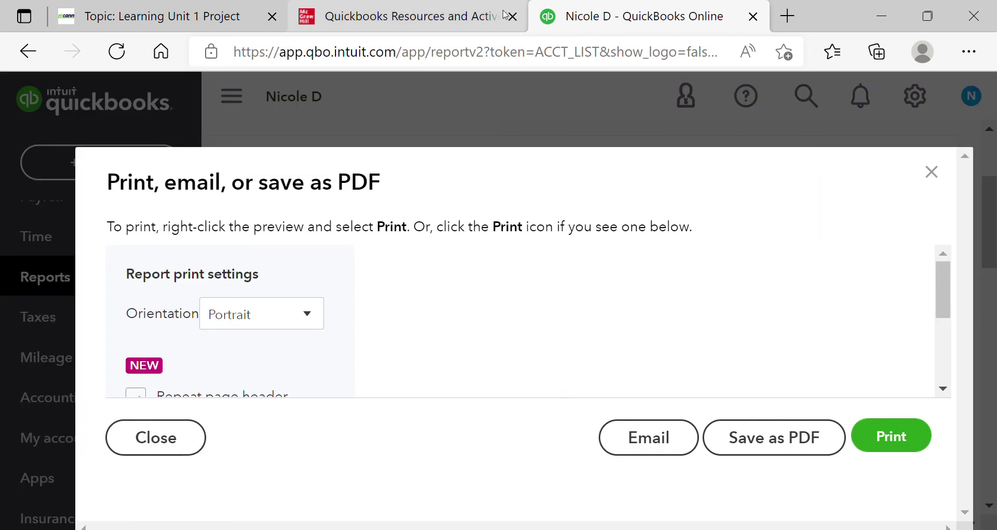
Check the Exercise 2-2 file name in the e-book and the submission requirements in the Learning Unit 1 Project announcement
click(499, 15)
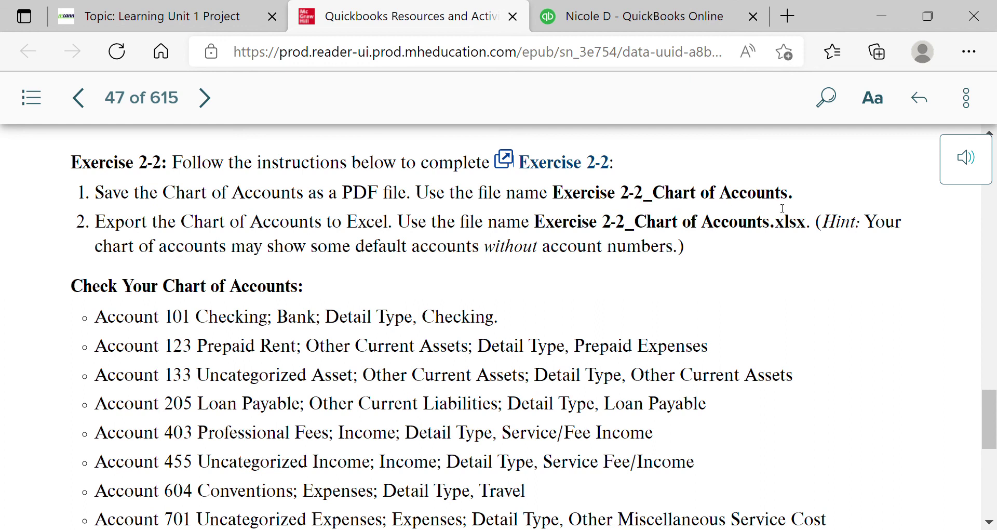
click(208, 17)
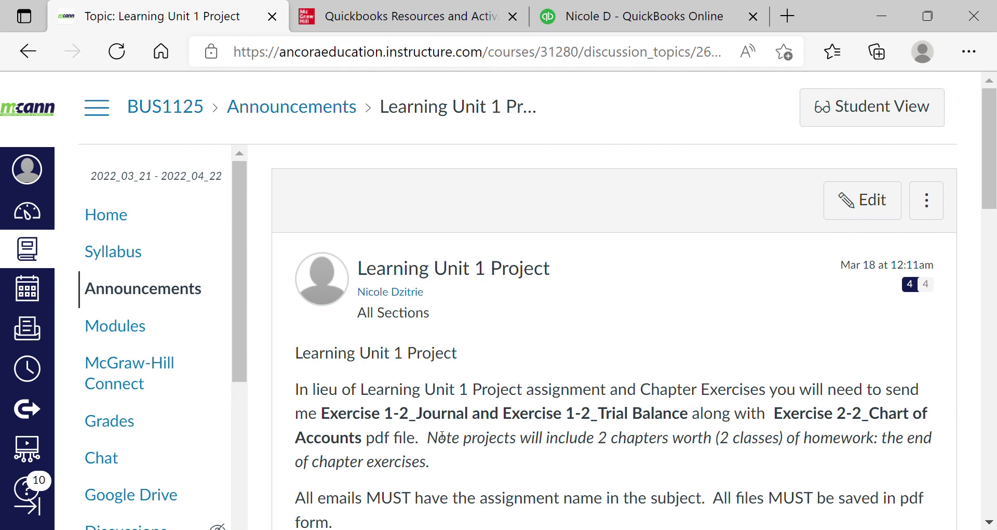
scroll(995, 229, down, 3)
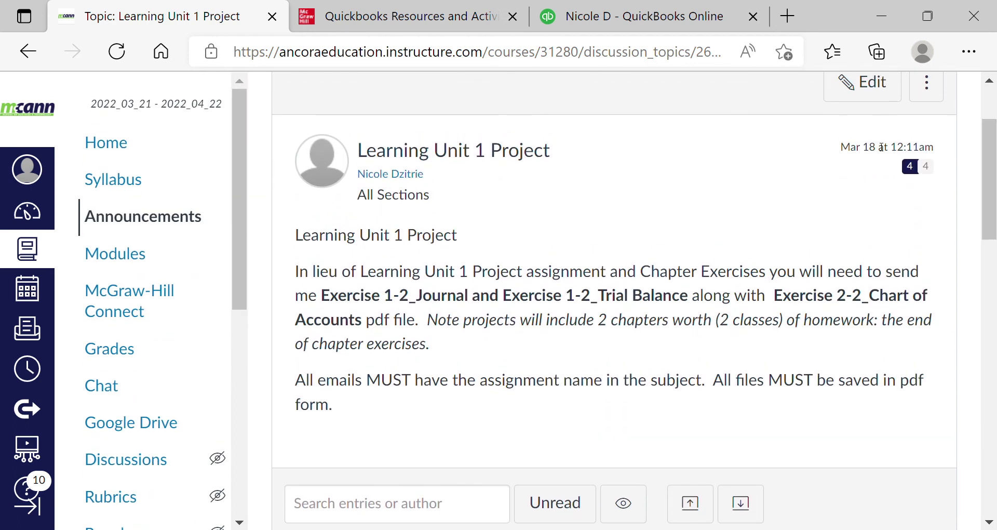
Return to QuickBooks, look over the Account List PDF preview and close it without saving
click(658, 24)
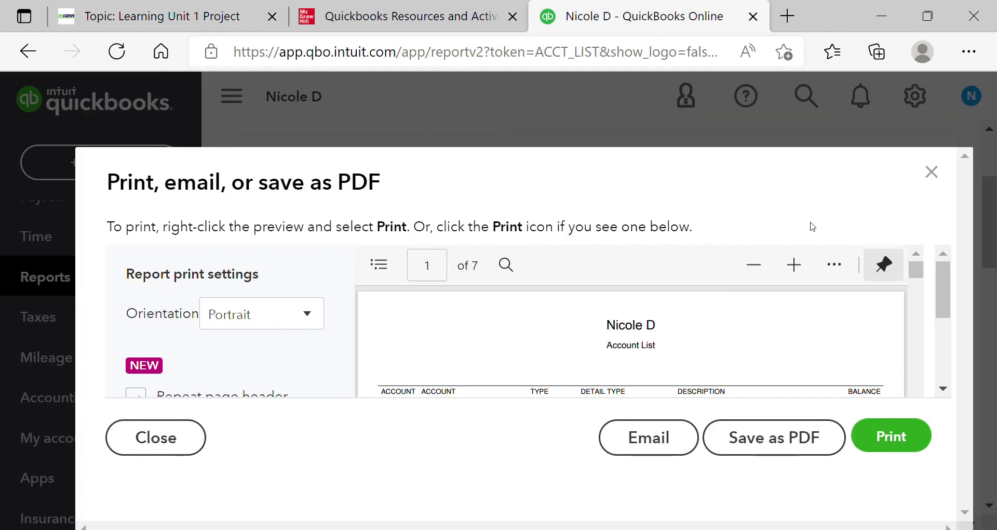
click(931, 172)
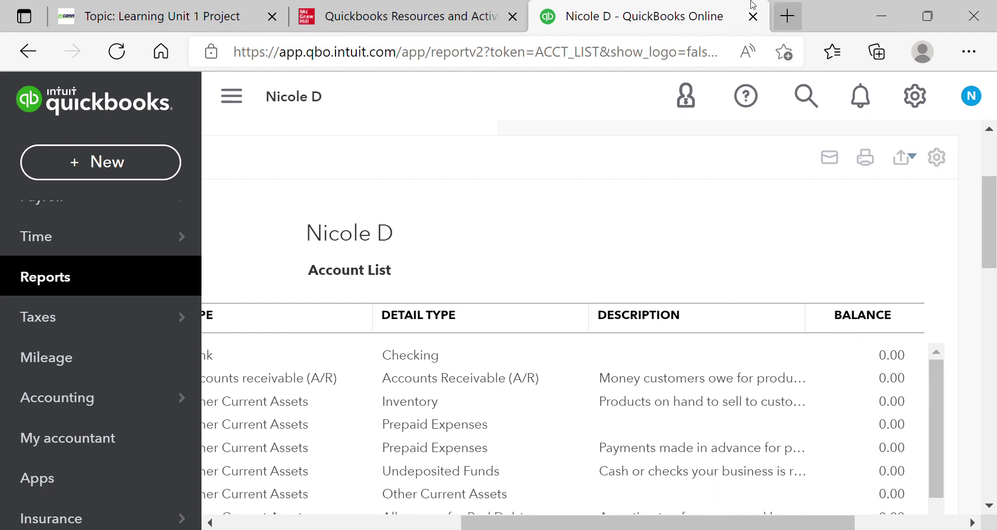
Switch back to the e-book and go forward from the Chapter 2 resources to the opening page of Chapter 3
click(425, 21)
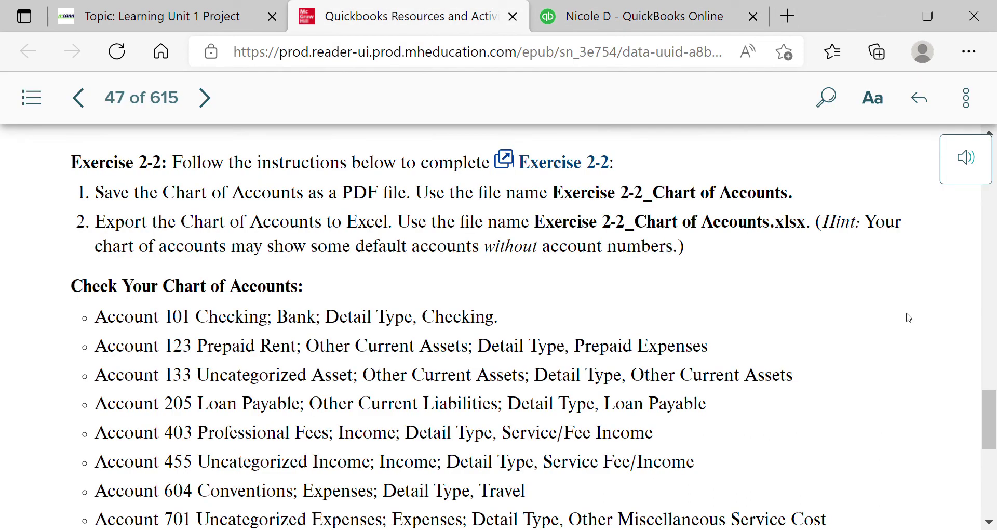
drag(994, 456, 996, 182)
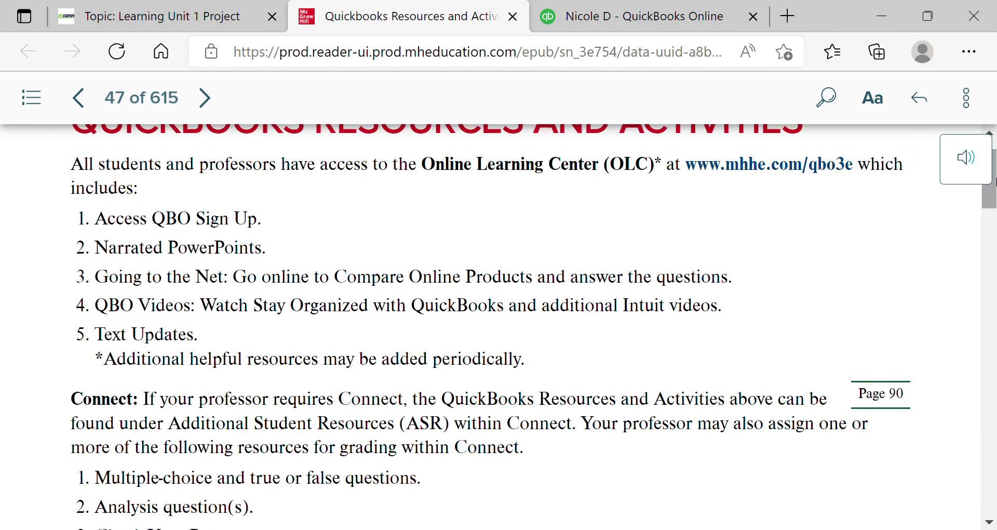
click(212, 102)
click(217, 106)
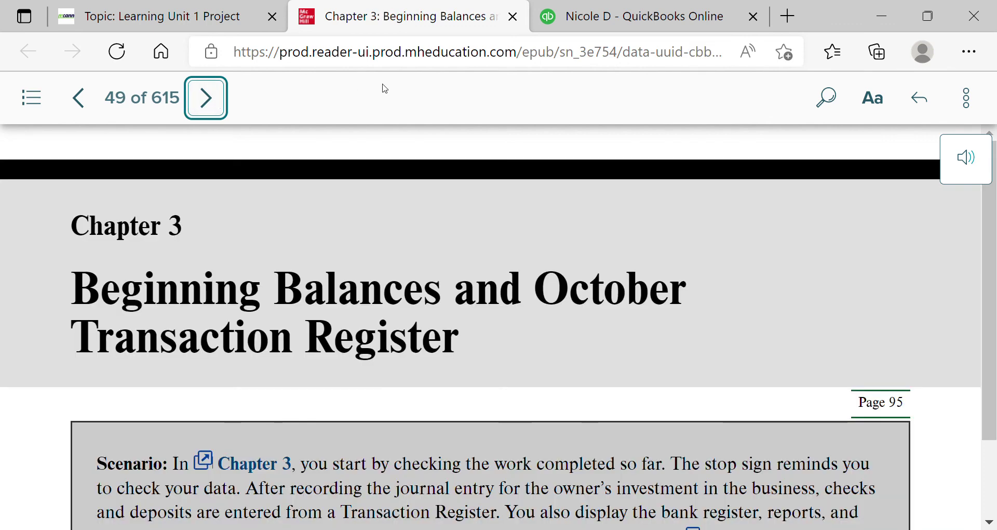